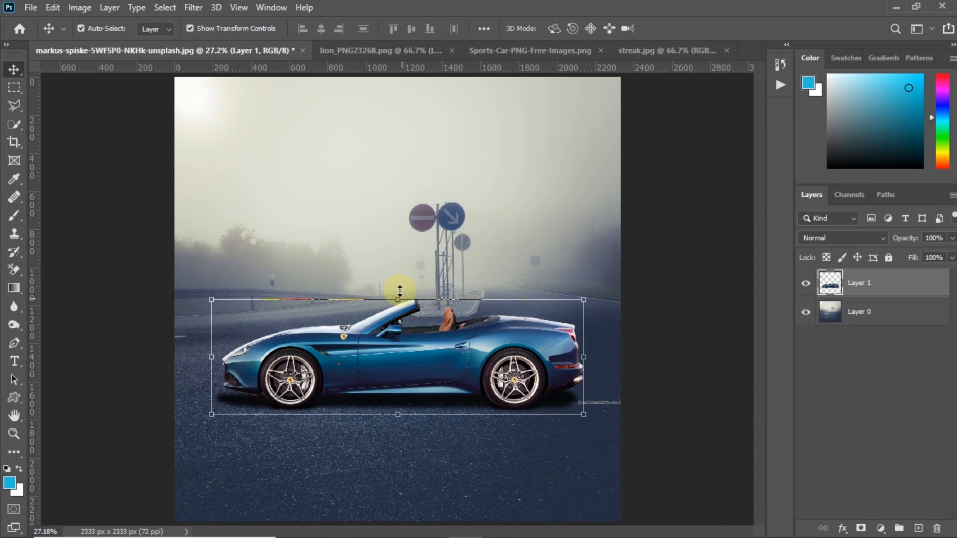
- Scale the car up until it spans nearly the full canvas width, position it on the road, and commit the transform
{"action": "left_click_drag", "start_coordinate": [398, 295], "coordinate": [399, 274]}
{"action": "left_click_drag", "start_coordinate": [403, 341], "coordinate": [402, 340]}
{"action": "left_click", "coordinate": [698, 31]}
{"action": "key", "text": "z"}
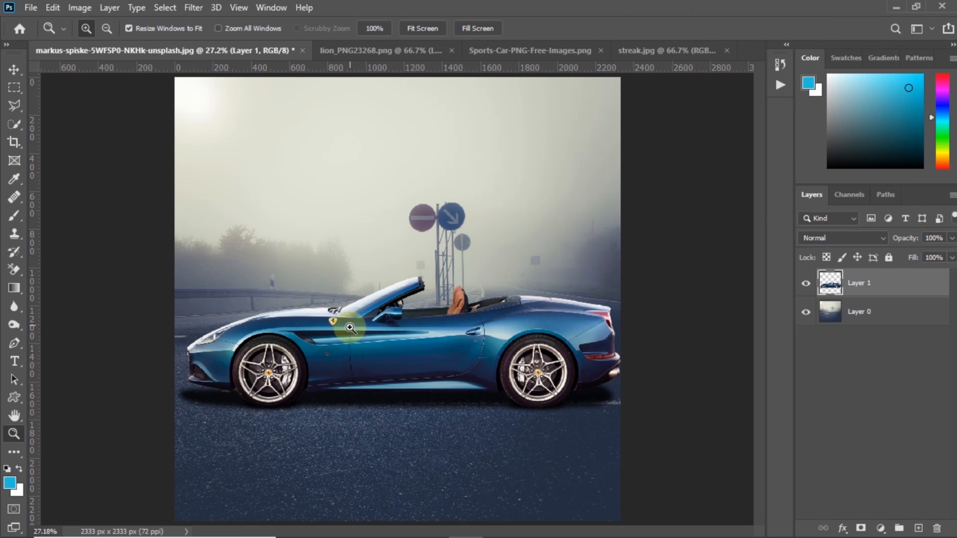
- Add a Brightness/Contrast adjustment clipped to the car layer with brightness -57 and contrast 18
{"action": "left_click", "coordinate": [880, 528]}
{"action": "left_click", "coordinate": [892, 318]}
{"action": "left_click_drag", "start_coordinate": [152, 108], "coordinate": [684, 148]}
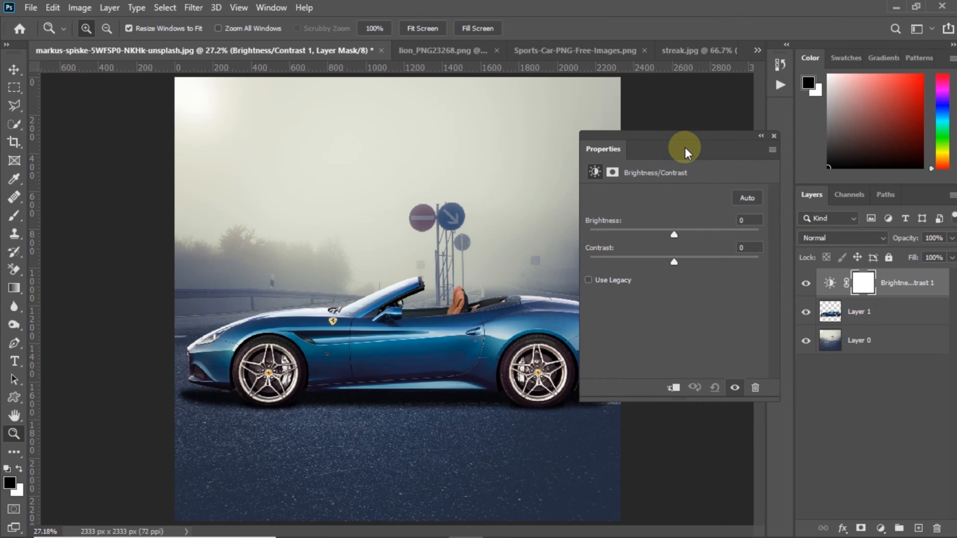
{"action": "left_click", "coordinate": [673, 387]}
{"action": "left_click_drag", "start_coordinate": [674, 234], "coordinate": [651, 262]}
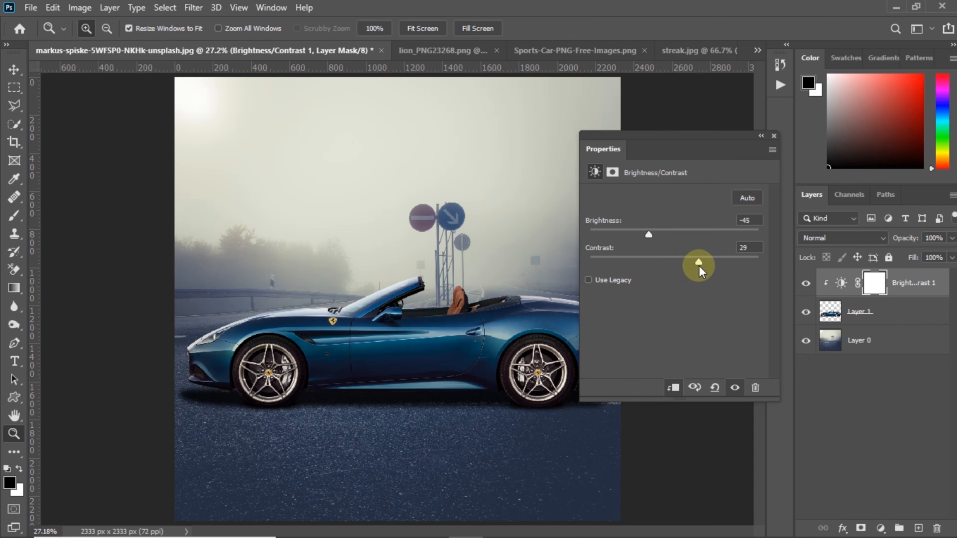
{"action": "mouse_move", "coordinate": [653, 229]}
{"action": "left_mouse_down"}
{"action": "mouse_move", "coordinate": [630, 235]}
{"action": "mouse_move", "coordinate": [642, 236]}
{"action": "left_mouse_up"}
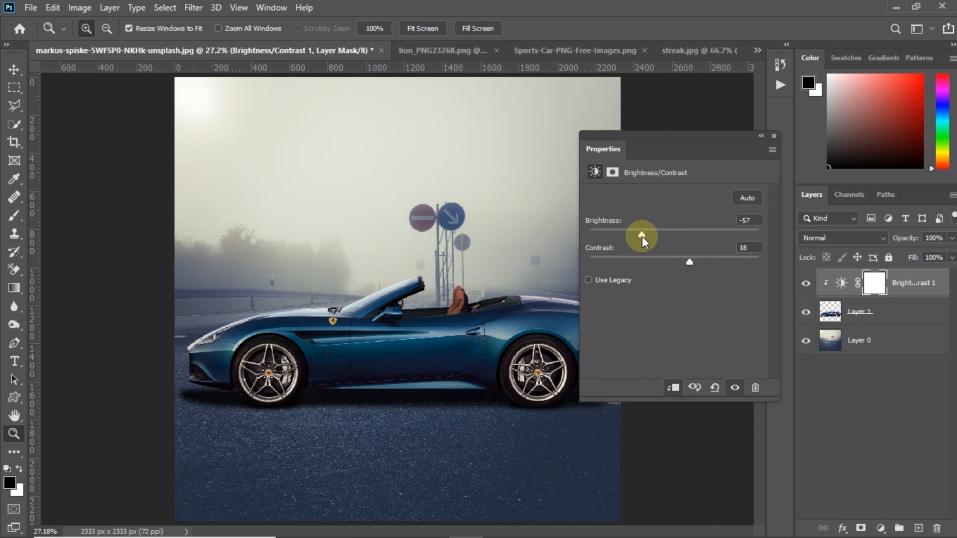
{"action": "left_click", "coordinate": [773, 136]}
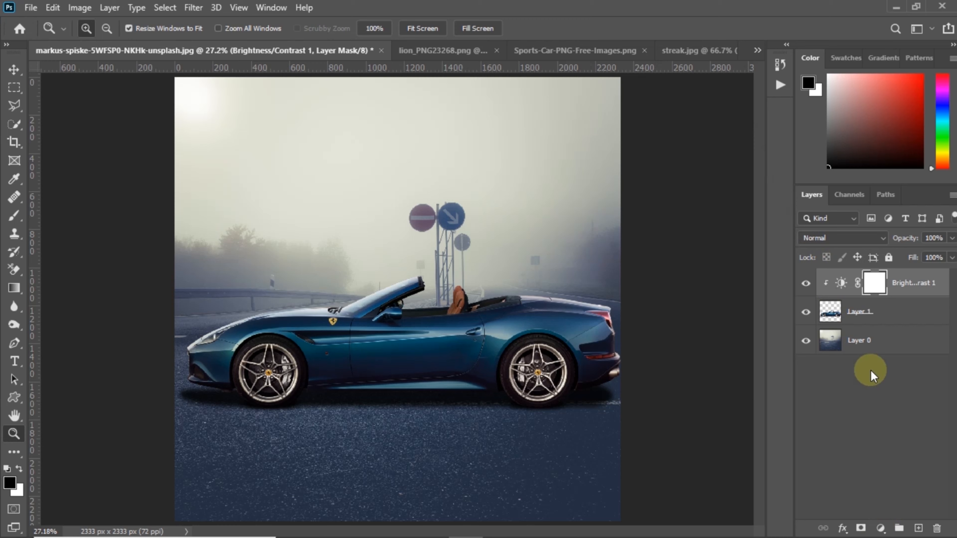
- Add a Curves adjustment above the car, anchoring the midtones and slightly lowering shadow and highlight tones sampled from the car's front and hood
{"action": "left_click", "coordinate": [880, 528]}
{"action": "left_click", "coordinate": [866, 348]}
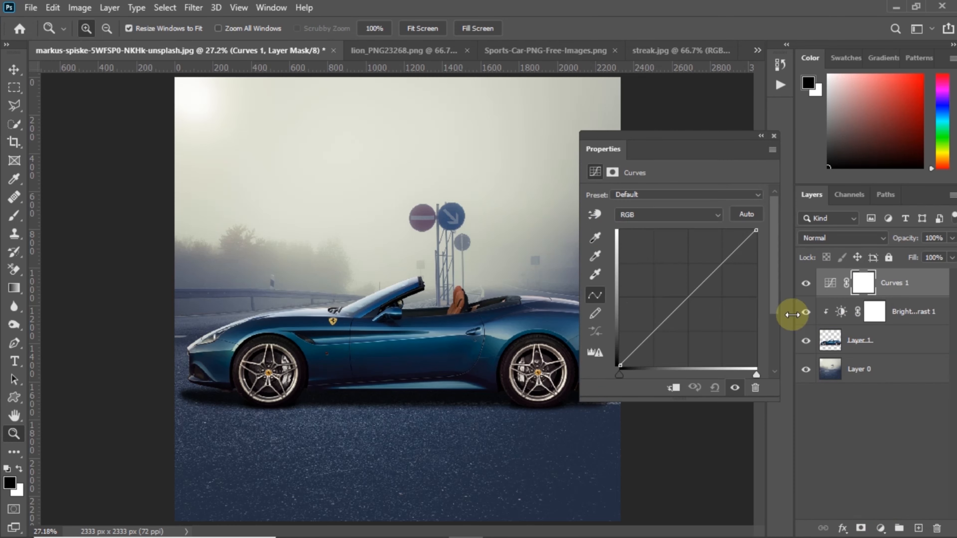
{"action": "left_click", "coordinate": [687, 296]}
{"action": "key", "text": "ctrl+plus"}
{"action": "key", "text": "ctrl+plus"}
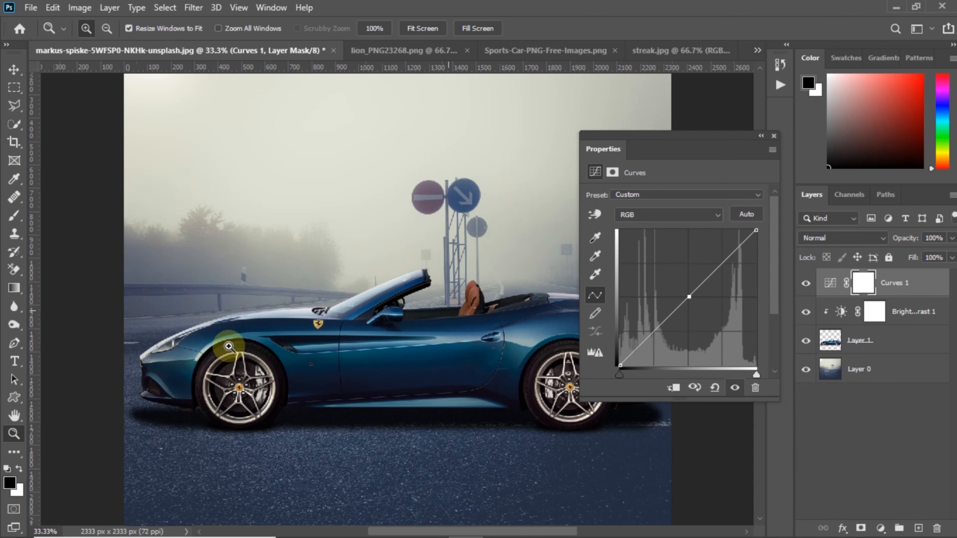
{"action": "left_click_drag", "start_coordinate": [229, 346], "coordinate": [370, 298]}
{"action": "left_click", "coordinate": [595, 214]}
{"action": "left_click_drag", "start_coordinate": [241, 284], "coordinate": [267, 293]}
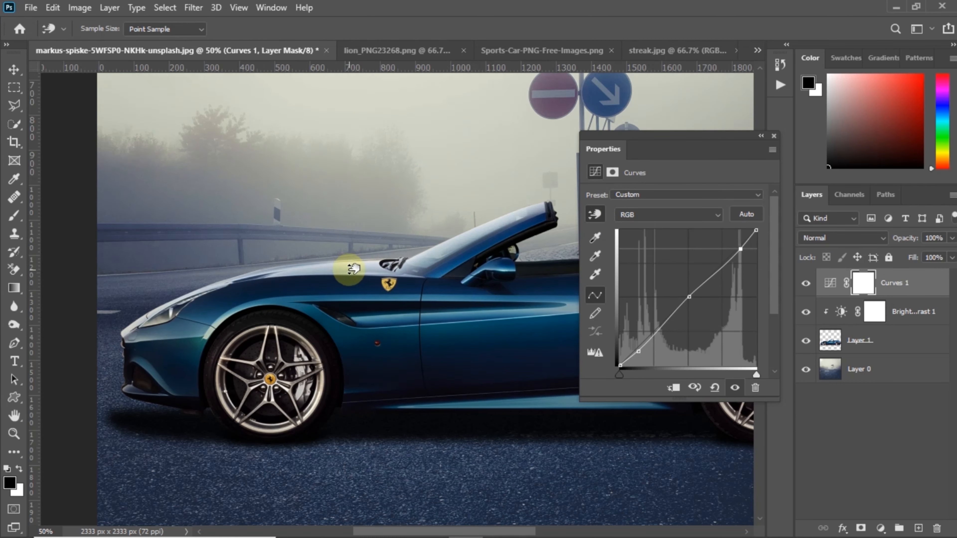
{"action": "left_click", "coordinate": [353, 268]}
{"action": "key", "text": "z"}
{"action": "left_click", "coordinate": [774, 136]}
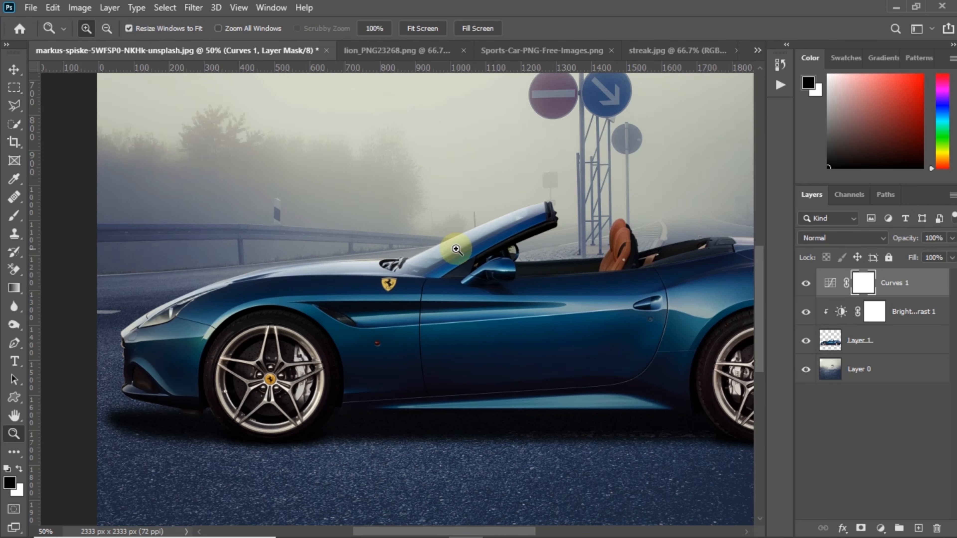
- Clip the new Curves adjustment to the car layer and fit the whole image in view
{"action": "right_click", "coordinate": [456, 250]}
{"action": "left_click", "coordinate": [473, 259]}
{"action": "left_click_drag", "start_coordinate": [862, 284], "coordinate": [878, 295]}
{"action": "left_click", "coordinate": [879, 295], "text": "alt"}
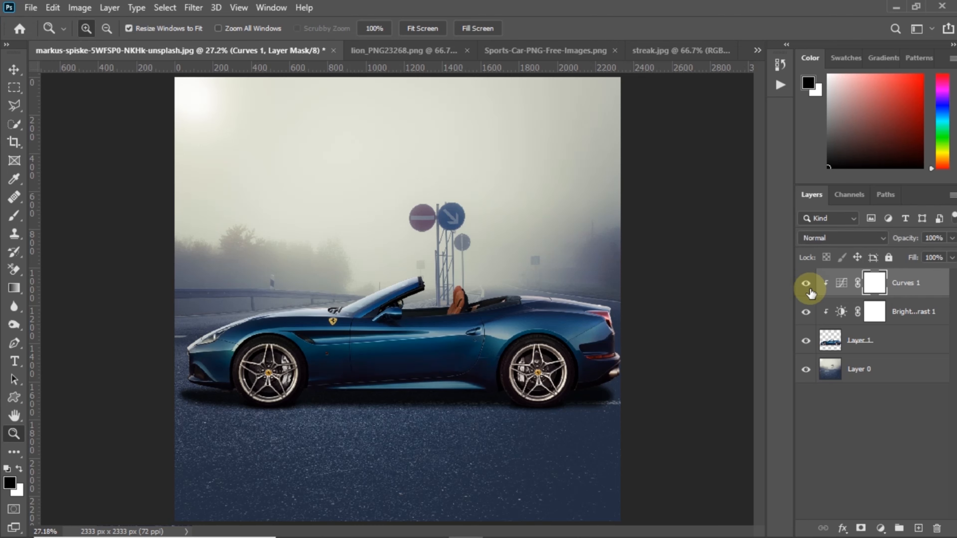
- Add a second Curves adjustment clipped to the car, raising the black point and slightly lowering the white point for a faded look
{"action": "left_click", "coordinate": [881, 528]}
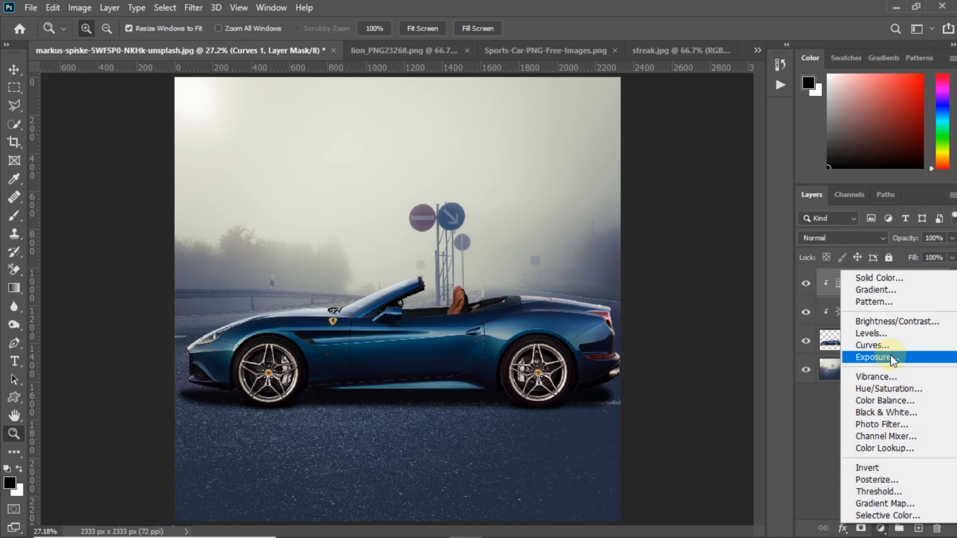
{"action": "left_click", "coordinate": [891, 346]}
{"action": "left_click", "coordinate": [669, 384]}
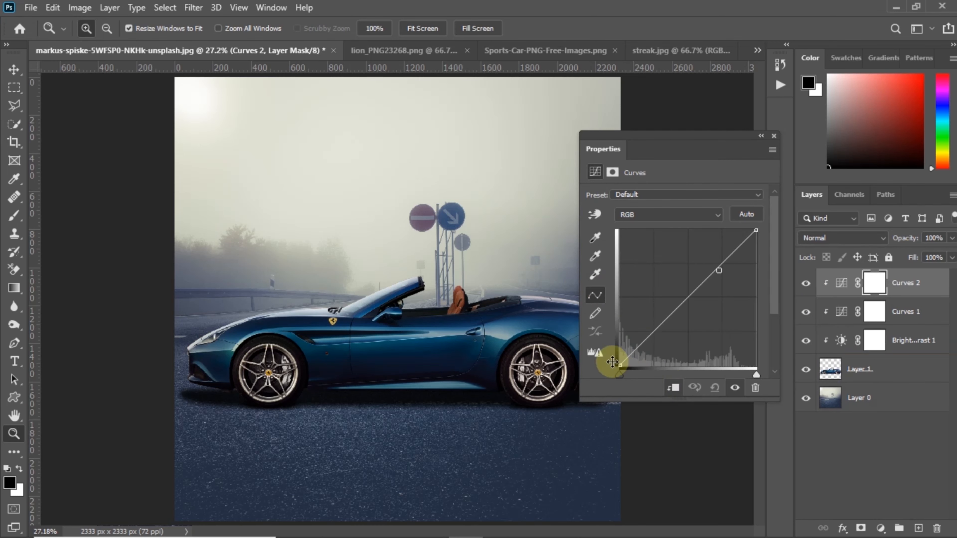
{"action": "left_click_drag", "start_coordinate": [619, 365], "coordinate": [607, 345]}
{"action": "left_click_drag", "start_coordinate": [756, 230], "coordinate": [755, 244]}
{"action": "right_click", "coordinate": [697, 155]}
{"action": "left_click", "coordinate": [712, 159]}
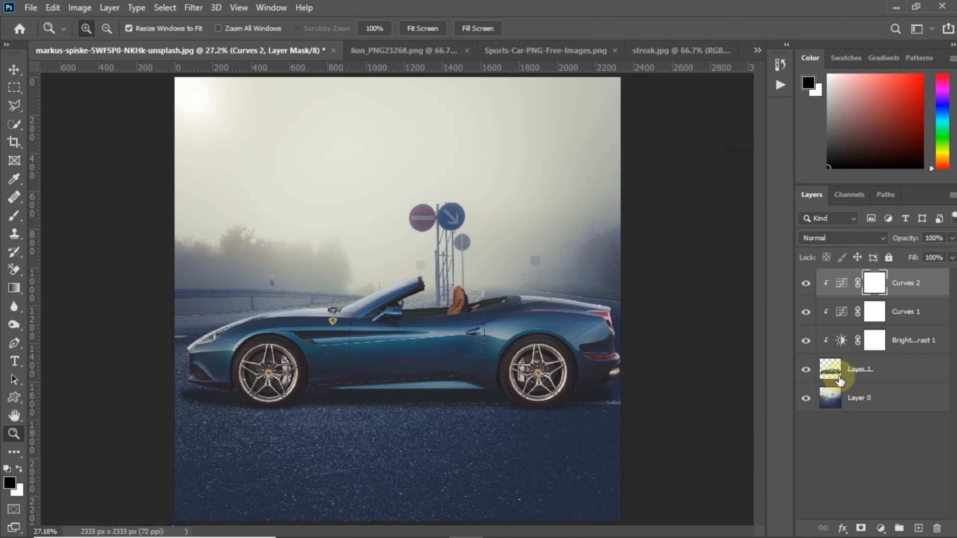
- Add another Brightness/Contrast adjustment clipped to the car and lower its brightness
{"action": "left_click", "coordinate": [881, 528]}
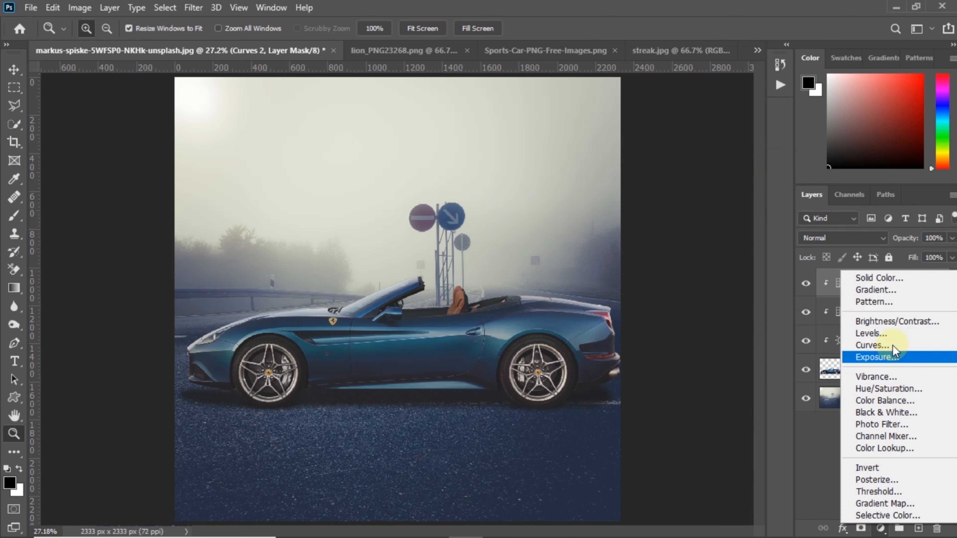
{"action": "left_click", "coordinate": [896, 322]}
{"action": "left_click", "coordinate": [673, 388]}
{"action": "left_click_drag", "start_coordinate": [667, 234], "coordinate": [657, 234]}
{"action": "right_click", "coordinate": [667, 147]}
{"action": "left_click", "coordinate": [683, 157]}
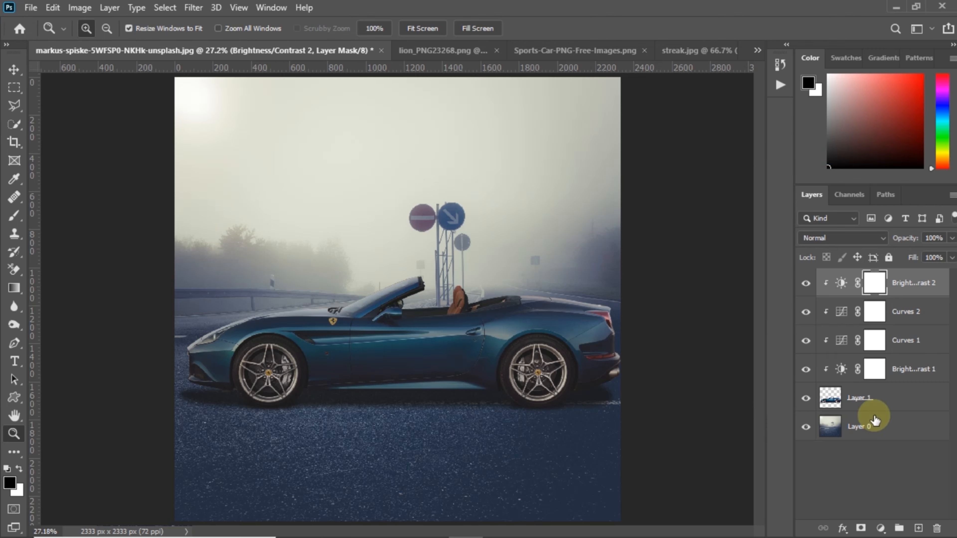
- Add a Brightness/Contrast adjustment clipped to background Layer 0 with brightness -25 and contrast 18
{"action": "left_click", "coordinate": [870, 439]}
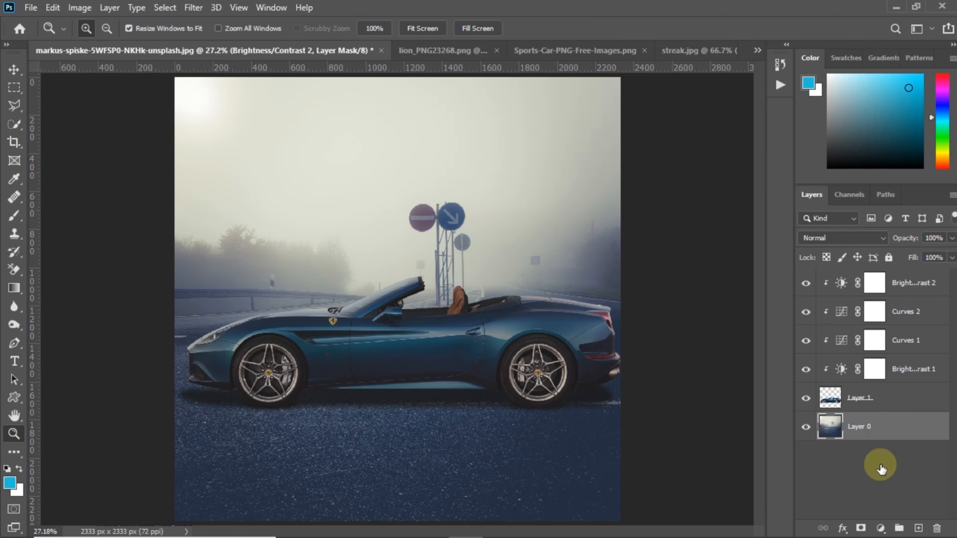
{"action": "left_click", "coordinate": [880, 527]}
{"action": "left_click", "coordinate": [863, 327]}
{"action": "left_click", "coordinate": [676, 387]}
{"action": "left_click_drag", "start_coordinate": [674, 235], "coordinate": [689, 263]}
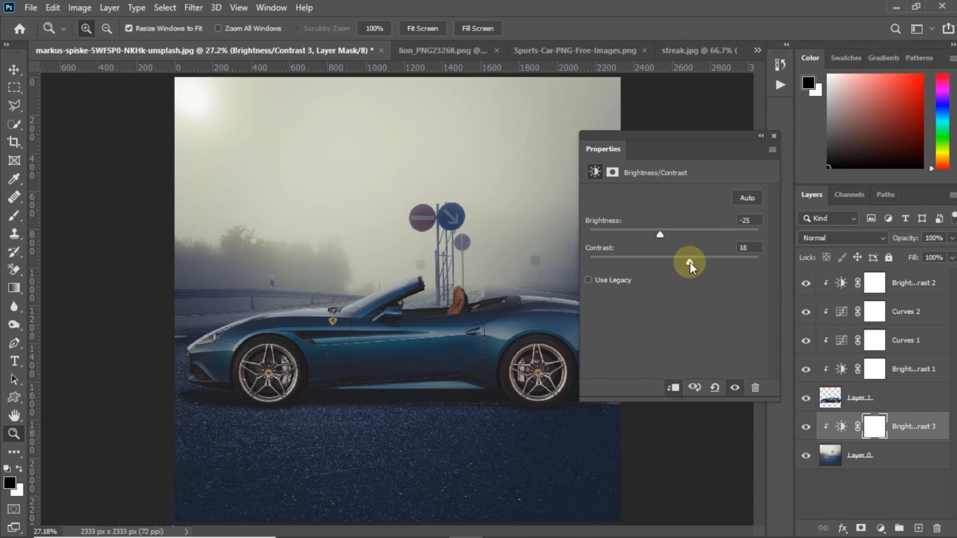
{"action": "right_click", "coordinate": [679, 154]}
{"action": "left_click", "coordinate": [701, 166]}
- Reduce the opacity of the car's topmost Brightness/Contrast adjustment to 65%
{"action": "left_click", "coordinate": [902, 284]}
{"action": "left_click_drag", "start_coordinate": [904, 241], "coordinate": [886, 251]}
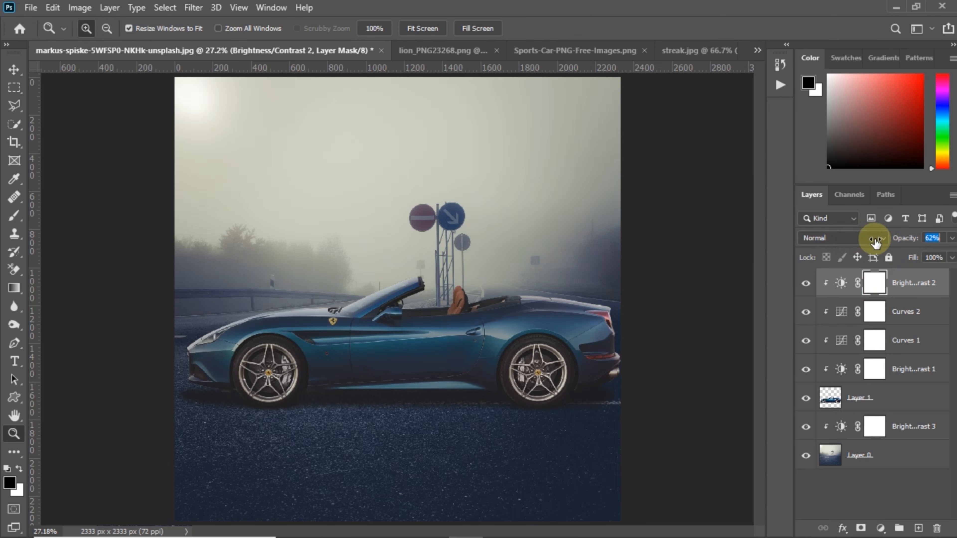
{"action": "left_click", "coordinate": [519, 278]}
{"action": "right_click", "coordinate": [522, 287]}
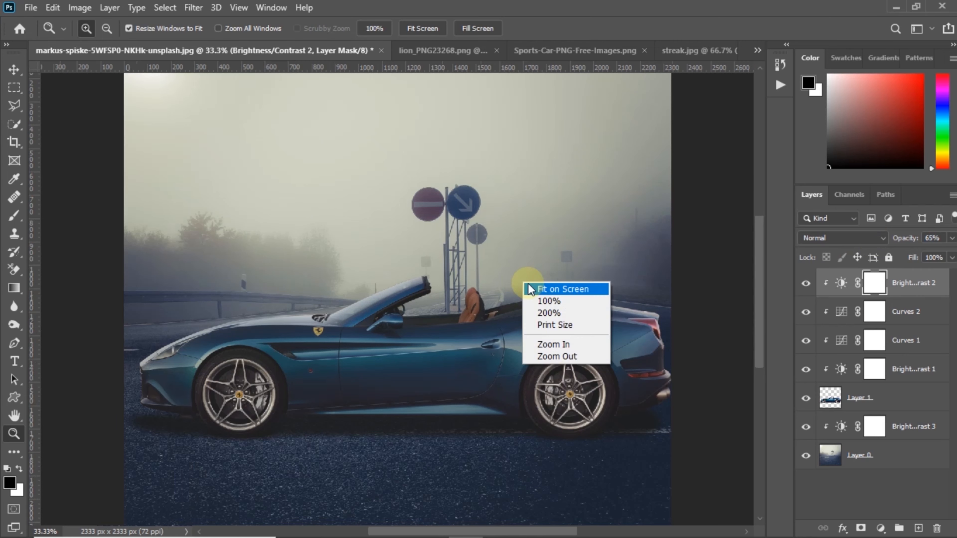
{"action": "left_click", "coordinate": [538, 286]}
- Group the car layer with all its clipped adjustments and name the group CAR
{"action": "left_click", "coordinate": [890, 398]}
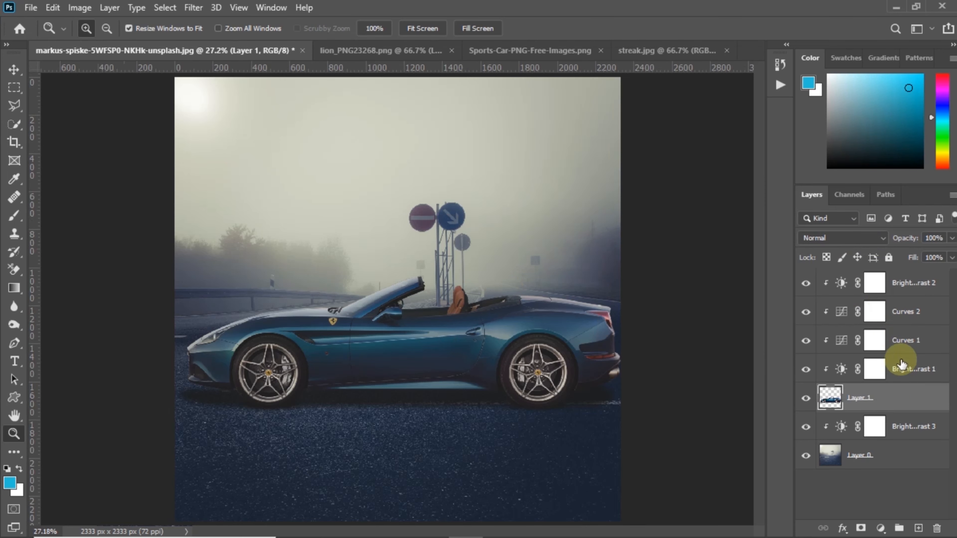
{"action": "left_click", "coordinate": [905, 290], "text": "shift"}
{"action": "key", "text": "ctrl+g"}
{"action": "double_click", "coordinate": [866, 283]}
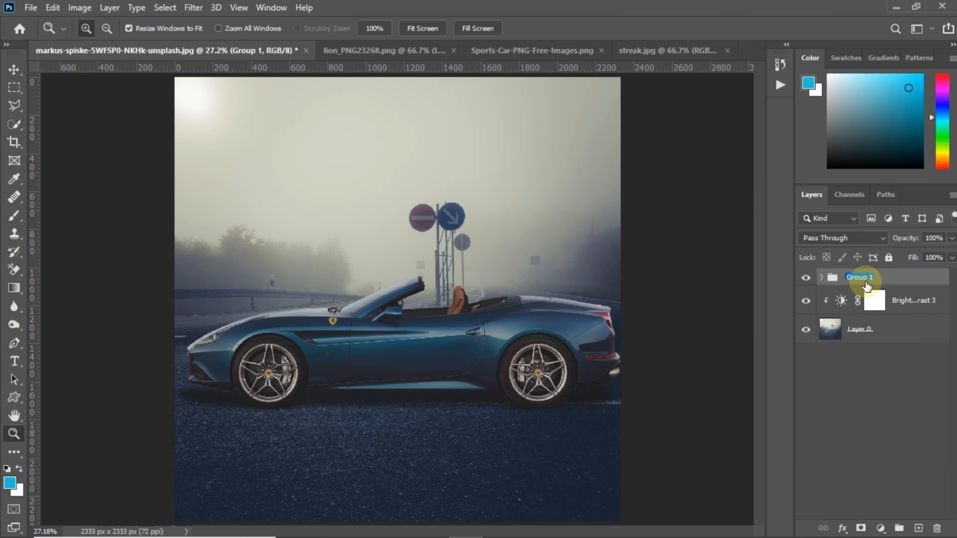
{"action": "type", "text": "CAR"}
- Group Layer 0 with its Brightness/Contrast adjustment and name the group BACKGROUND
{"action": "left_click", "coordinate": [908, 299]}
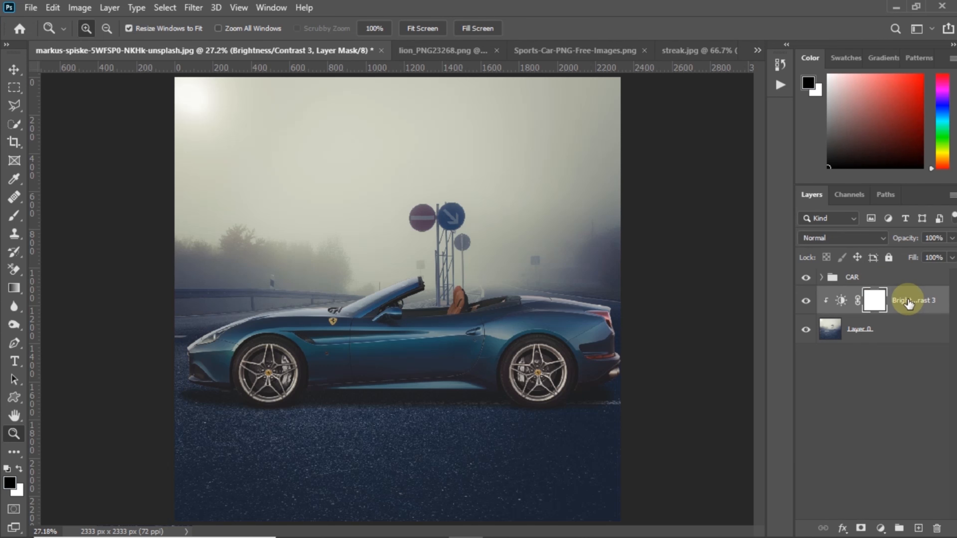
{"action": "left_click", "coordinate": [902, 333], "text": "shift"}
{"action": "key", "text": "ctrl+g"}
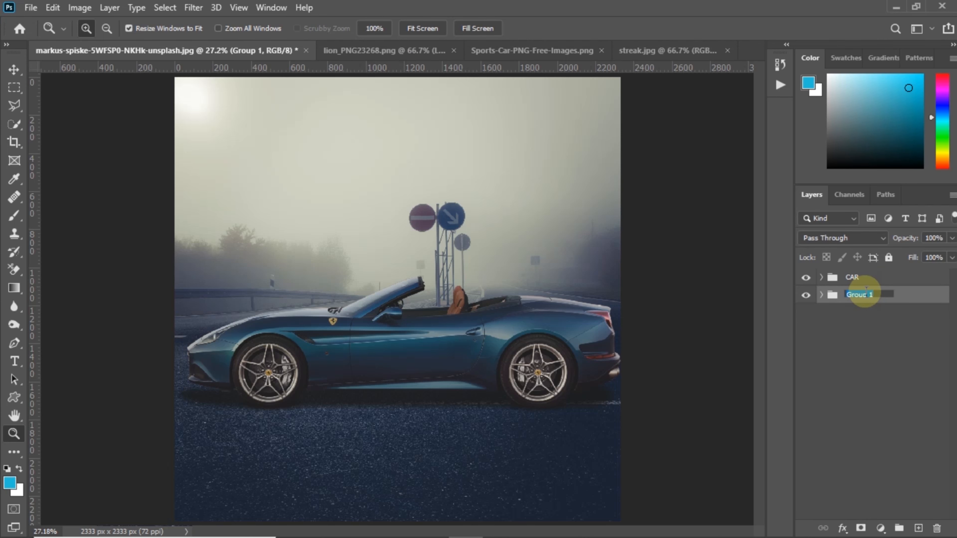
{"action": "left_click", "coordinate": [866, 293]}
{"action": "type", "text": "BACKGROUND"}
{"action": "key", "text": "Return"}
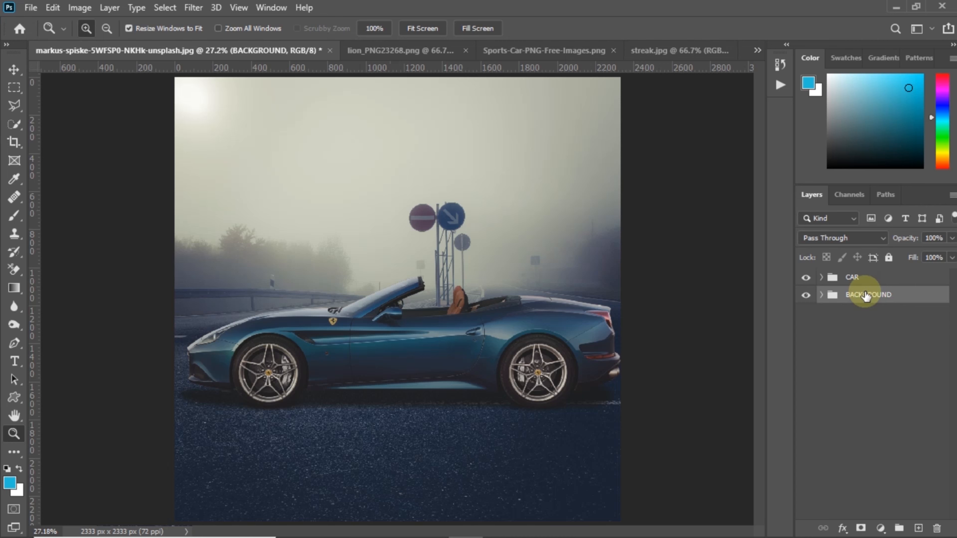
- Add a clipped Hue/Saturation adjustment at the top of the CAR group with saturation -28 and lightness -11
{"action": "left_click", "coordinate": [903, 277]}
{"action": "left_click", "coordinate": [821, 277]}
{"action": "left_click", "coordinate": [926, 303]}
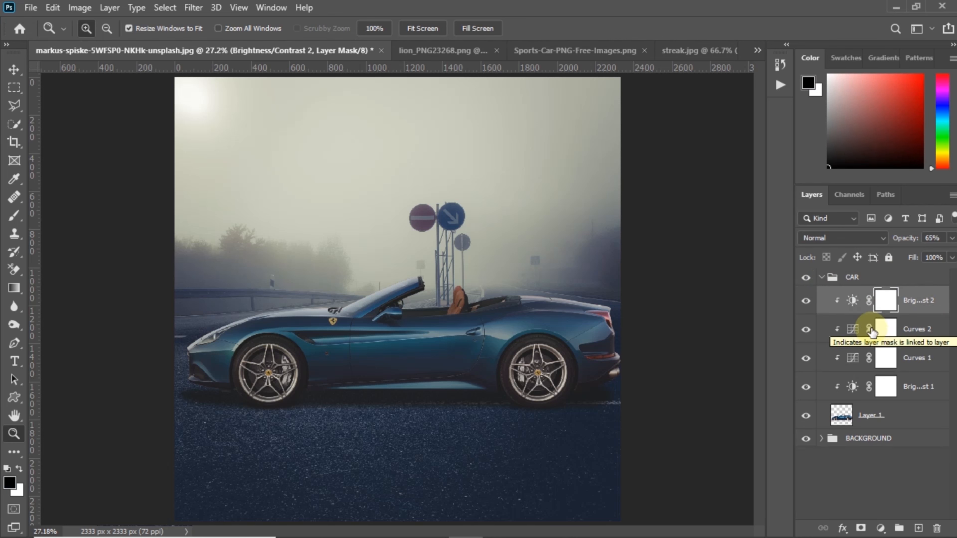
{"action": "left_click", "coordinate": [880, 528]}
{"action": "left_click", "coordinate": [874, 393]}
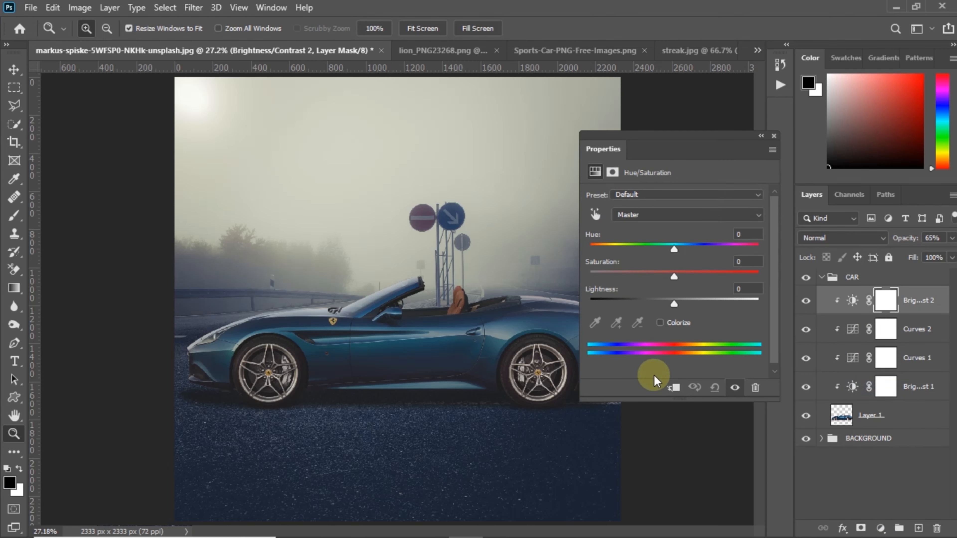
{"action": "mouse_move", "coordinate": [666, 278]}
{"action": "left_mouse_down"}
{"action": "mouse_move", "coordinate": [636, 278]}
{"action": "mouse_move", "coordinate": [650, 277]}
{"action": "mouse_move", "coordinate": [663, 302]}
{"action": "mouse_move", "coordinate": [689, 299]}
{"action": "mouse_move", "coordinate": [665, 296]}
{"action": "left_mouse_up"}
{"action": "right_click", "coordinate": [670, 148]}
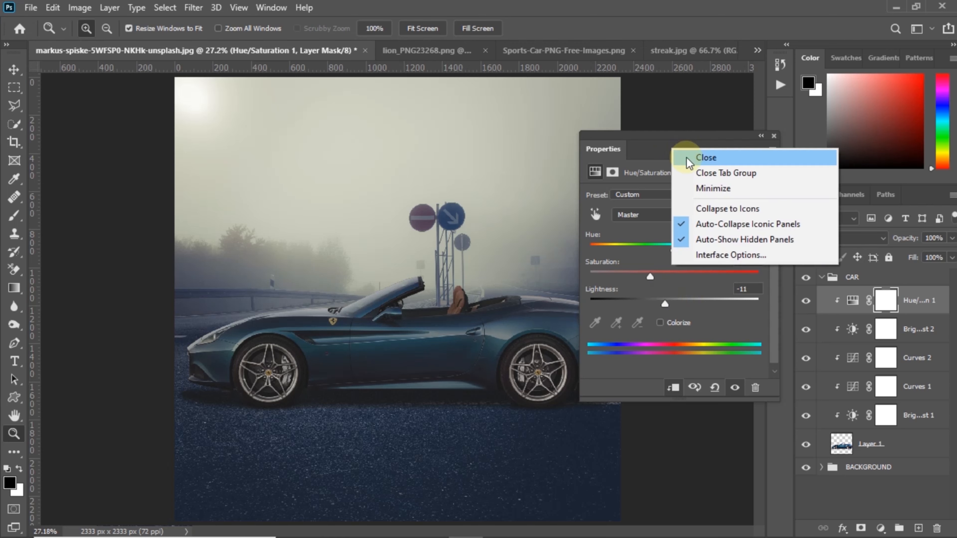
{"action": "left_click", "coordinate": [679, 154]}
{"action": "left_click", "coordinate": [880, 528]}
{"action": "left_click", "coordinate": [888, 390]}
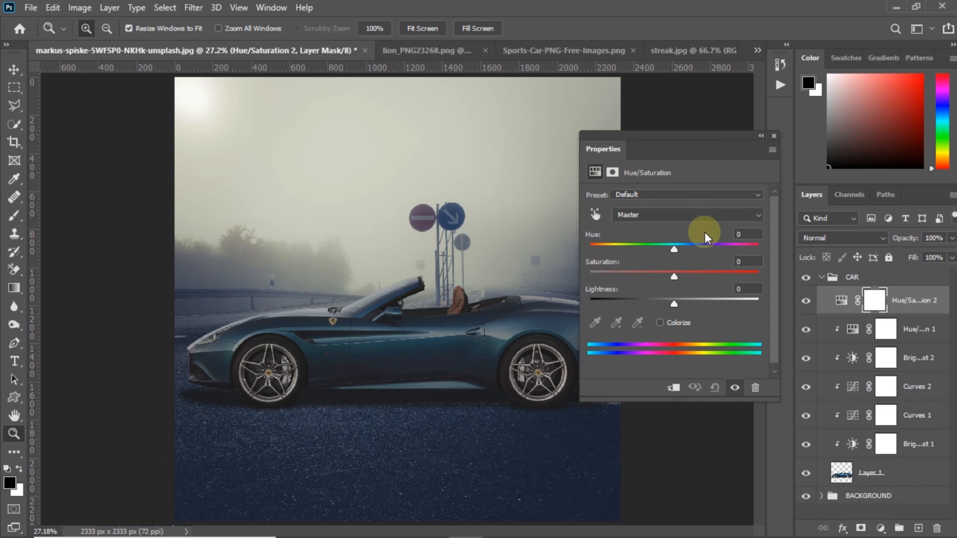
{"action": "left_click", "coordinate": [695, 215]}
{"action": "left_click", "coordinate": [693, 154]}
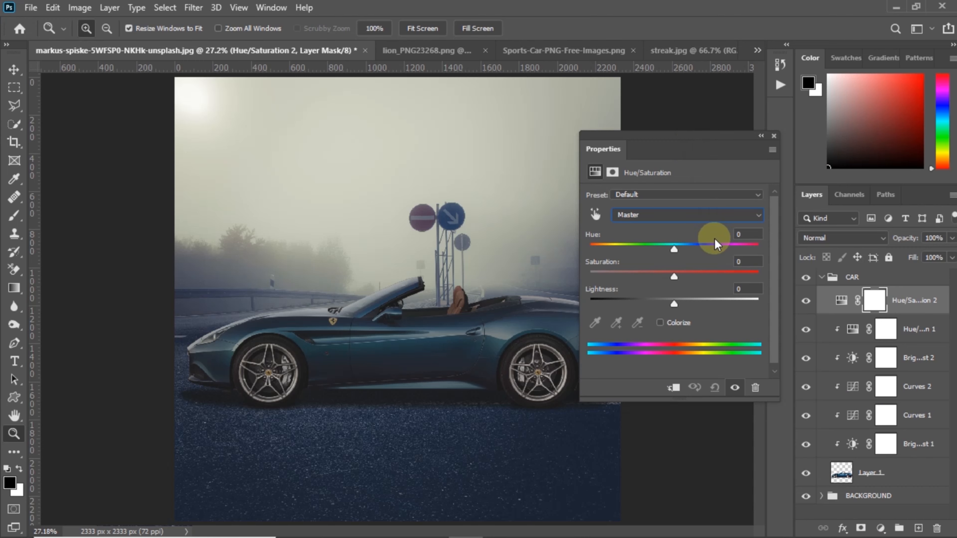
{"action": "key", "text": "Delete"}
- Add a clipped Curves adjustment atop the CAR group that slightly lowers the Blue channel's midtones, and set its opacity to 25%
{"action": "left_click", "coordinate": [880, 528]}
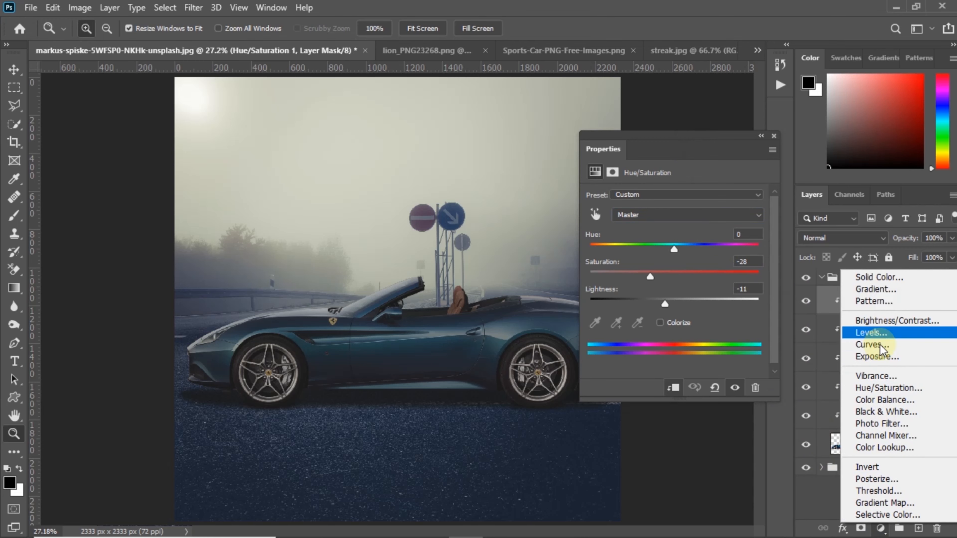
{"action": "left_click", "coordinate": [880, 346]}
{"action": "left_click", "coordinate": [703, 214]}
{"action": "left_click", "coordinate": [699, 250]}
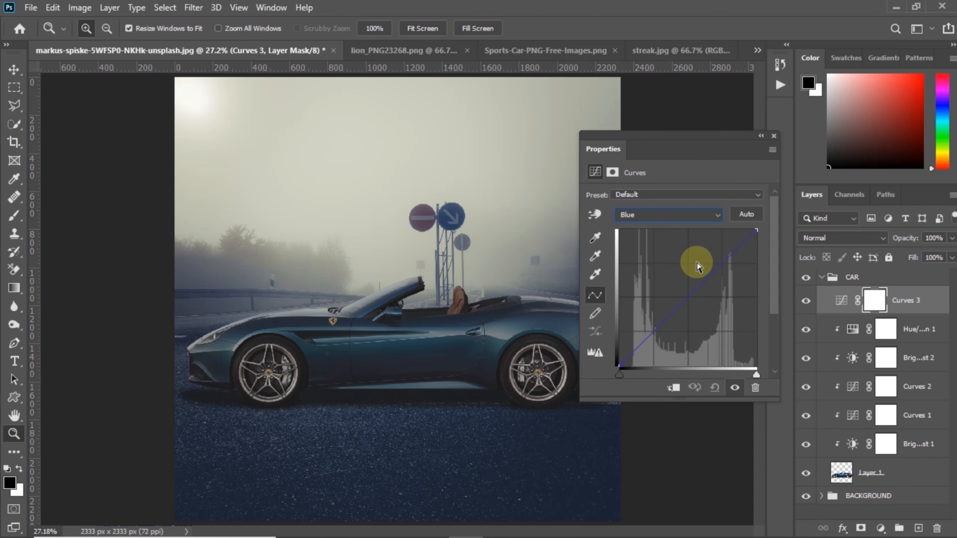
{"action": "left_click", "coordinate": [673, 387]}
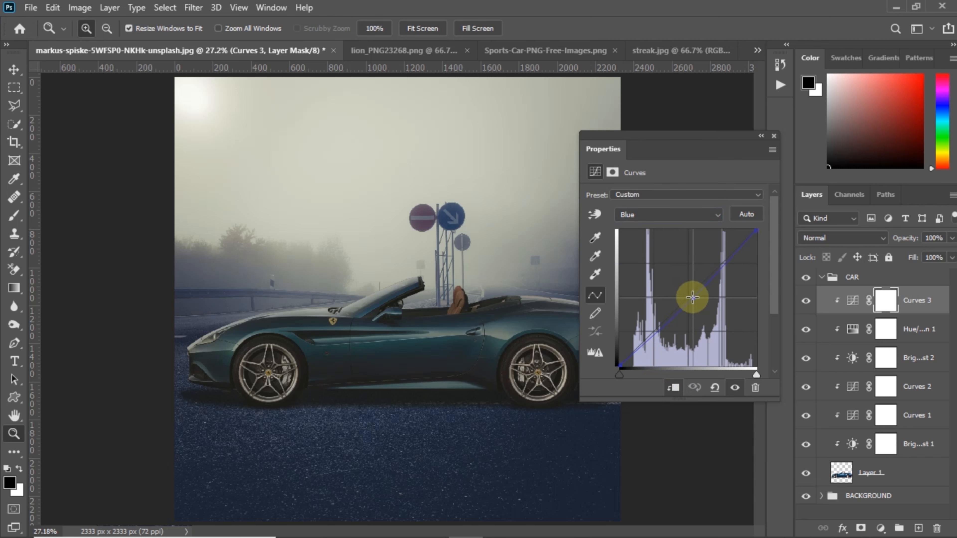
{"action": "left_click_drag", "start_coordinate": [690, 296], "coordinate": [694, 298]}
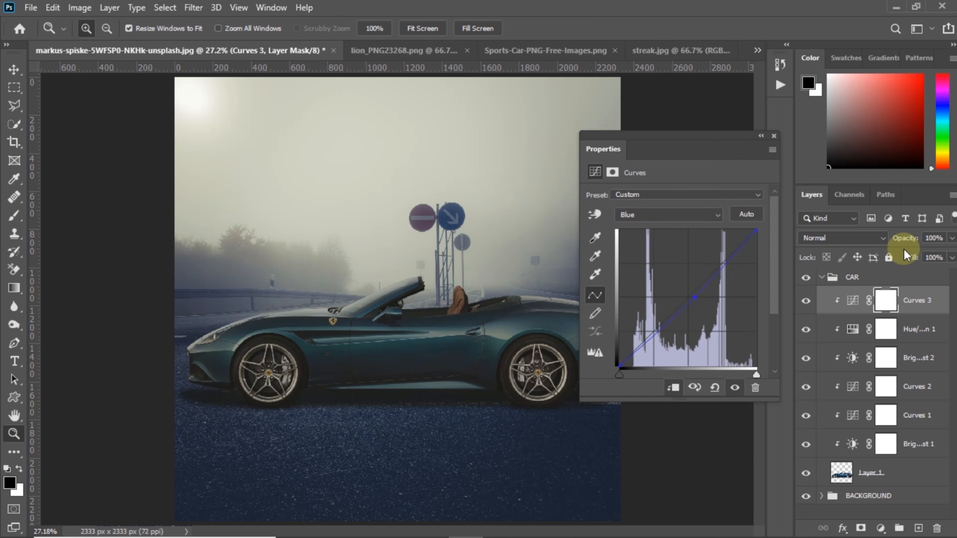
{"action": "left_click_drag", "start_coordinate": [904, 237], "coordinate": [821, 238]}
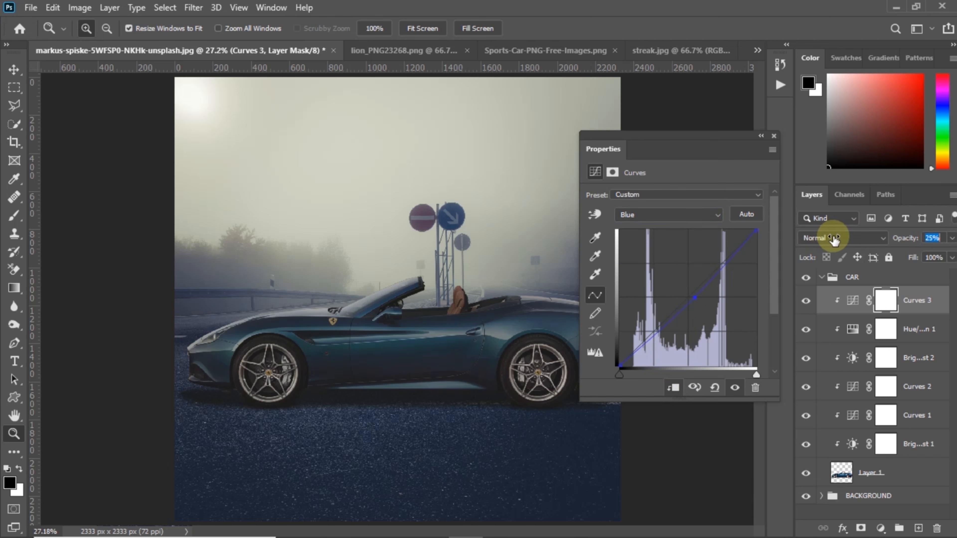
{"action": "left_click", "coordinate": [773, 136]}
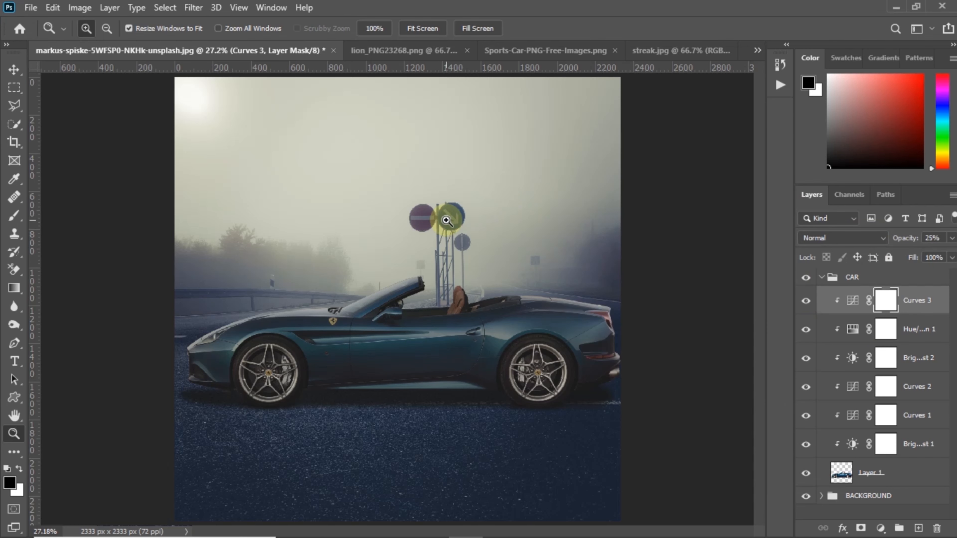
{"action": "left_click", "coordinate": [880, 528]}
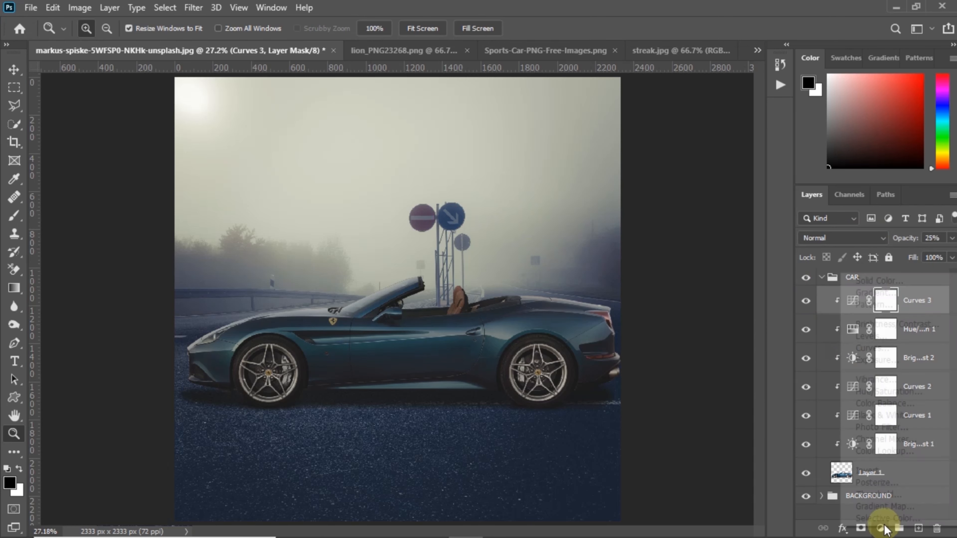
{"action": "left_click", "coordinate": [900, 451]}
{"action": "left_click", "coordinate": [721, 200]}
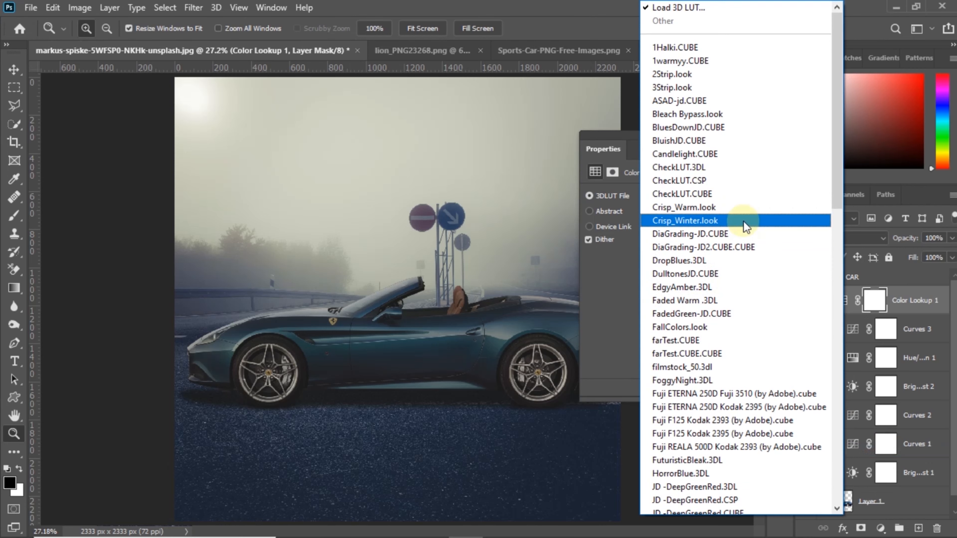
{"action": "left_click", "coordinate": [741, 211]}
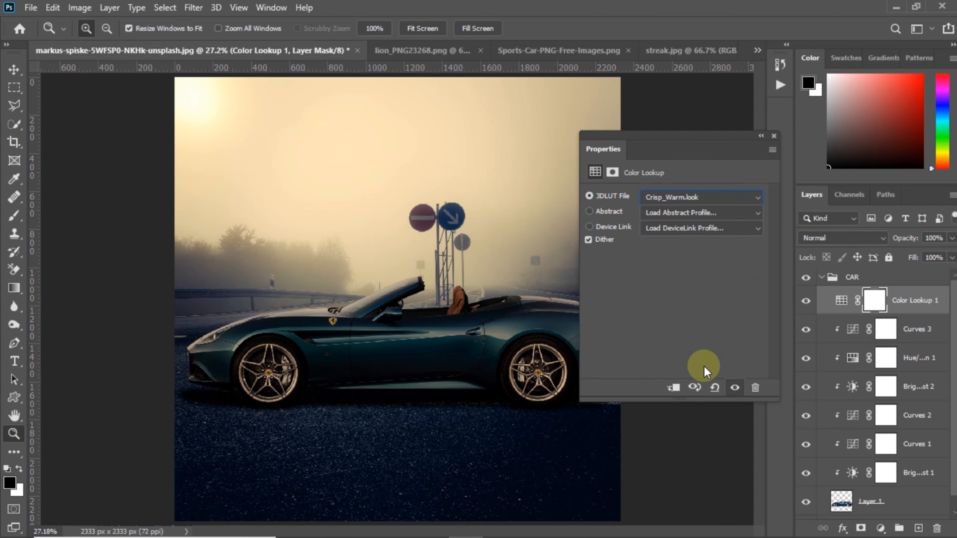
{"action": "left_click_drag", "start_coordinate": [897, 238], "coordinate": [663, 238]}
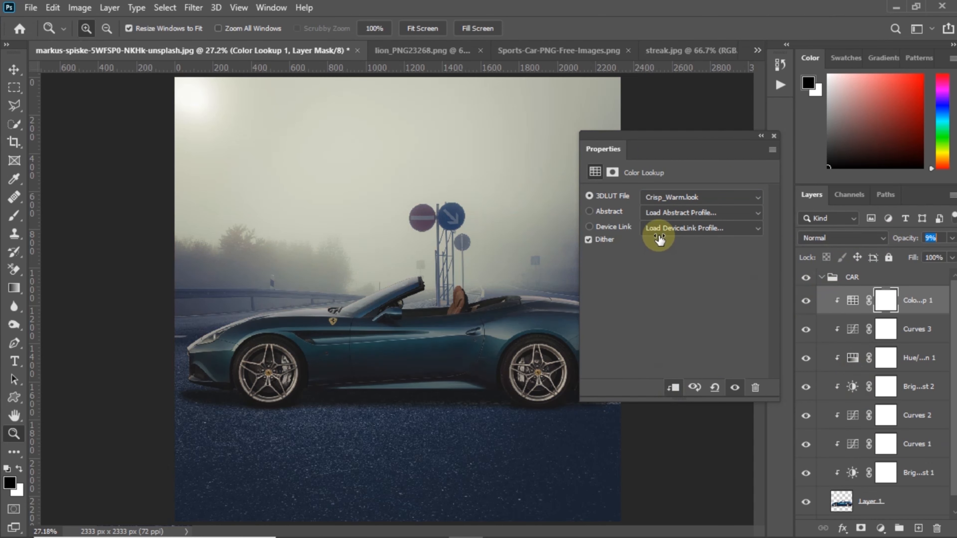
{"action": "left_click", "coordinate": [797, 300]}
{"action": "left_click", "coordinate": [798, 300]}
{"action": "left_click", "coordinate": [797, 300]}
{"action": "key", "text": "Delete"}
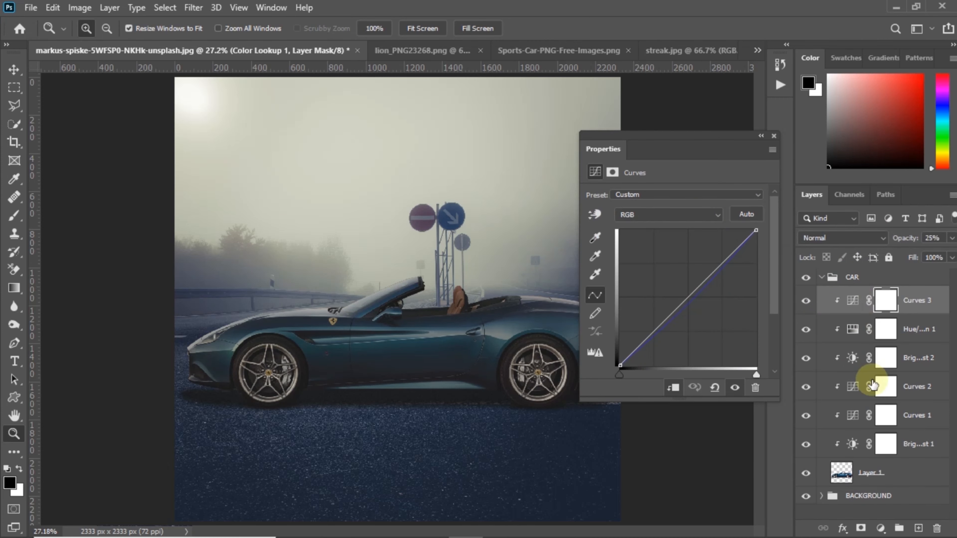
- Add a clipped Color Lookup adjustment using the Crisp_Warm.look 3DLUT at the top of the CAR group, with 10% opacity
{"action": "left_click", "coordinate": [880, 528]}
{"action": "left_click", "coordinate": [884, 446]}
{"action": "left_click", "coordinate": [716, 197]}
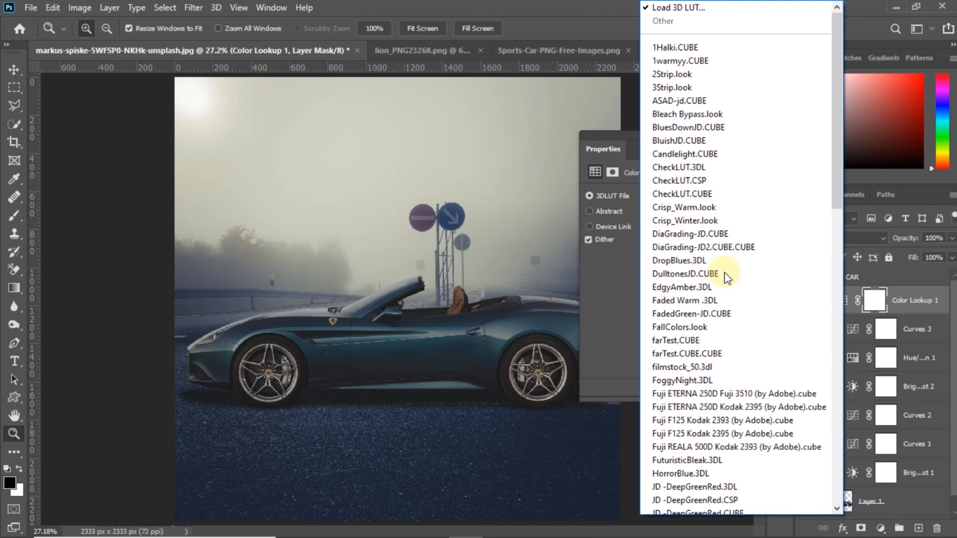
{"action": "left_click", "coordinate": [734, 209]}
{"action": "left_click", "coordinate": [673, 388]}
{"action": "left_click_drag", "start_coordinate": [904, 238], "coordinate": [732, 230]}
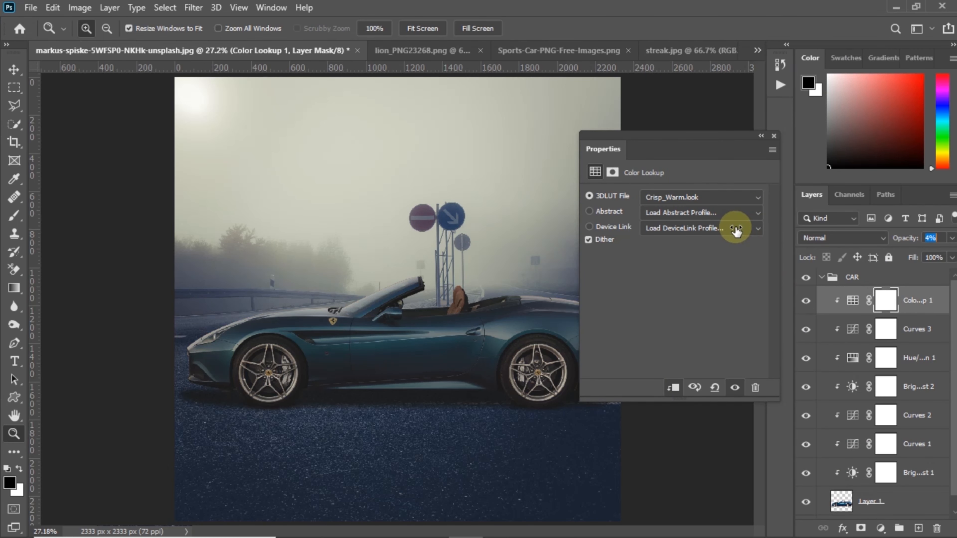
{"action": "left_click", "coordinate": [803, 304]}
{"action": "left_click", "coordinate": [803, 303]}
{"action": "left_click", "coordinate": [772, 138]}
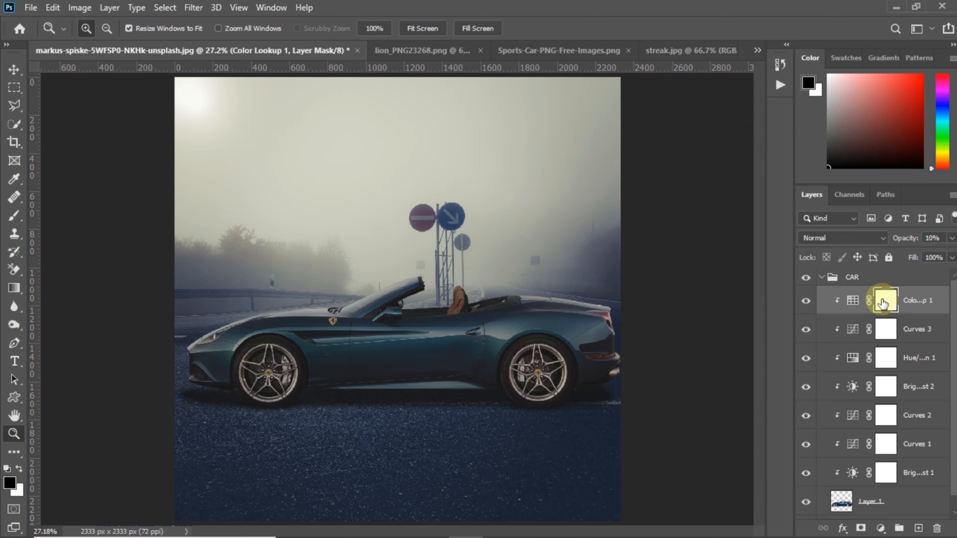
- Copy the Color Lookup adjustment to the top of the BACKGROUND group and delete the original from the CAR group
{"action": "scroll", "coordinate": [912, 307], "scroll_direction": "down", "scroll_amount": 1}
{"action": "left_click_drag", "start_coordinate": [923, 285], "coordinate": [902, 513]}
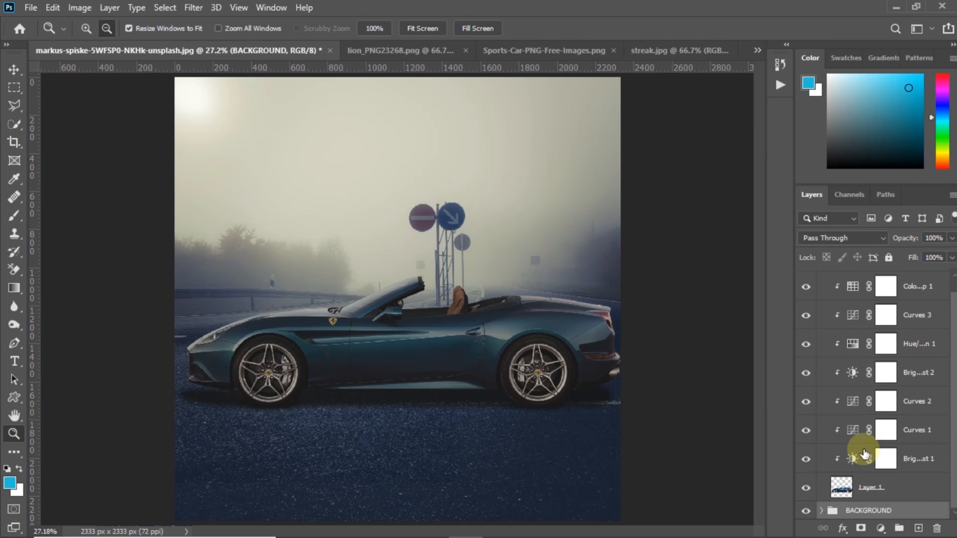
{"action": "left_click", "coordinate": [821, 511]}
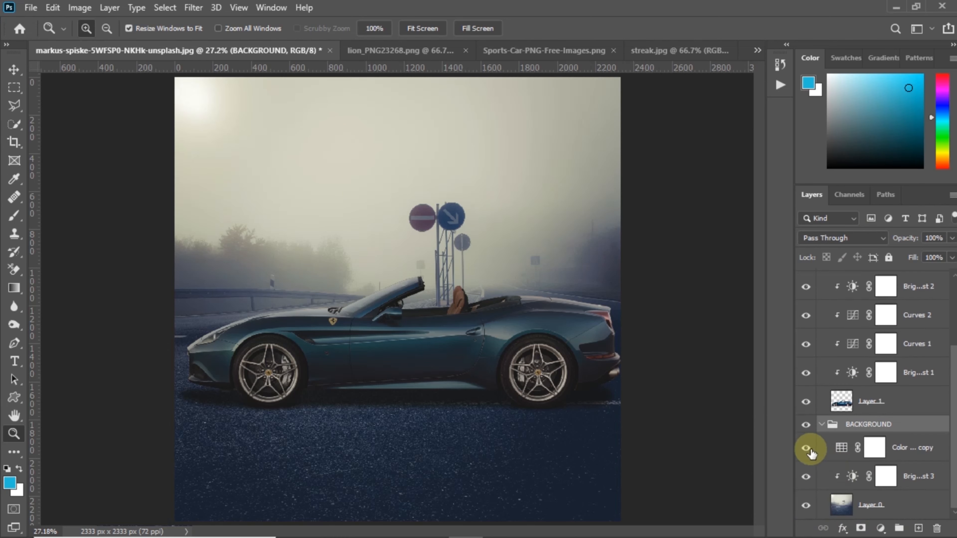
{"action": "right_click", "coordinate": [472, 260]}
{"action": "left_click", "coordinate": [494, 269]}
{"action": "scroll", "coordinate": [877, 305], "scroll_direction": "up", "scroll_amount": 3}
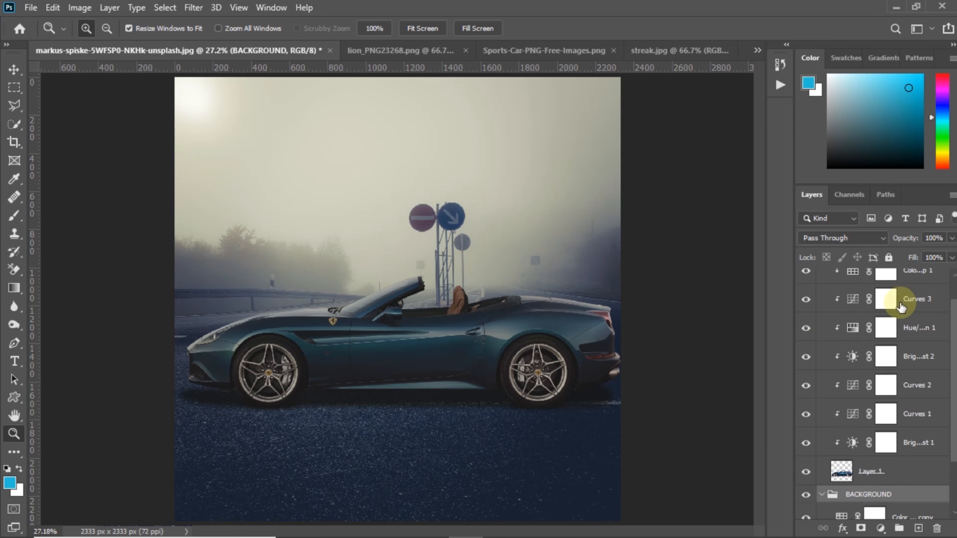
{"action": "left_click", "coordinate": [923, 302]}
{"action": "key", "text": "Delete"}
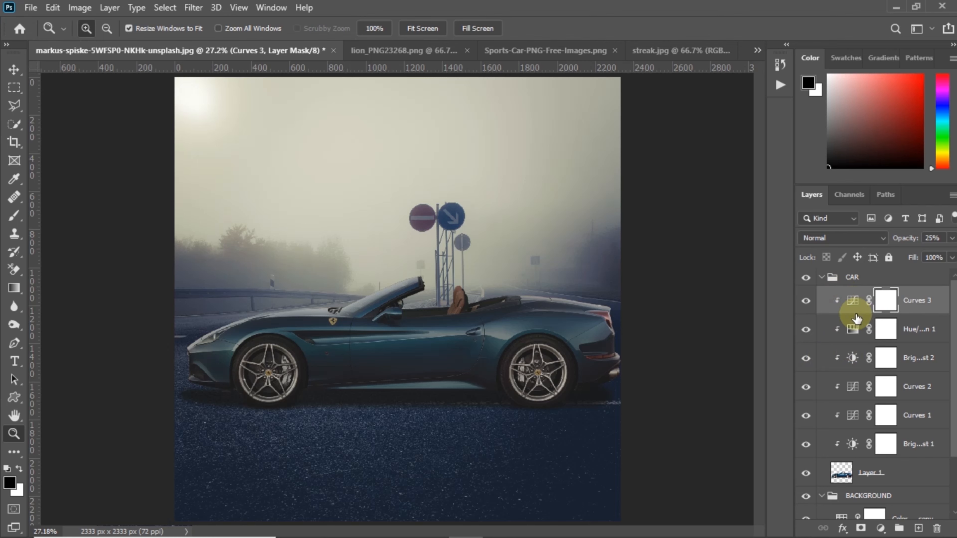
- Reshape the car's Curves 2 adjustment into a gentle S-curve, slightly lowering the black point and shadows and lifting the highlights
{"action": "double_click", "coordinate": [852, 302]}
{"action": "left_click", "coordinate": [850, 388]}
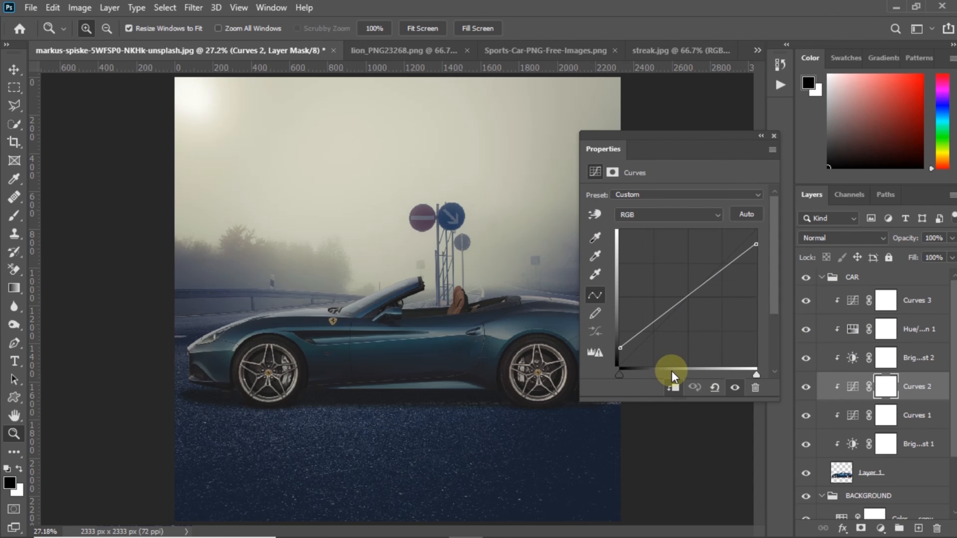
{"action": "left_click_drag", "start_coordinate": [619, 349], "coordinate": [651, 330]}
{"action": "left_click_drag", "start_coordinate": [743, 235], "coordinate": [727, 252]}
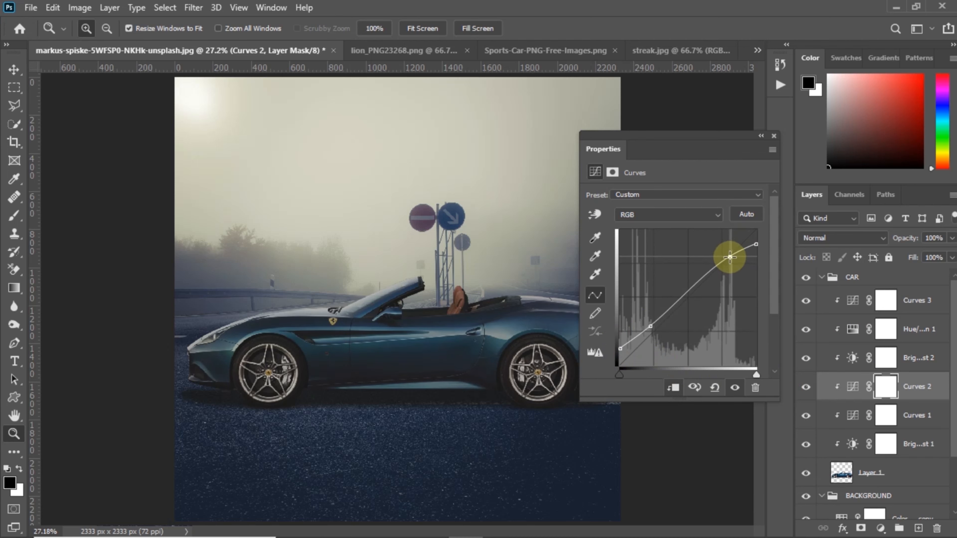
{"action": "left_click", "coordinate": [649, 330]}
{"action": "left_click_drag", "start_coordinate": [620, 349], "coordinate": [616, 352]}
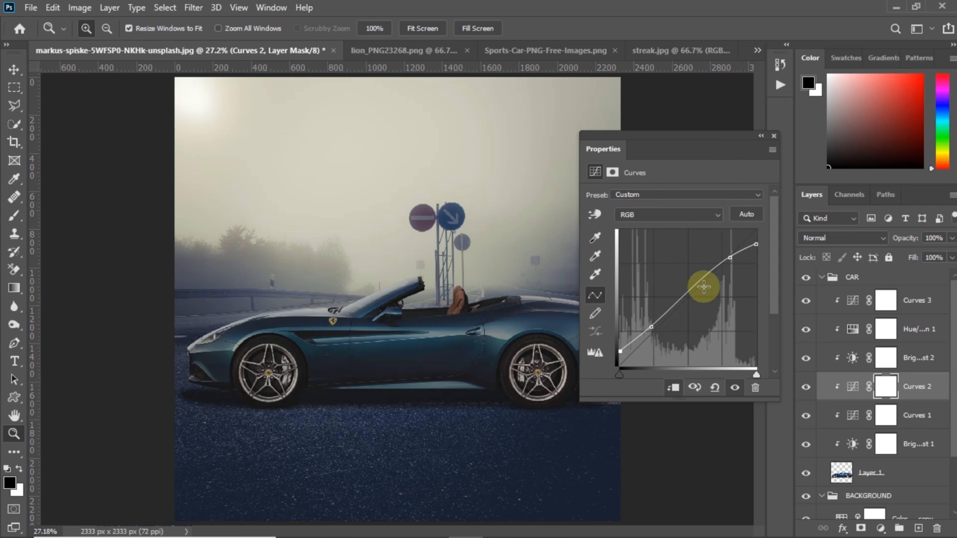
{"action": "left_click", "coordinate": [848, 417]}
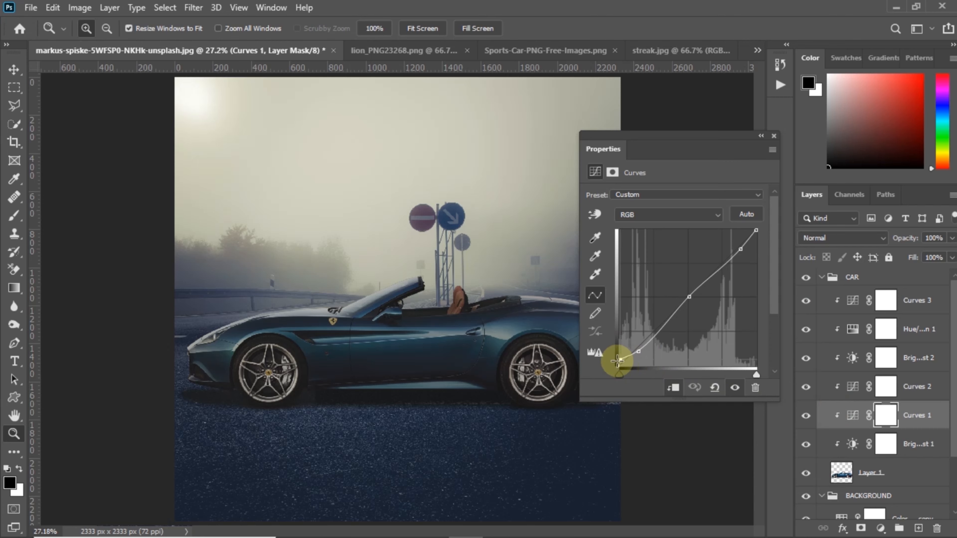
{"action": "left_click", "coordinate": [774, 136]}
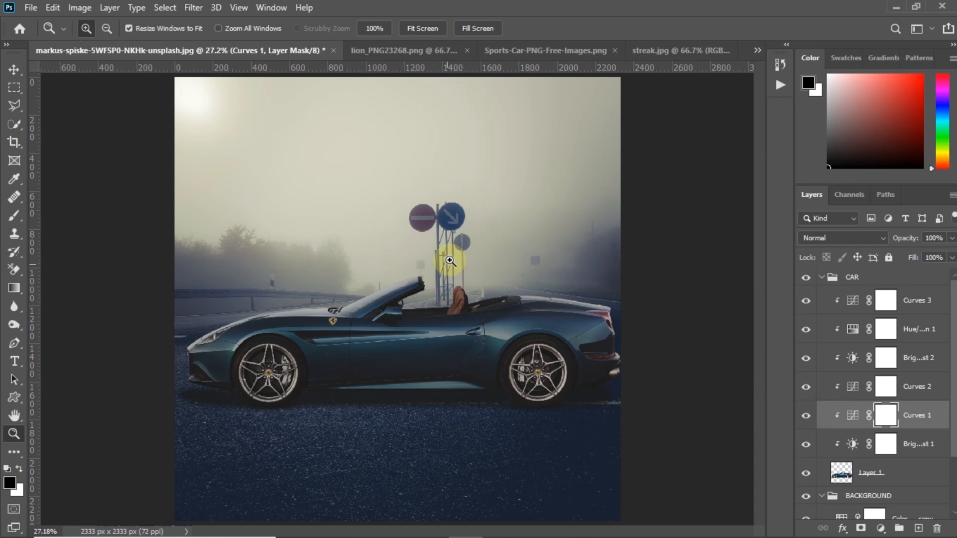
- Add a clipped Curves adjustment directly above Layer 0 and pull its black and white points slightly inward
{"action": "scroll", "coordinate": [843, 460], "scroll_direction": "down", "scroll_amount": 2}
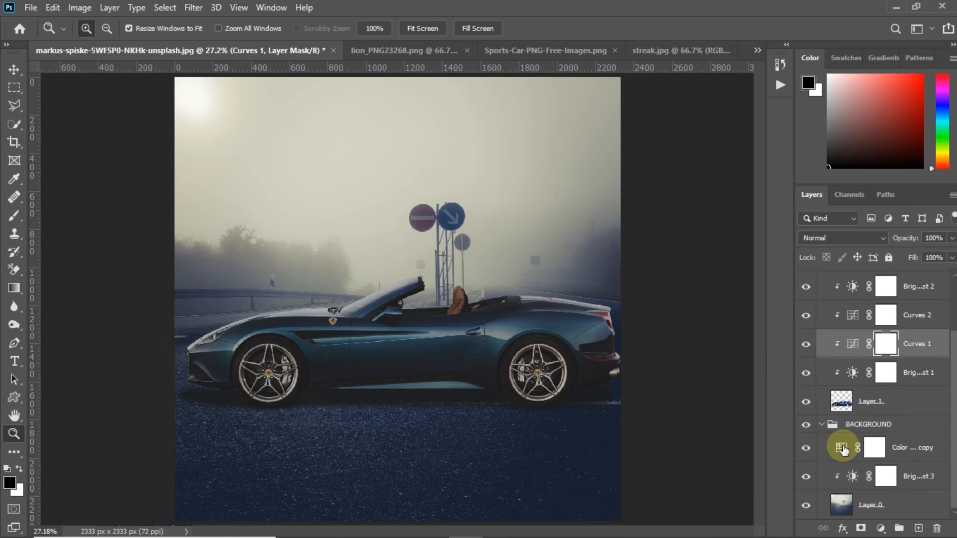
{"action": "left_click", "coordinate": [873, 506]}
{"action": "left_click", "coordinate": [880, 528]}
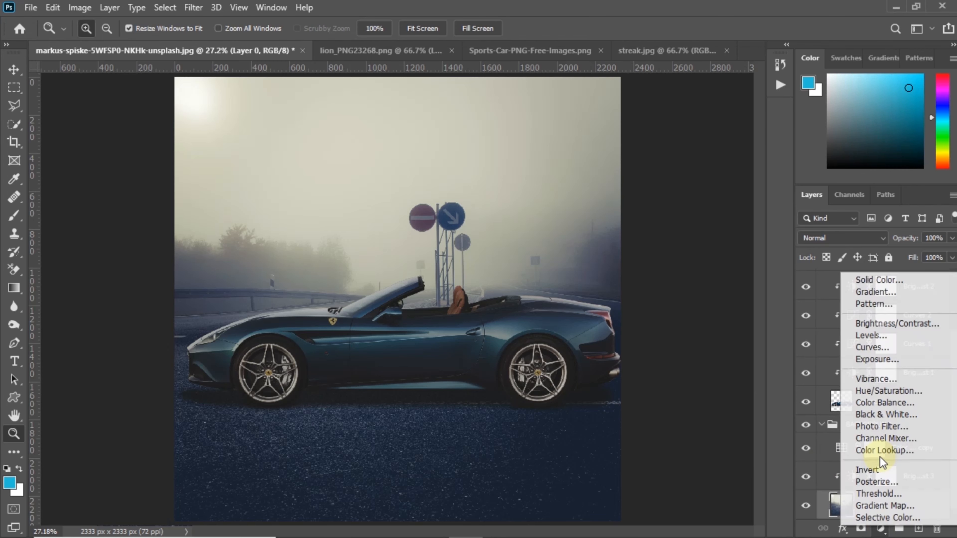
{"action": "left_click", "coordinate": [855, 343]}
{"action": "left_click_drag", "start_coordinate": [620, 365], "coordinate": [624, 365]}
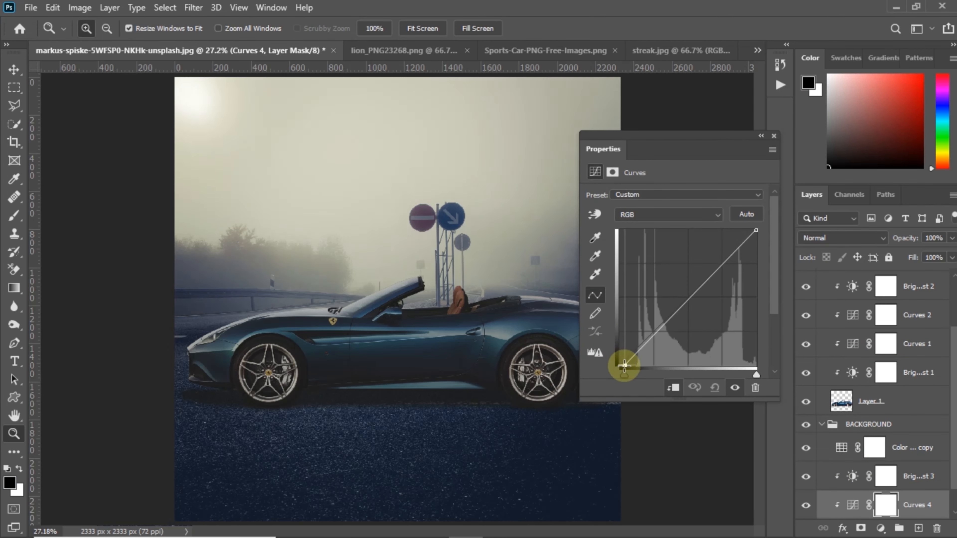
{"action": "left_click_drag", "start_coordinate": [755, 231], "coordinate": [747, 228]}
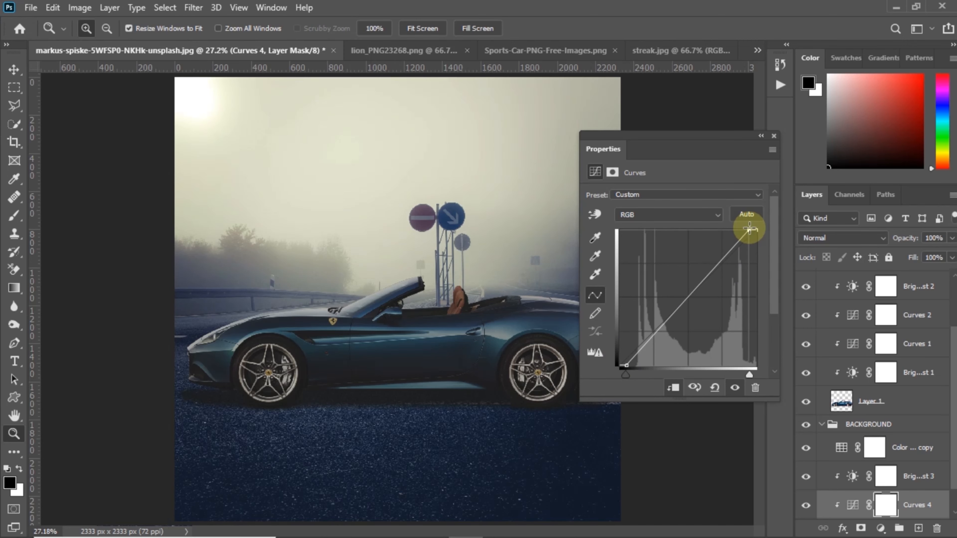
{"action": "left_click", "coordinate": [773, 135]}
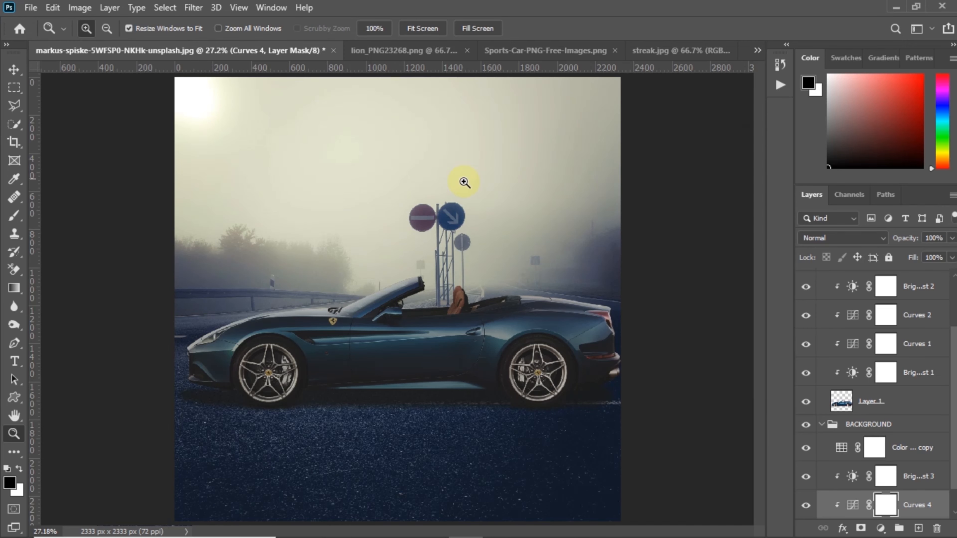
- Bring the lion from lion_PNG23268.png into the composite as the topmost layer, scaled and placed standing on the road before the car
{"action": "left_click", "coordinate": [417, 45]}
{"action": "key", "text": "v"}
{"action": "left_click_drag", "start_coordinate": [294, 200], "coordinate": [419, 362]}
{"action": "left_click_drag", "start_coordinate": [892, 502], "coordinate": [885, 277]}
{"action": "left_click_drag", "start_coordinate": [403, 291], "coordinate": [426, 317]}
{"action": "left_click_drag", "start_coordinate": [426, 478], "coordinate": [425, 457]}
{"action": "left_click_drag", "start_coordinate": [426, 317], "coordinate": [426, 299]}
{"action": "mouse_move", "coordinate": [404, 377]}
{"action": "left_mouse_down"}
{"action": "mouse_move", "coordinate": [393, 367]}
{"action": "mouse_move", "coordinate": [404, 382]}
{"action": "left_mouse_up"}
{"action": "left_click", "coordinate": [696, 28]}
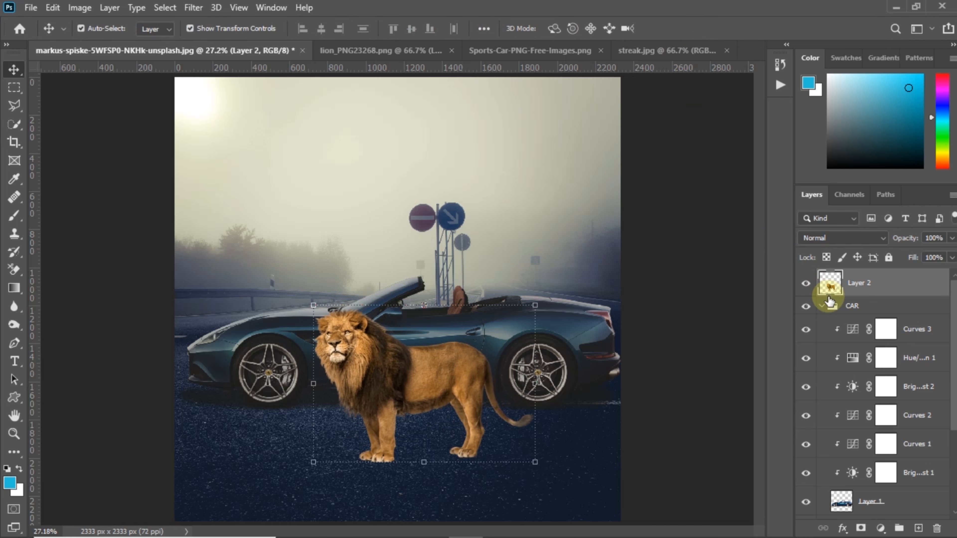
- Rename the lion layer Lion, duplicate it, and name the lower of the two layers Lion Shadow
{"action": "double_click", "coordinate": [861, 282]}
{"action": "type", "text": "Lion"}
{"action": "key", "text": "Return"}
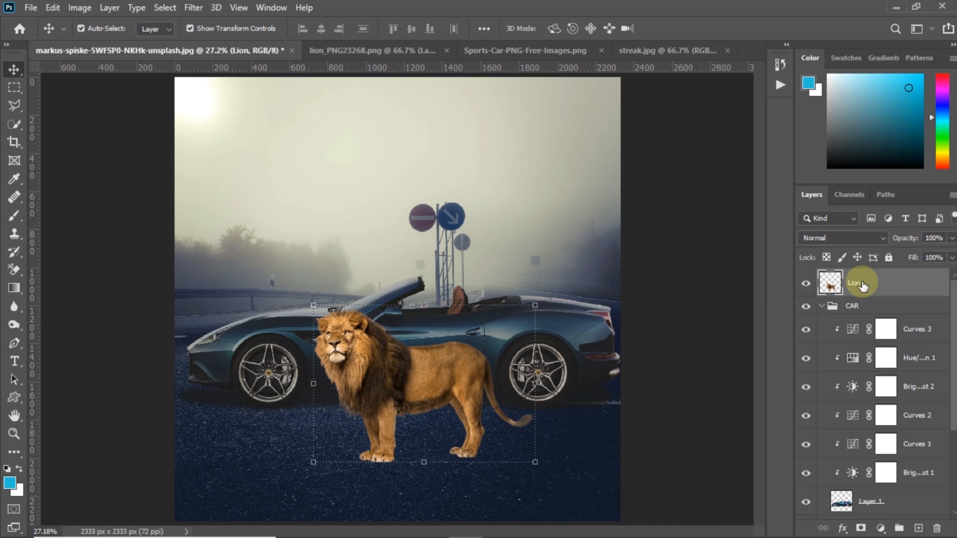
{"action": "double_click", "coordinate": [866, 282]}
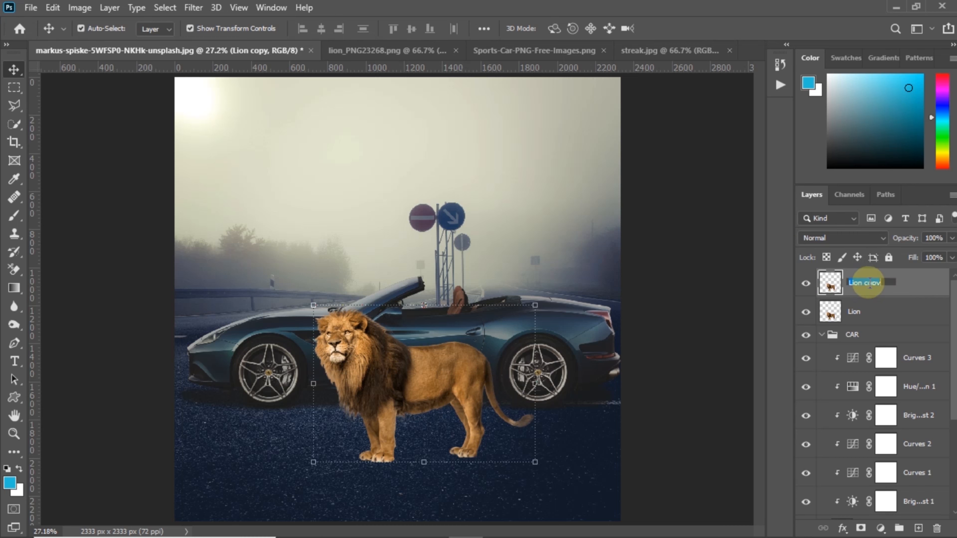
{"action": "double_click", "coordinate": [855, 310]}
{"action": "key", "text": "Return"}
- Load the lion's outline as a selection on Lion Shadow, paint it solid black (000000) with a large brush, and deselect
{"action": "left_click", "coordinate": [833, 315], "text": "ctrl"}
{"action": "key", "text": "b"}
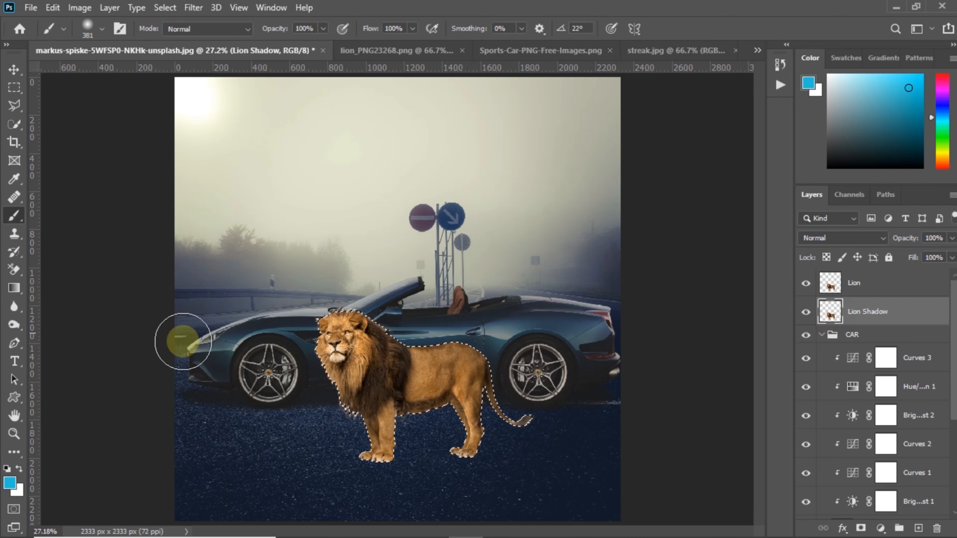
{"action": "left_click", "coordinate": [10, 483]}
{"action": "type", "text": "000000"}
{"action": "left_click", "coordinate": [795, 153]}
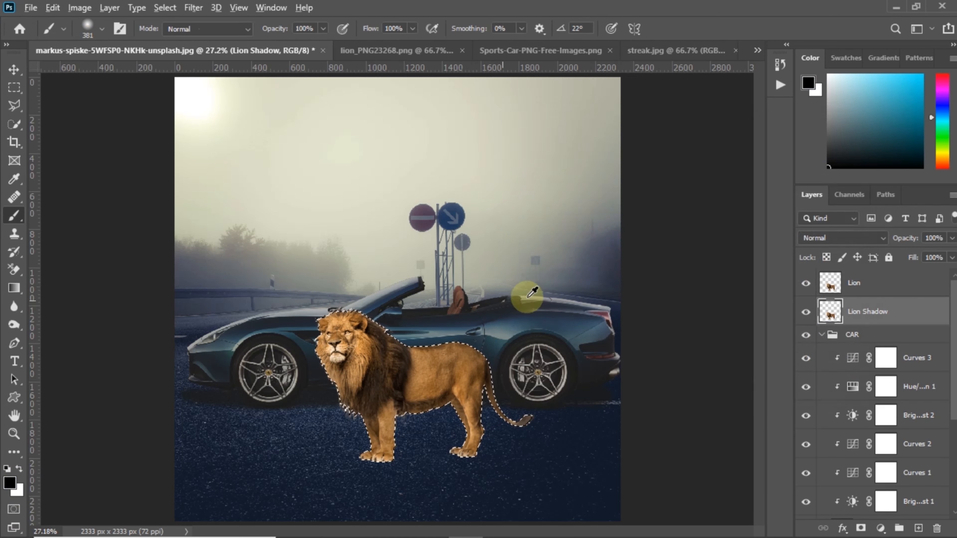
{"action": "left_click_drag", "start_coordinate": [460, 283], "coordinate": [480, 284]}
{"action": "left_click_drag", "start_coordinate": [429, 325], "coordinate": [349, 336]}
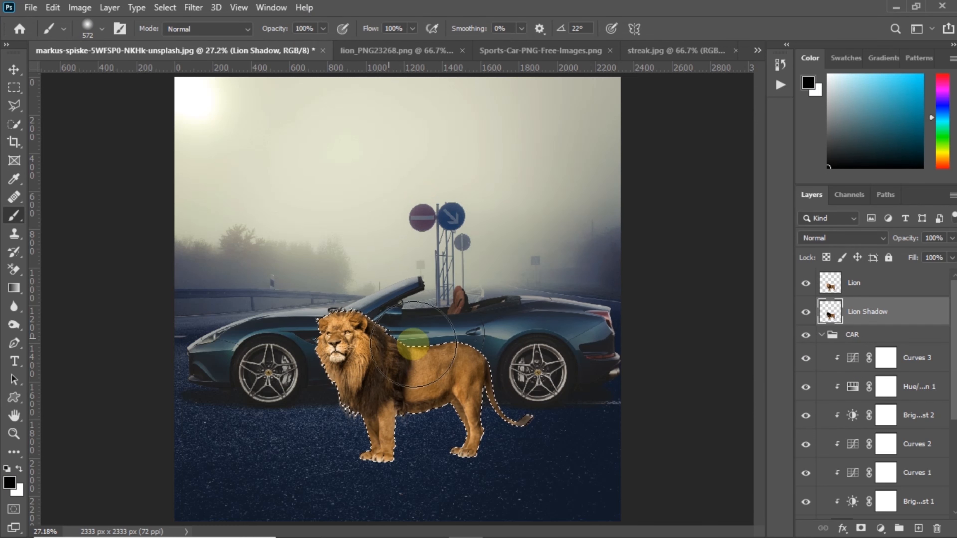
{"action": "key", "text": "ctrl+d"}
- Flip, squash and skew the black Lion Shadow shape onto the road below the lion, and warp it to meet the paws
{"action": "key", "text": "v"}
{"action": "left_click_drag", "start_coordinate": [423, 305], "coordinate": [502, 521]}
{"action": "left_click_drag", "start_coordinate": [425, 463], "coordinate": [420, 458]}
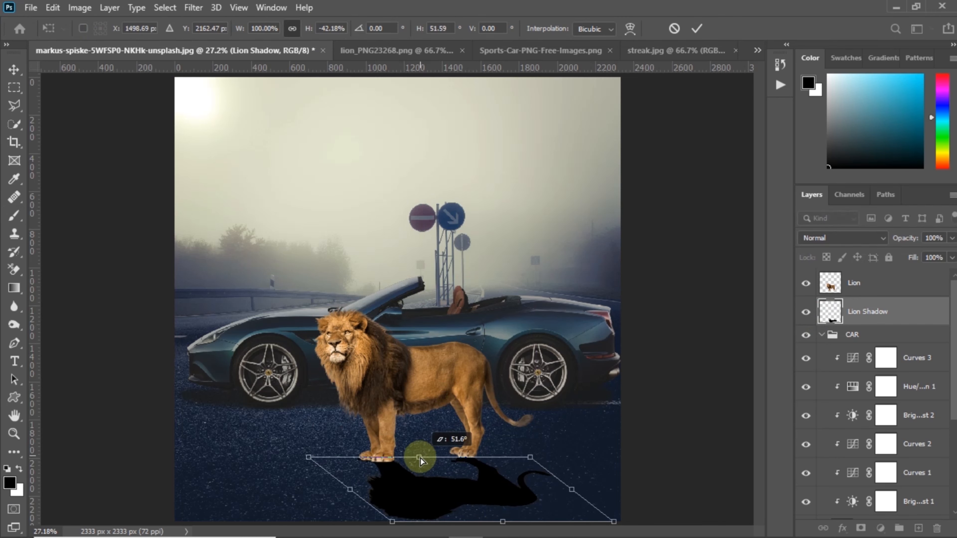
{"action": "left_click_drag", "start_coordinate": [533, 455], "coordinate": [544, 450]}
{"action": "left_click", "coordinate": [630, 28]}
{"action": "left_click_drag", "start_coordinate": [448, 497], "coordinate": [475, 461]}
{"action": "left_click_drag", "start_coordinate": [566, 474], "coordinate": [582, 483]}
{"action": "left_click_drag", "start_coordinate": [613, 522], "coordinate": [645, 535]}
{"action": "left_click_drag", "start_coordinate": [384, 519], "coordinate": [381, 514]}
{"action": "left_click", "coordinate": [696, 28]}
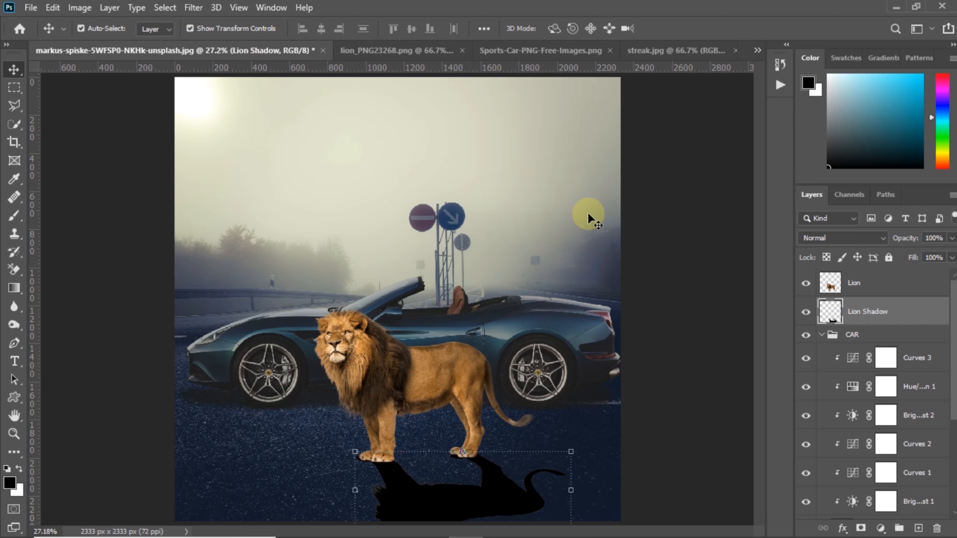
- Soften Lion Shadow with a Gaussian Blur smart filter and reduce the layer's opacity to about 58%
{"action": "left_click", "coordinate": [193, 7]}
{"action": "left_click", "coordinate": [261, 46]}
{"action": "left_click", "coordinate": [193, 7]}
{"action": "mouse_move", "coordinate": [355, 156]}
{"action": "left_click", "coordinate": [393, 220]}
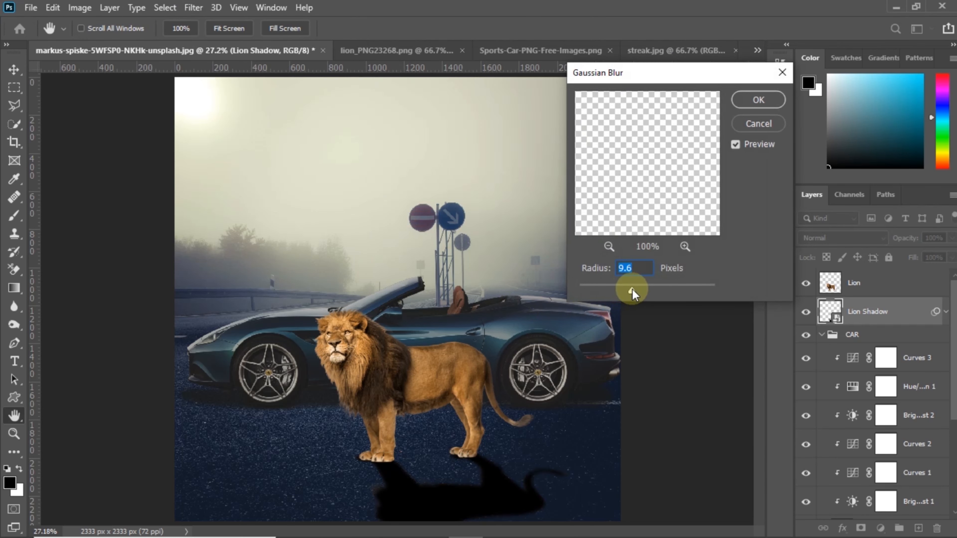
{"action": "mouse_move", "coordinate": [640, 288]}
{"action": "left_mouse_down"}
{"action": "mouse_move", "coordinate": [651, 290]}
{"action": "mouse_move", "coordinate": [639, 291]}
{"action": "left_mouse_up"}
{"action": "left_click", "coordinate": [758, 100]}
{"action": "left_click_drag", "start_coordinate": [905, 238], "coordinate": [857, 239]}
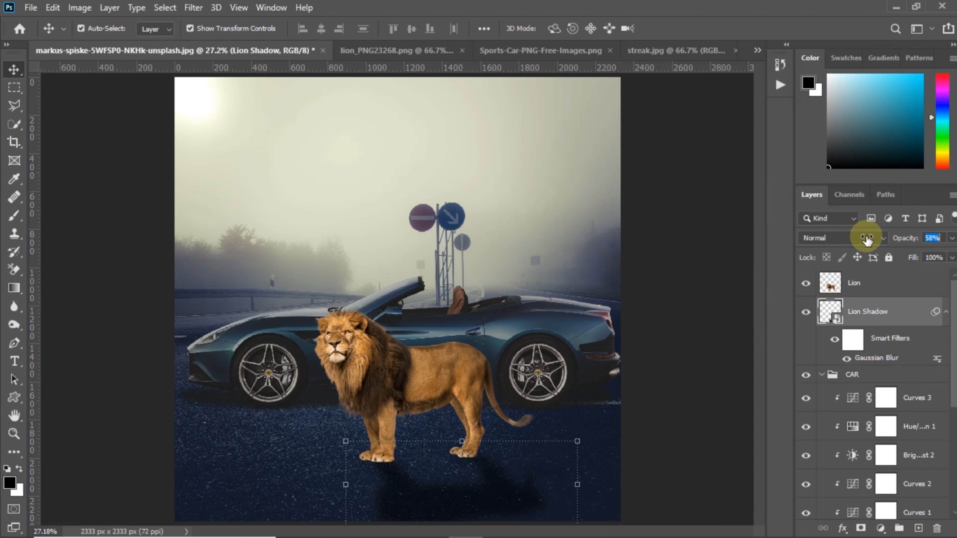
- Add a clipped Brightness/Contrast adjustment above the Lion layer to darken the lion
{"action": "left_click", "coordinate": [869, 283]}
{"action": "left_click", "coordinate": [881, 527]}
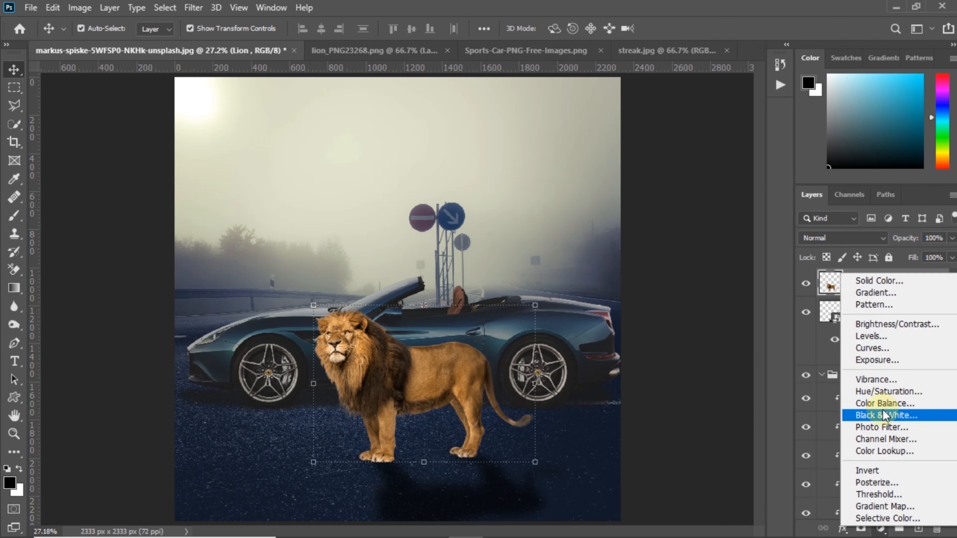
{"action": "left_click", "coordinate": [898, 328]}
{"action": "left_click", "coordinate": [673, 387]}
{"action": "left_click_drag", "start_coordinate": [657, 232], "coordinate": [653, 262]}
{"action": "left_click_drag", "start_coordinate": [643, 234], "coordinate": [672, 261]}
- Add a clipped Curves adjustment above the lion's Brightness/Contrast, raising the black point and lowering the white point
{"action": "left_click", "coordinate": [880, 528]}
{"action": "left_click", "coordinate": [872, 348]}
{"action": "left_click", "coordinate": [672, 387]}
{"action": "left_click_drag", "start_coordinate": [618, 368], "coordinate": [650, 333]}
{"action": "left_click_drag", "start_coordinate": [756, 230], "coordinate": [773, 256]}
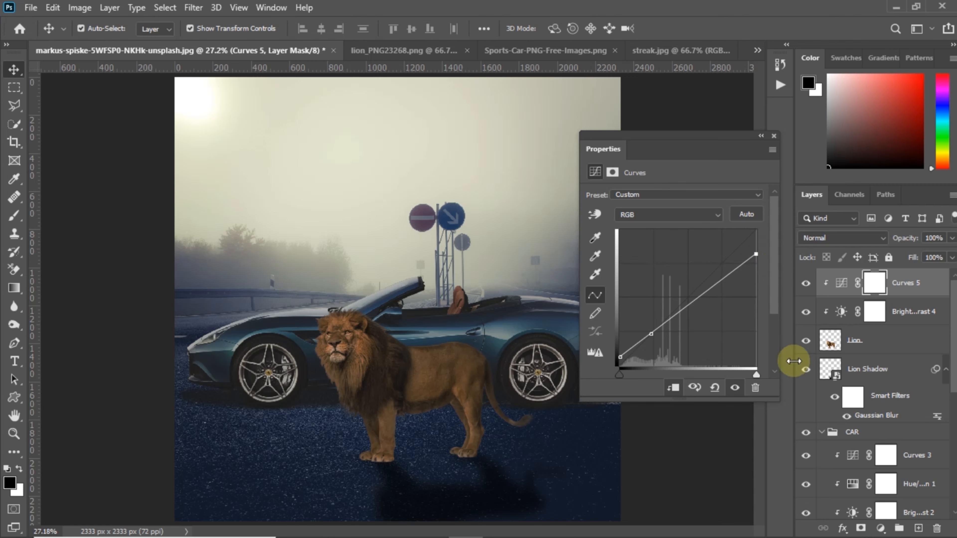
- Add a clipped Vibrance adjustment above the lion's Curves layer with Vibrance set to -15
{"action": "left_click", "coordinate": [880, 528]}
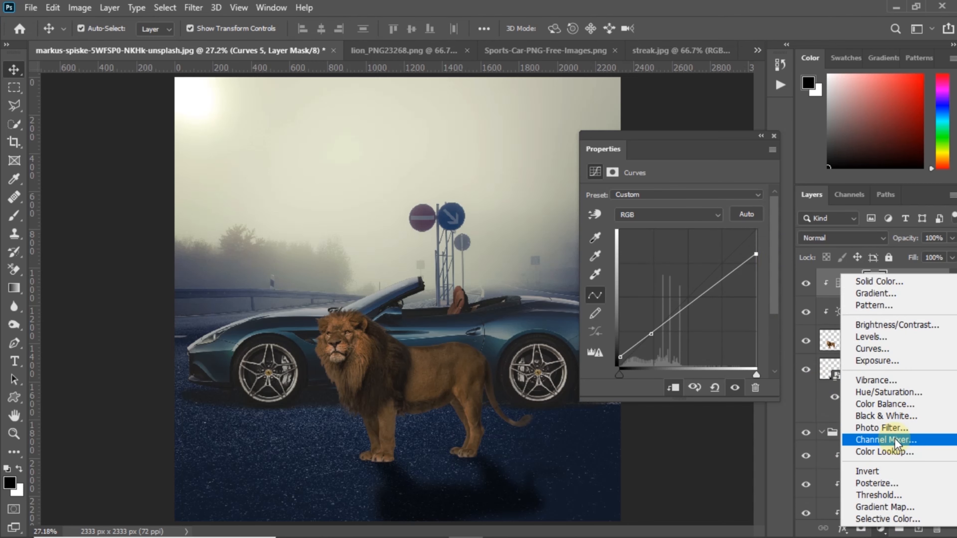
{"action": "left_click", "coordinate": [873, 380]}
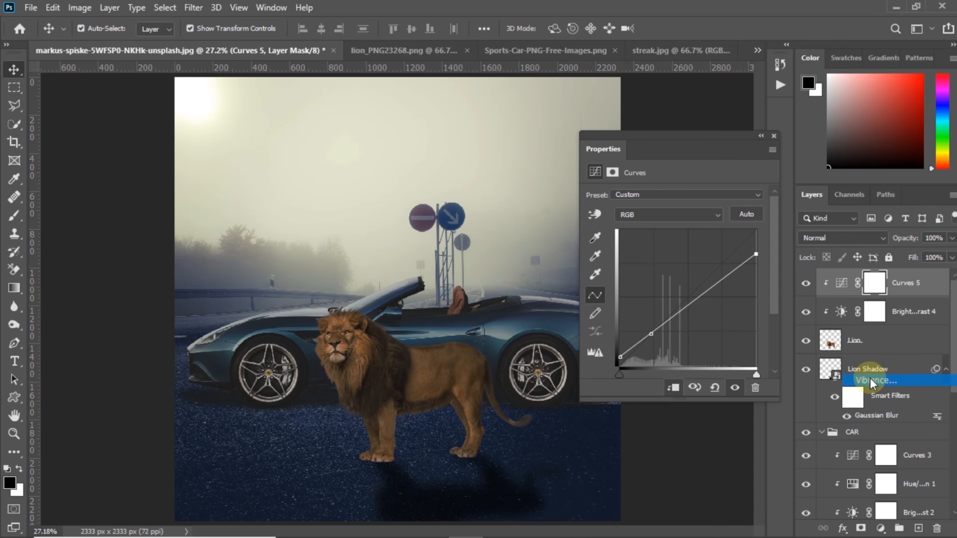
{"action": "left_click_drag", "start_coordinate": [667, 209], "coordinate": [661, 212]}
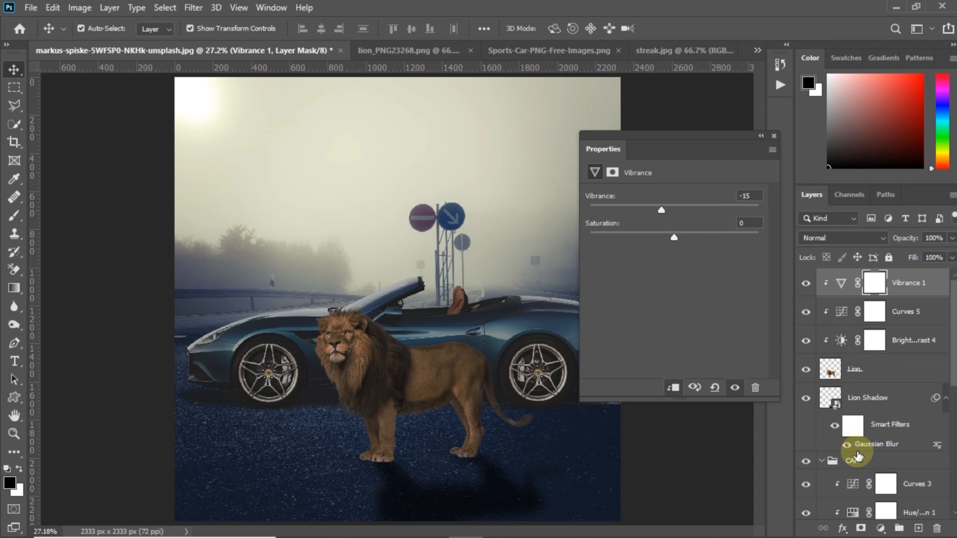
- Load the lion's outline as a selection and add a new clipped layer directly above the Lion layer
{"action": "left_click", "coordinate": [830, 367]}
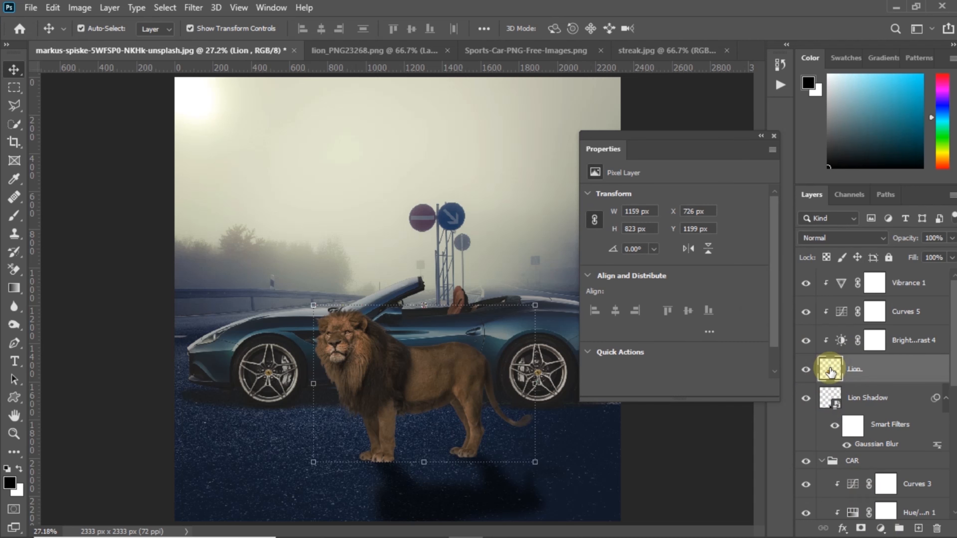
{"action": "left_click", "coordinate": [830, 367], "text": "ctrl"}
{"action": "key", "text": "ctrl+shift+alt+n"}
{"action": "key", "text": "g"}
{"action": "left_click_drag", "start_coordinate": [380, 384], "coordinate": [339, 182]}
{"action": "key", "text": "ctrl+d"}
{"action": "left_click_drag", "start_coordinate": [885, 237], "coordinate": [821, 233]}
{"action": "key", "text": "ctrl+z"}
{"action": "key", "text": "ctrl+z"}
{"action": "key", "text": "ctrl+z"}
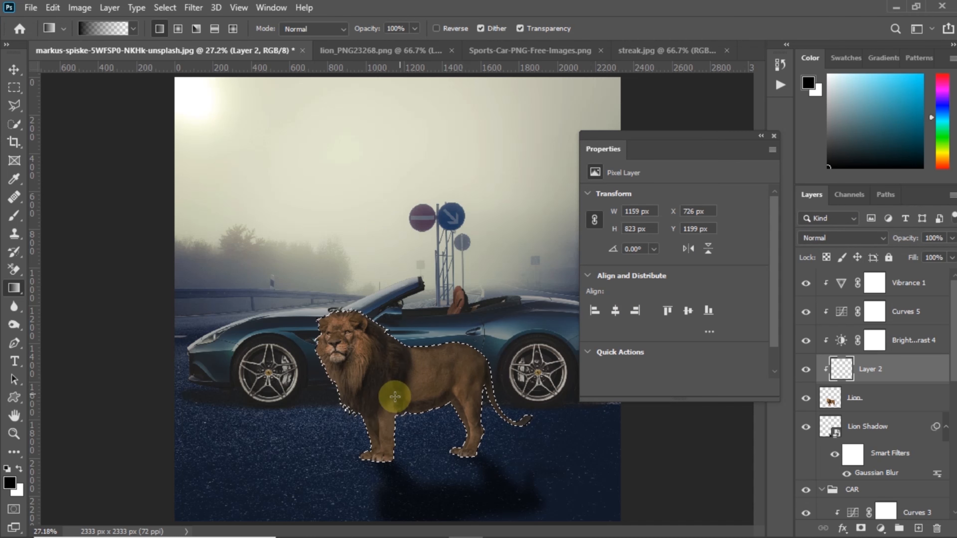
- Shade the lion's lower body with a black-to-transparent gradient, set the shading layer's opacity to about 63%, and remove the selection
{"action": "left_click_drag", "start_coordinate": [394, 397], "coordinate": [391, 348]}
{"action": "left_click_drag", "start_coordinate": [883, 237], "coordinate": [887, 251]}
{"action": "key", "text": "ctrl+d"}
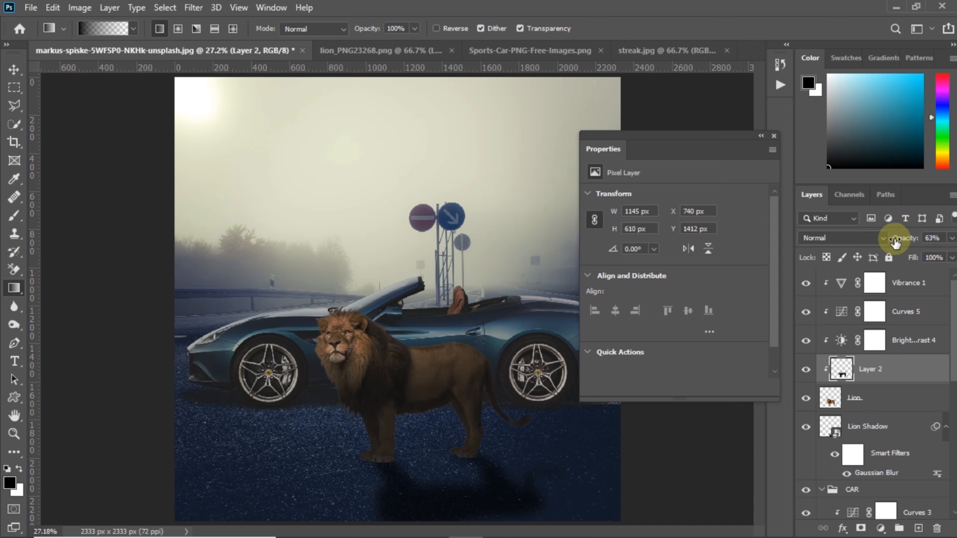
{"action": "right_click", "coordinate": [688, 151]}
{"action": "left_click", "coordinate": [708, 161]}
- Set Lion Shadow's opacity to about 65% and its Gaussian Blur radius to about 13.9 pixels
{"action": "left_click", "coordinate": [892, 418]}
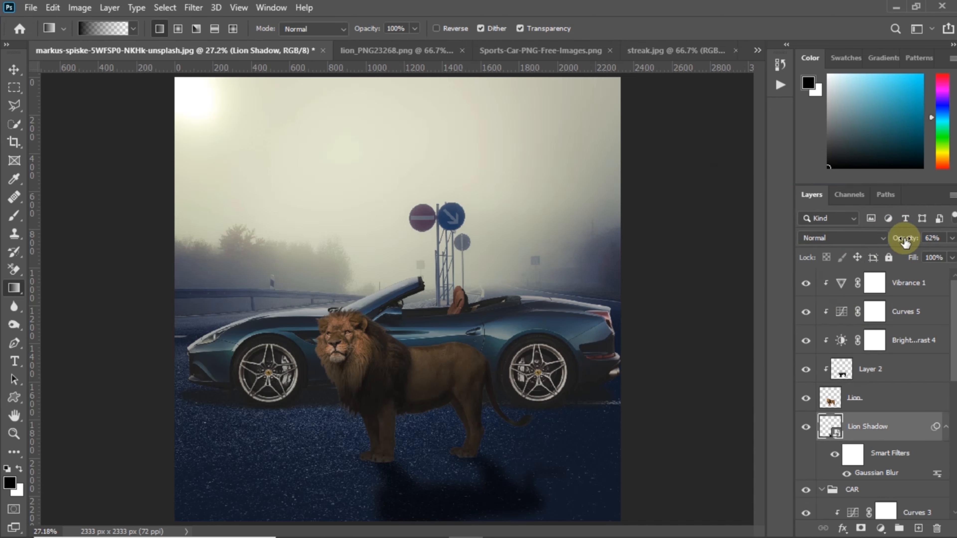
{"action": "double_click", "coordinate": [873, 473]}
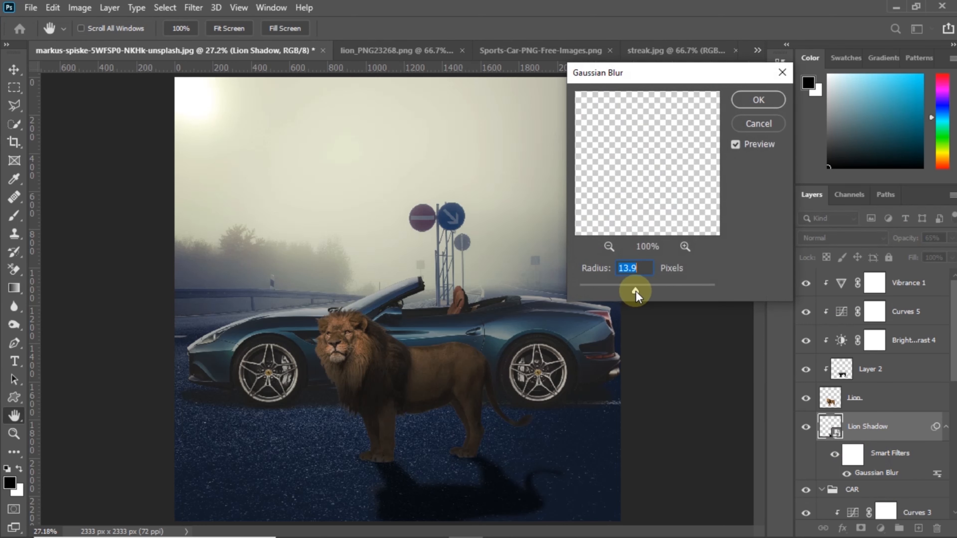
{"action": "key", "text": "Return"}
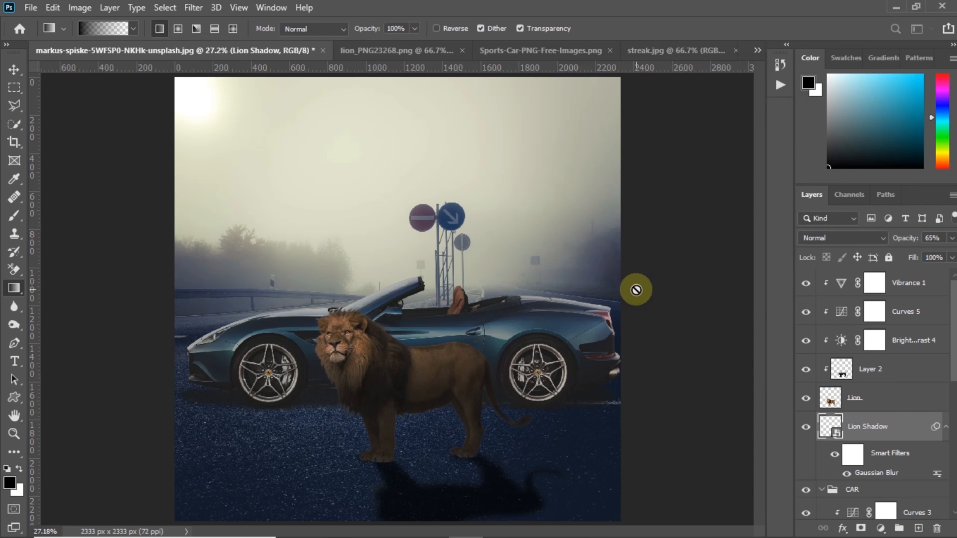
- Reduce the opacity of Layer 2 to 46% and set up a soft Eraser with 0% hardness and 1% flow
{"action": "key", "text": "z"}
{"action": "left_click", "coordinate": [873, 371]}
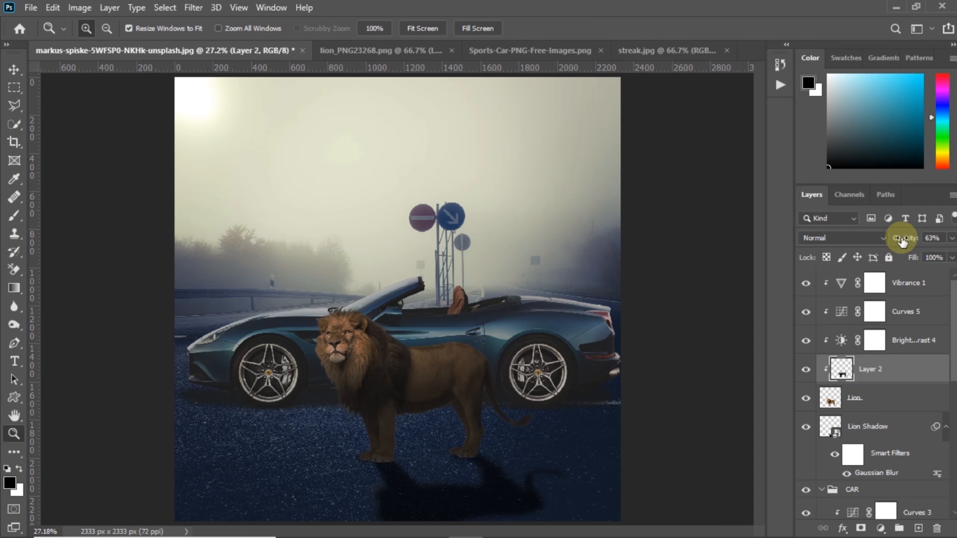
{"action": "key", "text": "e"}
{"action": "mouse_move", "coordinate": [303, 250]}
{"action": "left_mouse_down"}
{"action": "mouse_move", "coordinate": [370, 248]}
{"action": "mouse_move", "coordinate": [375, 204]}
{"action": "mouse_move", "coordinate": [363, 204]}
{"action": "mouse_move", "coordinate": [404, 227]}
{"action": "mouse_move", "coordinate": [478, 226]}
{"action": "mouse_move", "coordinate": [416, 214]}
{"action": "left_mouse_up"}
{"action": "right_click", "coordinate": [17, 272]}
{"action": "left_click", "coordinate": [49, 272]}
{"action": "right_click", "coordinate": [416, 214]}
{"action": "left_click_drag", "start_coordinate": [532, 276], "coordinate": [460, 261]}
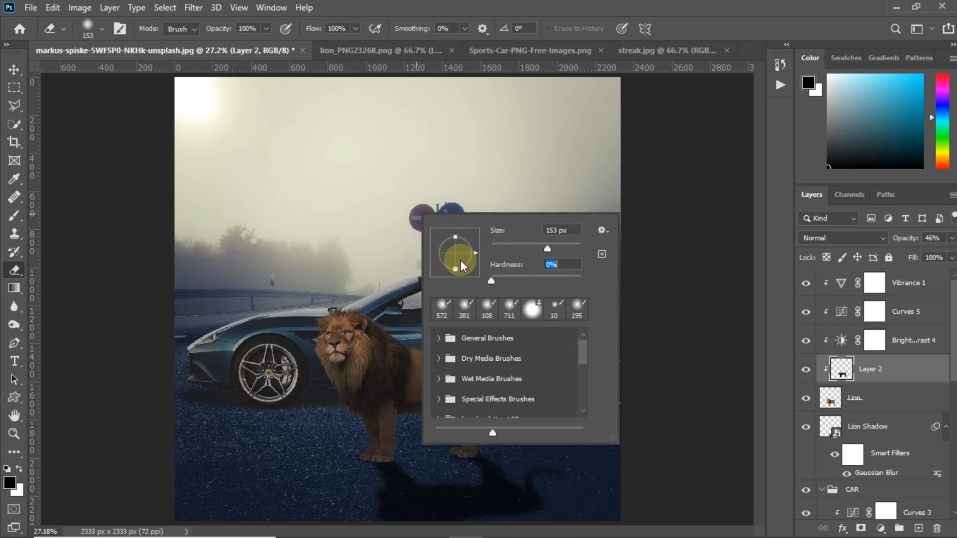
{"action": "left_click_drag", "start_coordinate": [316, 29], "coordinate": [201, 36]}
- Enlarge the Eraser to about 588 px and lightly erase the Layer 2 shading along the lion's back, comparing before and after
{"action": "left_click_drag", "start_coordinate": [363, 301], "coordinate": [383, 300]}
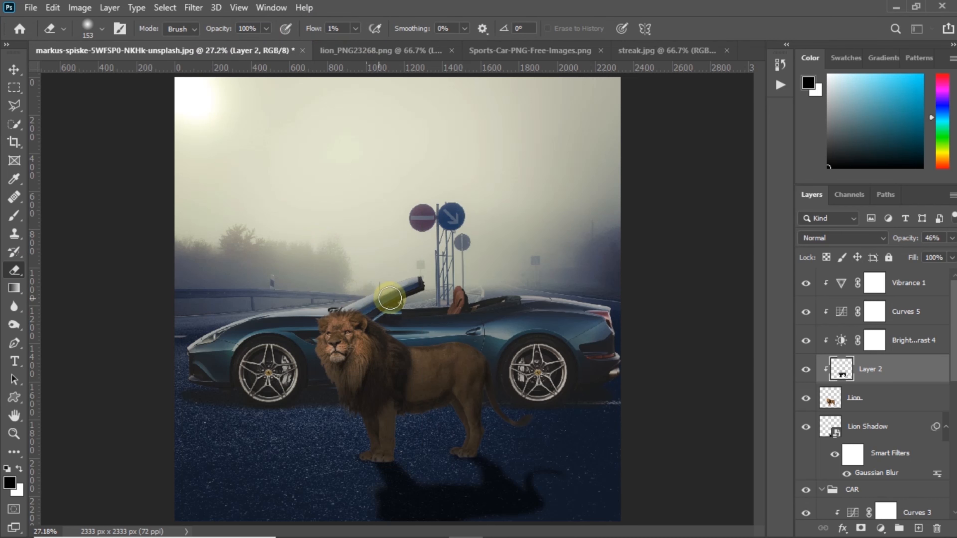
{"action": "mouse_move", "coordinate": [357, 258]}
{"action": "left_mouse_down"}
{"action": "mouse_move", "coordinate": [425, 255]}
{"action": "mouse_move", "coordinate": [394, 255]}
{"action": "left_mouse_up"}
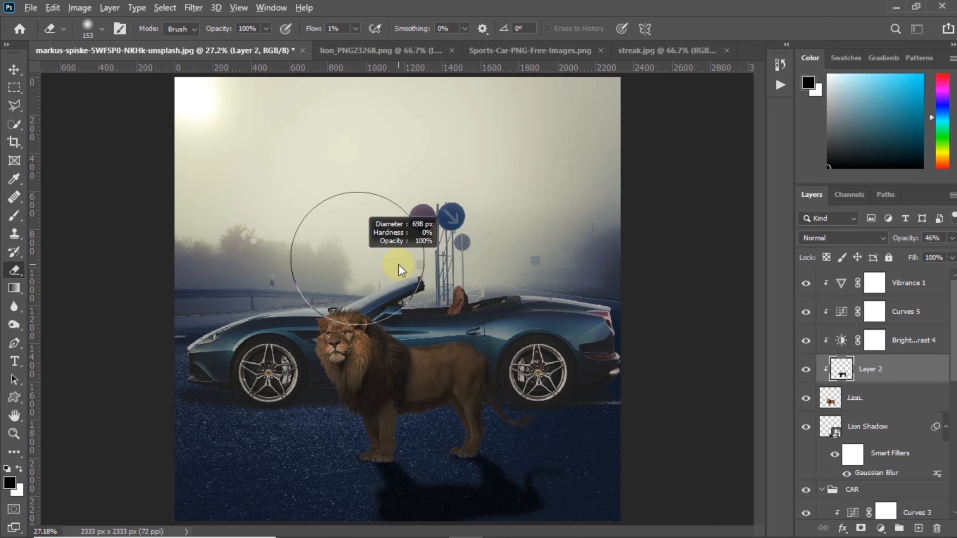
{"action": "mouse_move", "coordinate": [432, 329]}
{"action": "left_mouse_down"}
{"action": "mouse_move", "coordinate": [266, 338]}
{"action": "mouse_move", "coordinate": [463, 347]}
{"action": "mouse_move", "coordinate": [345, 359]}
{"action": "mouse_move", "coordinate": [453, 358]}
{"action": "left_mouse_up"}
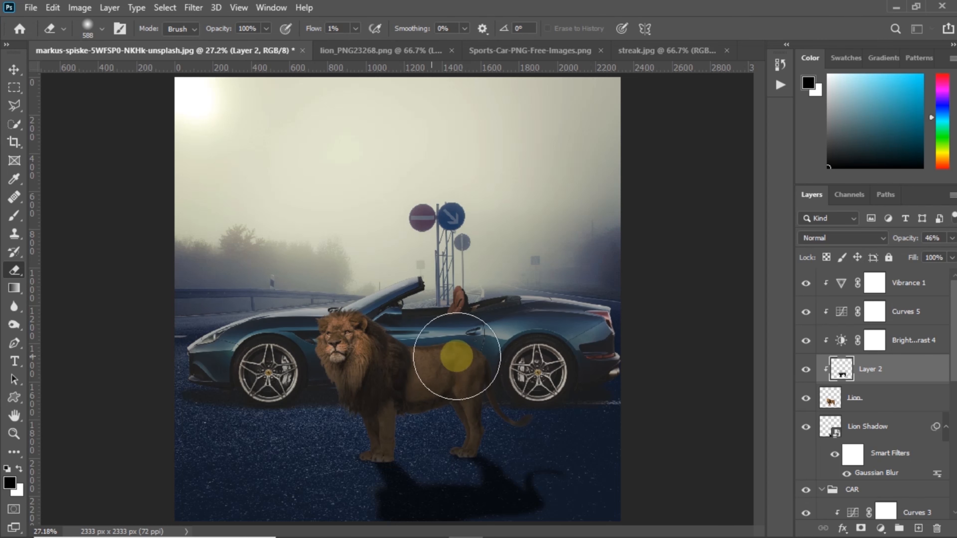
{"action": "left_click", "coordinate": [806, 369]}
{"action": "left_click", "coordinate": [805, 369]}
{"action": "mouse_move", "coordinate": [514, 352]}
{"action": "left_mouse_down"}
{"action": "mouse_move", "coordinate": [330, 379]}
{"action": "mouse_move", "coordinate": [322, 353]}
{"action": "mouse_move", "coordinate": [328, 379]}
{"action": "mouse_move", "coordinate": [334, 337]}
{"action": "mouse_move", "coordinate": [353, 354]}
{"action": "mouse_move", "coordinate": [347, 370]}
{"action": "mouse_move", "coordinate": [414, 331]}
{"action": "mouse_move", "coordinate": [380, 346]}
{"action": "left_mouse_up"}
{"action": "left_click", "coordinate": [804, 370]}
{"action": "left_click", "coordinate": [804, 370]}
- Add a new clipped layer above the car's Layer 1 and load the car's outline as a selection
{"action": "key", "text": "z"}
{"action": "right_click", "coordinate": [449, 260]}
{"action": "left_click", "coordinate": [464, 268]}
{"action": "scroll", "coordinate": [862, 392], "scroll_direction": "down", "scroll_amount": 8}
{"action": "left_click", "coordinate": [863, 373]}
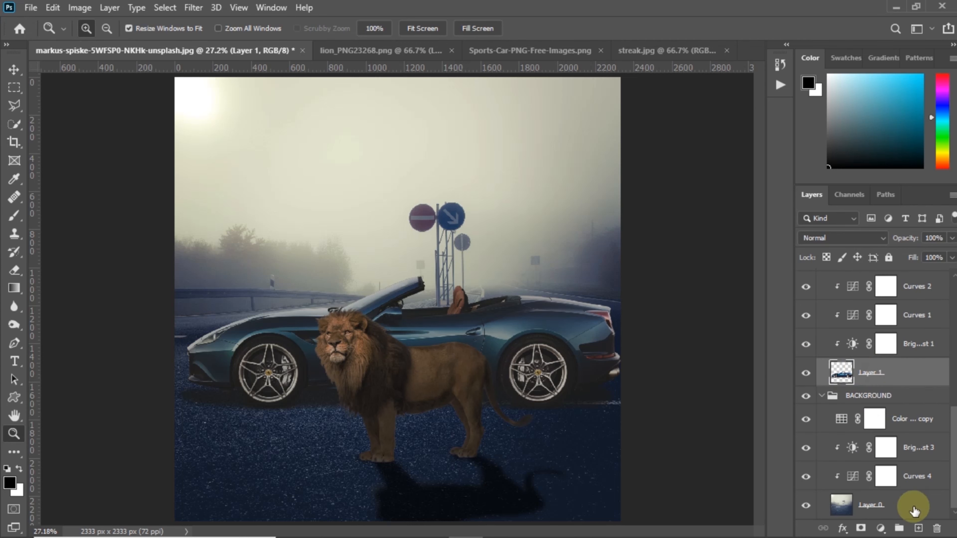
{"action": "left_click", "coordinate": [917, 527]}
{"action": "left_click", "coordinate": [842, 402]}
{"action": "left_click", "coordinate": [841, 401], "text": "ctrl"}
{"action": "key", "text": "g"}
{"action": "left_click_drag", "start_coordinate": [394, 340], "coordinate": [390, 343]}
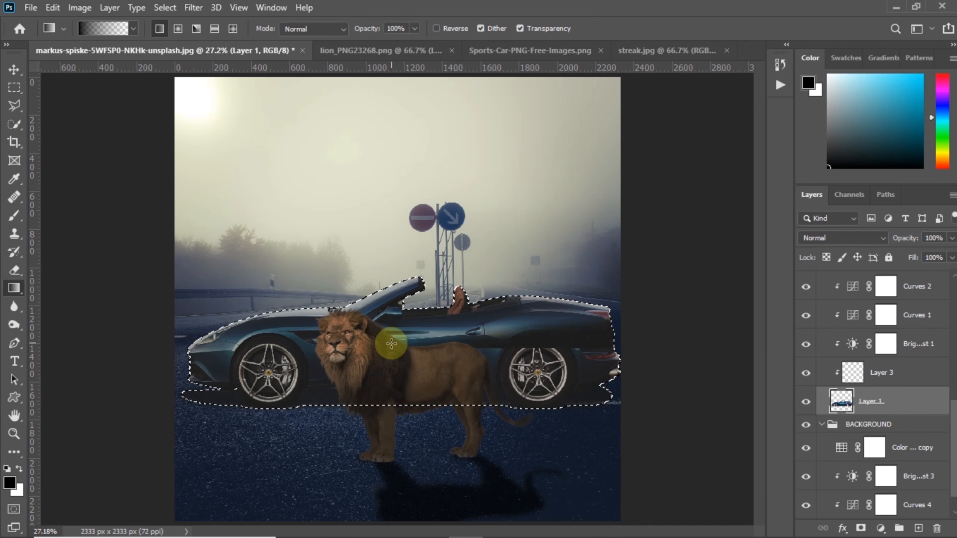
{"action": "key", "text": "ctrl+z"}
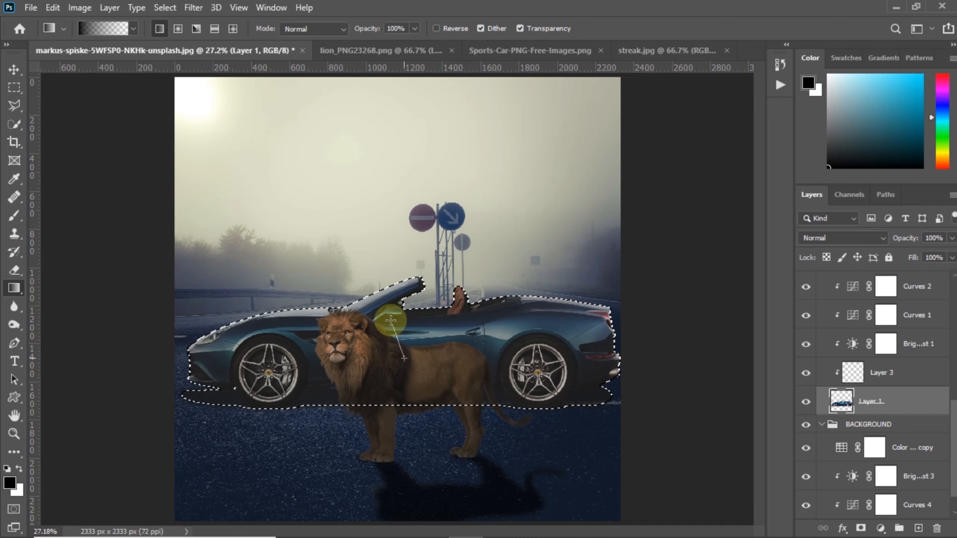
{"action": "key", "text": "ctrl+shift+z"}
{"action": "key", "text": "ctrl+t"}
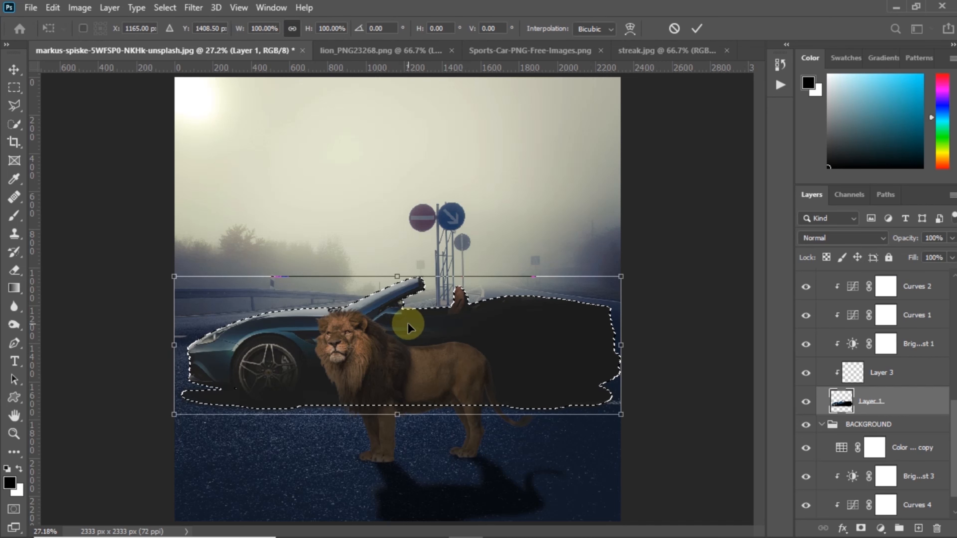
{"action": "left_click", "coordinate": [672, 27]}
{"action": "key", "text": "ctrl+z"}
{"action": "left_click_drag", "start_coordinate": [403, 365], "coordinate": [403, 336]}
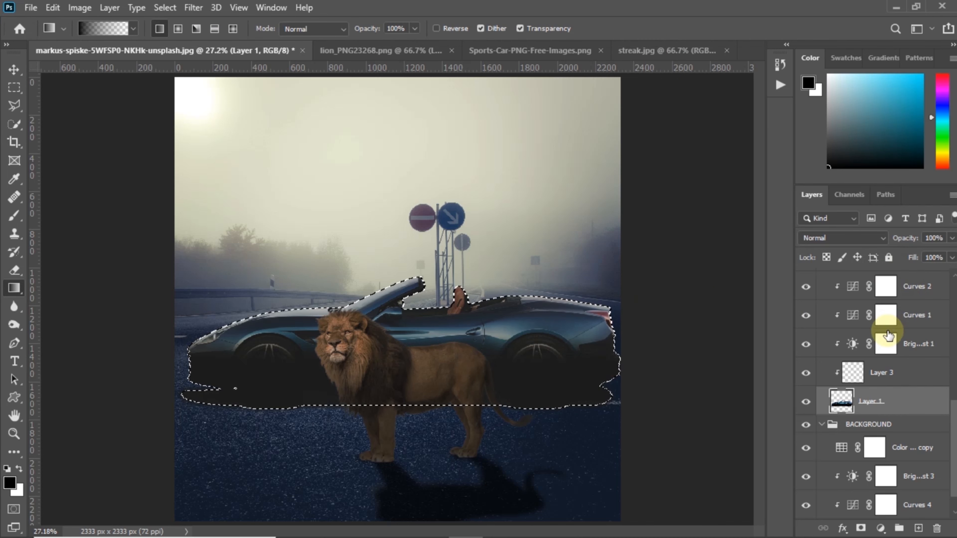
{"action": "key", "text": "ctrl+z"}
- Shade the car's lower part with a black-to-transparent gradient on Layer 3, remove the selection, and set the layer's opacity to 36%
{"action": "left_click", "coordinate": [889, 377]}
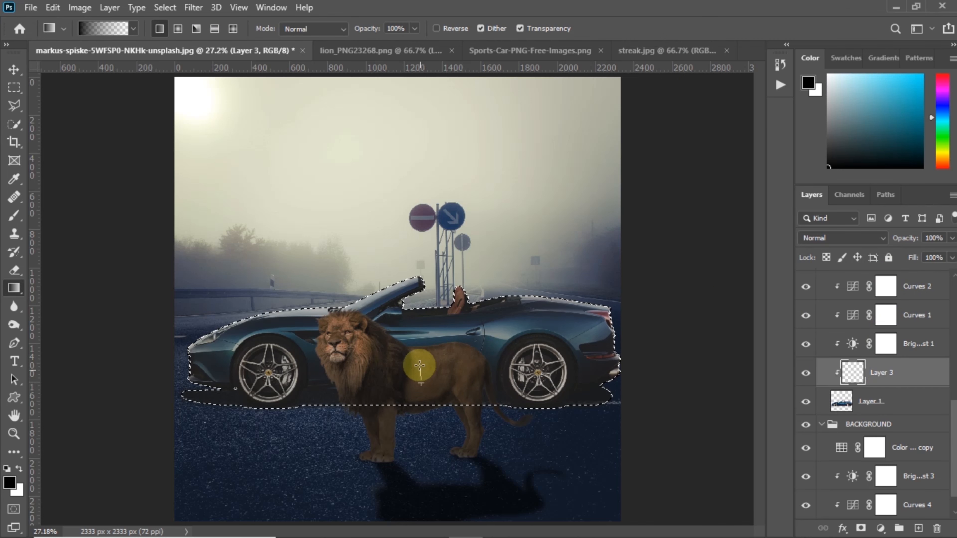
{"action": "left_click_drag", "start_coordinate": [421, 359], "coordinate": [420, 332]}
{"action": "key", "text": "ctrl+z"}
{"action": "key", "text": "ctrl+d"}
{"action": "left_click_drag", "start_coordinate": [892, 238], "coordinate": [859, 237]}
{"action": "key", "text": "z"}
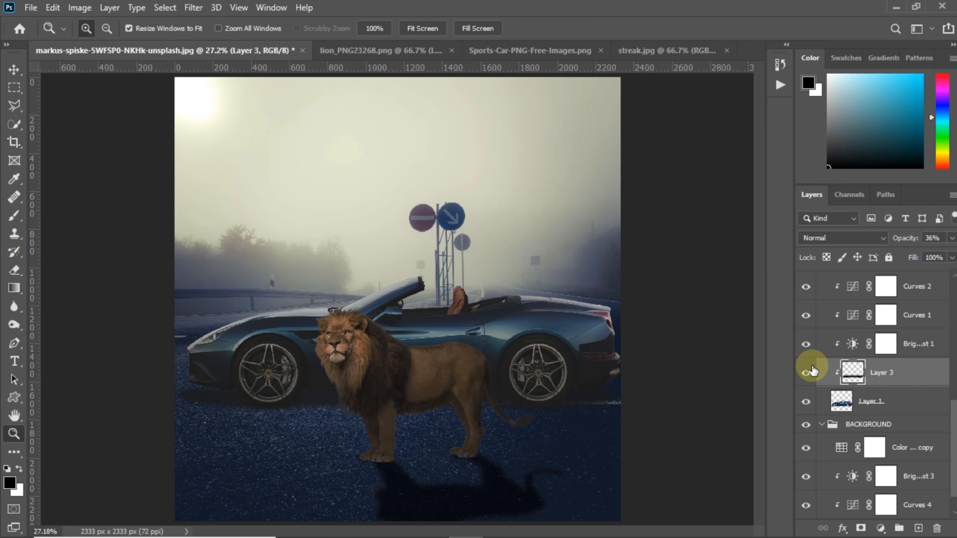
- Set the opacity of the lion's shading layer, Layer 2, to 73%
{"action": "scroll", "coordinate": [848, 373], "scroll_direction": "up", "scroll_amount": 5}
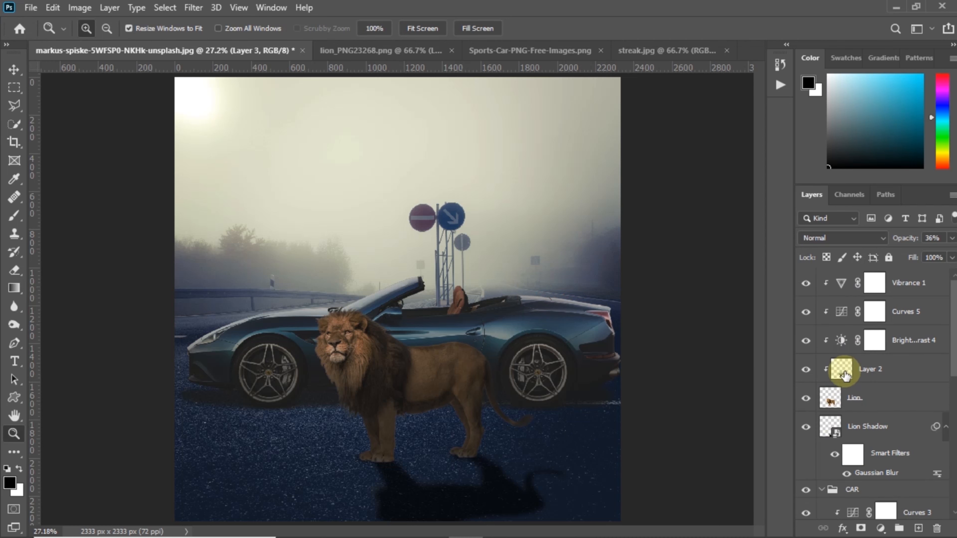
{"action": "left_click", "coordinate": [844, 367]}
{"action": "left_click_drag", "start_coordinate": [907, 237], "coordinate": [927, 240]}
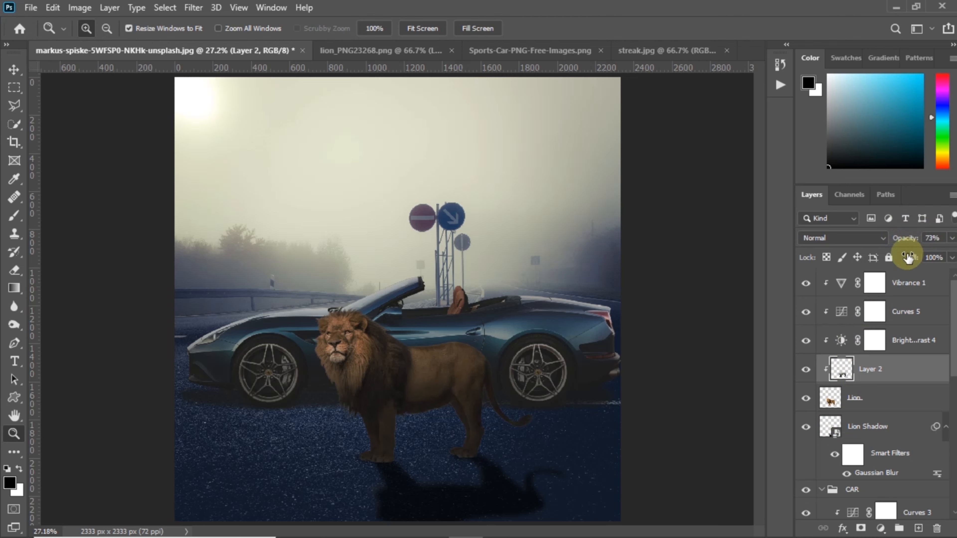
- Fine-tune the shadow point on the lion's Curves 5 adjustment
{"action": "double_click", "coordinate": [840, 311]}
{"action": "left_click", "coordinate": [652, 335]}
{"action": "left_click_drag", "start_coordinate": [654, 339], "coordinate": [655, 334]}
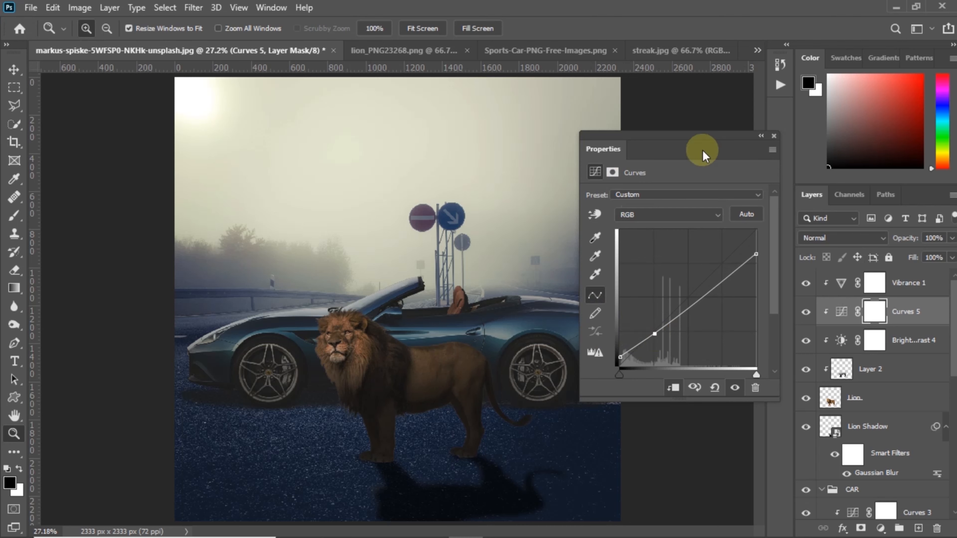
- Add a clipped Hue/Saturation adjustment above Curves 5 with Hue -168, Saturation -34 and Lightness -11, at 24% opacity
{"action": "left_click", "coordinate": [880, 528]}
{"action": "left_click", "coordinate": [883, 392]}
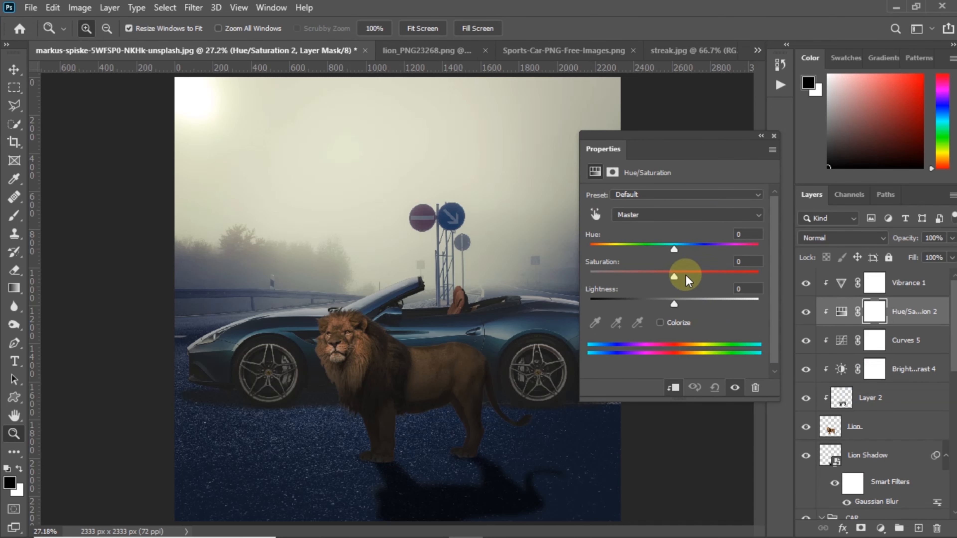
{"action": "left_click_drag", "start_coordinate": [668, 277], "coordinate": [669, 276]}
{"action": "left_click_drag", "start_coordinate": [674, 249], "coordinate": [593, 251]}
{"action": "left_click_drag", "start_coordinate": [651, 277], "coordinate": [645, 276]}
{"action": "left_click_drag", "start_coordinate": [593, 249], "coordinate": [594, 249]}
{"action": "left_click_drag", "start_coordinate": [668, 300], "coordinate": [665, 301]}
{"action": "left_click_drag", "start_coordinate": [902, 238], "coordinate": [786, 237]}
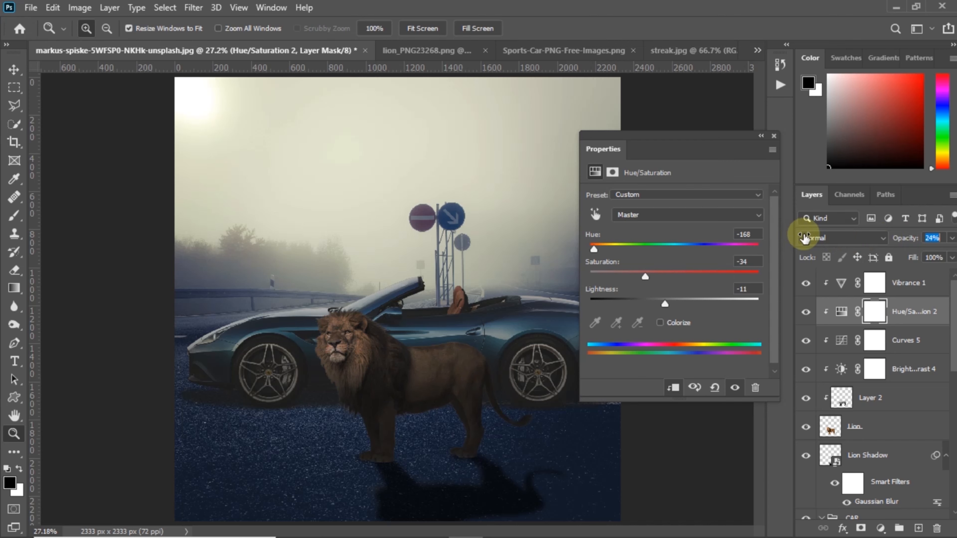
{"action": "left_click", "coordinate": [774, 136]}
- Reduce the opacity of the lion's shading layer, Layer 2, to 35%
{"action": "scroll", "coordinate": [847, 398], "scroll_direction": "down", "scroll_amount": 10}
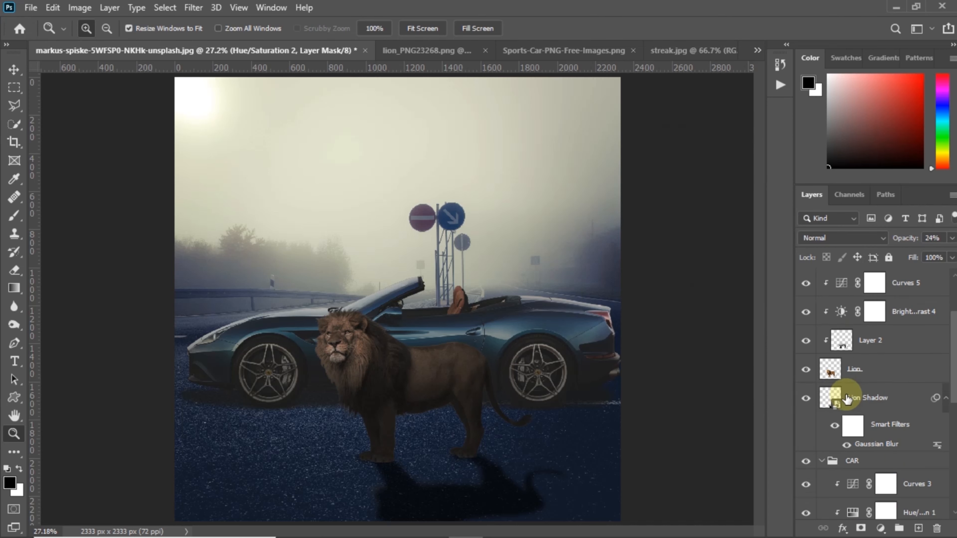
{"action": "scroll", "coordinate": [847, 399], "scroll_direction": "up", "scroll_amount": 6}
{"action": "left_click", "coordinate": [893, 314]}
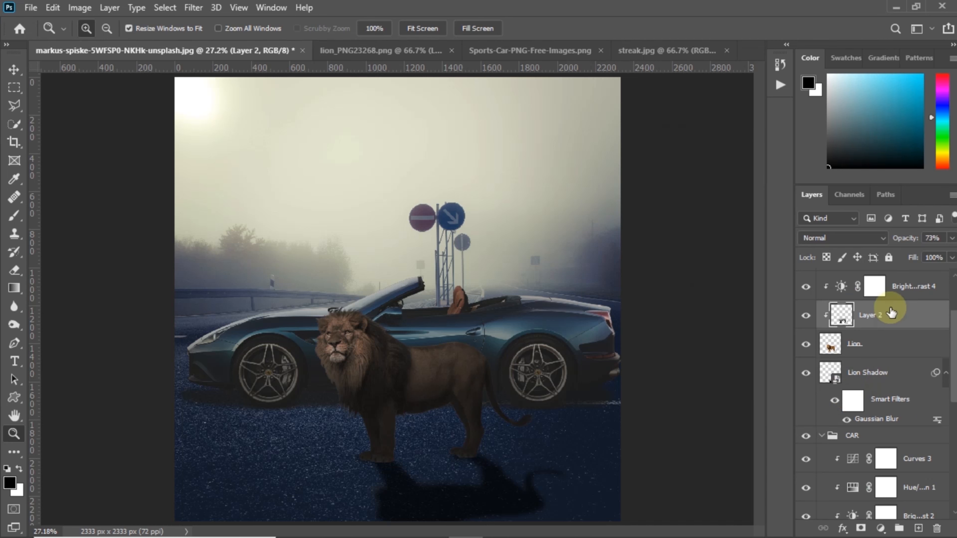
{"action": "left_click_drag", "start_coordinate": [906, 238], "coordinate": [882, 237]}
- Set the Lion Shadow layer's opacity to 60%
{"action": "scroll", "coordinate": [861, 367], "scroll_direction": "down", "scroll_amount": 3}
{"action": "scroll", "coordinate": [865, 369], "scroll_direction": "up", "scroll_amount": 3}
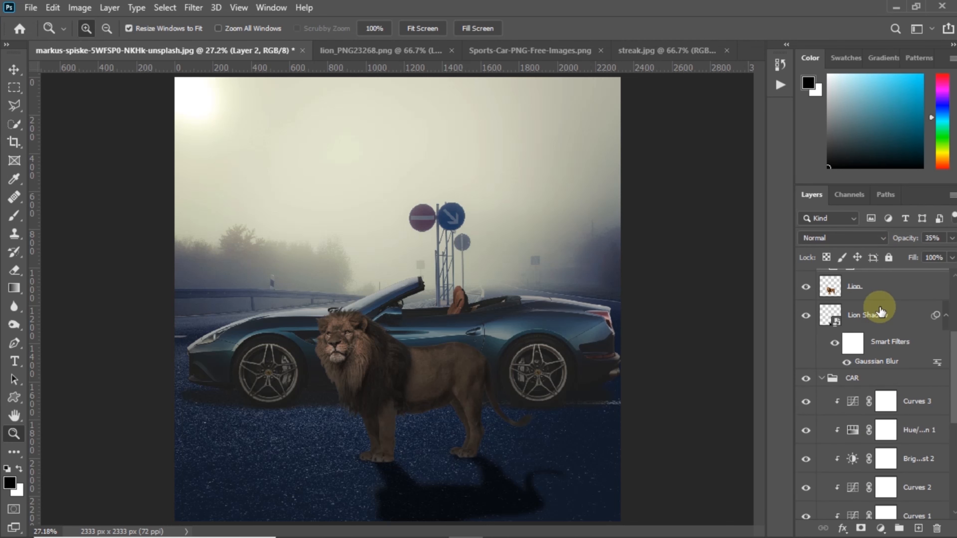
{"action": "left_click", "coordinate": [876, 313]}
{"action": "left_click_drag", "start_coordinate": [911, 238], "coordinate": [890, 243]}
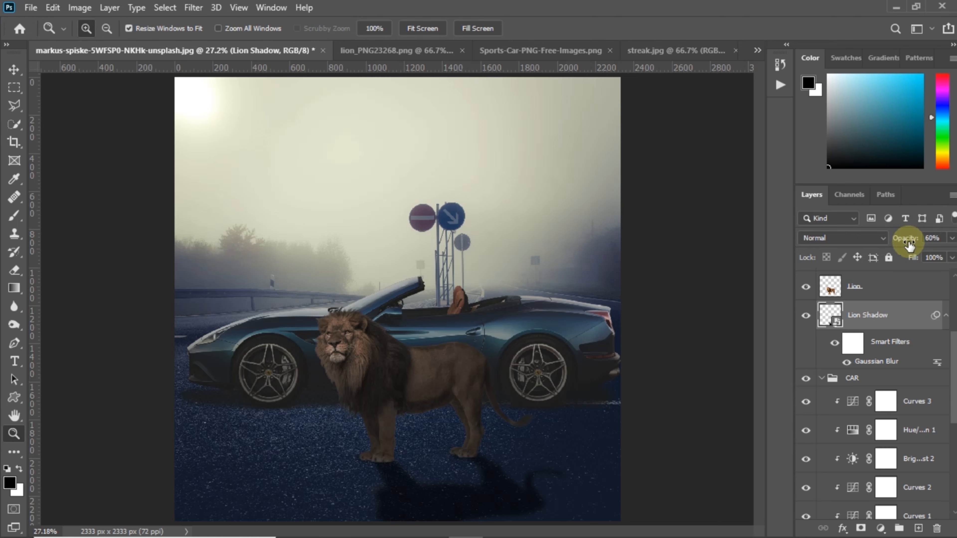
- Adjust the black point of the background's Curves 4, compare it on and off, and set that layer's opacity to 40%
{"action": "scroll", "coordinate": [841, 416], "scroll_direction": "down", "scroll_amount": 5}
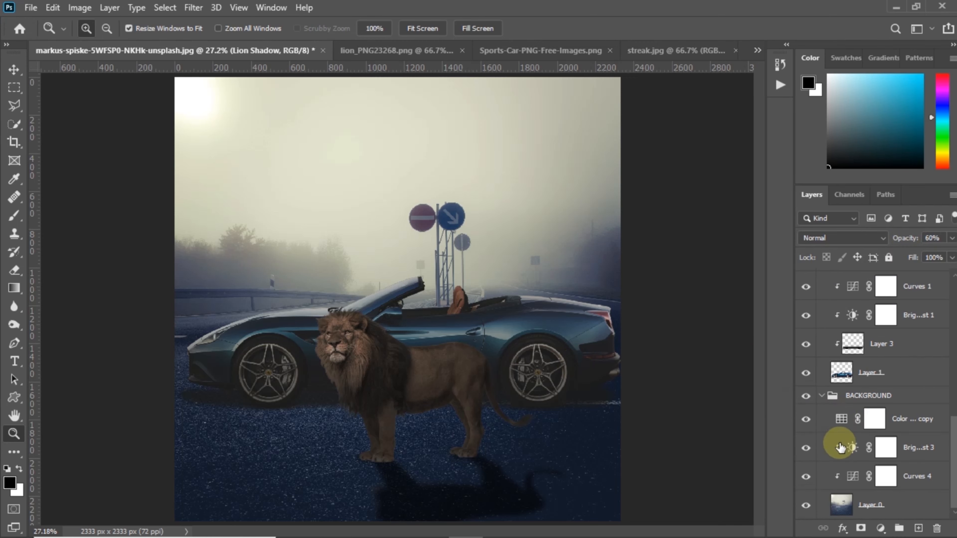
{"action": "double_click", "coordinate": [852, 476]}
{"action": "mouse_move", "coordinate": [616, 369]}
{"action": "left_mouse_down"}
{"action": "mouse_move", "coordinate": [634, 366]}
{"action": "mouse_move", "coordinate": [617, 348]}
{"action": "mouse_move", "coordinate": [631, 372]}
{"action": "left_mouse_up"}
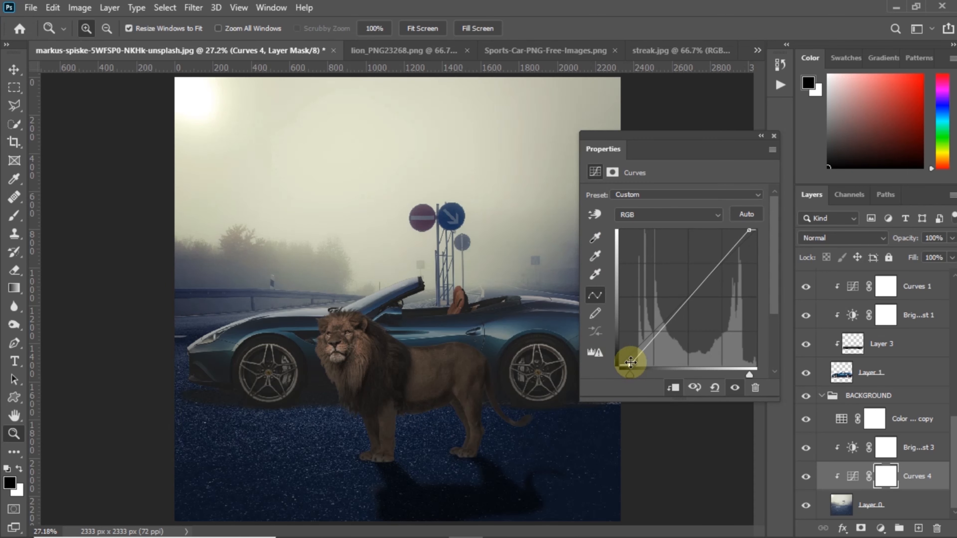
{"action": "left_click", "coordinate": [774, 136]}
{"action": "left_click", "coordinate": [807, 477]}
{"action": "left_click", "coordinate": [807, 476]}
{"action": "left_click", "coordinate": [808, 476]}
{"action": "left_click_drag", "start_coordinate": [890, 235], "coordinate": [910, 243]}
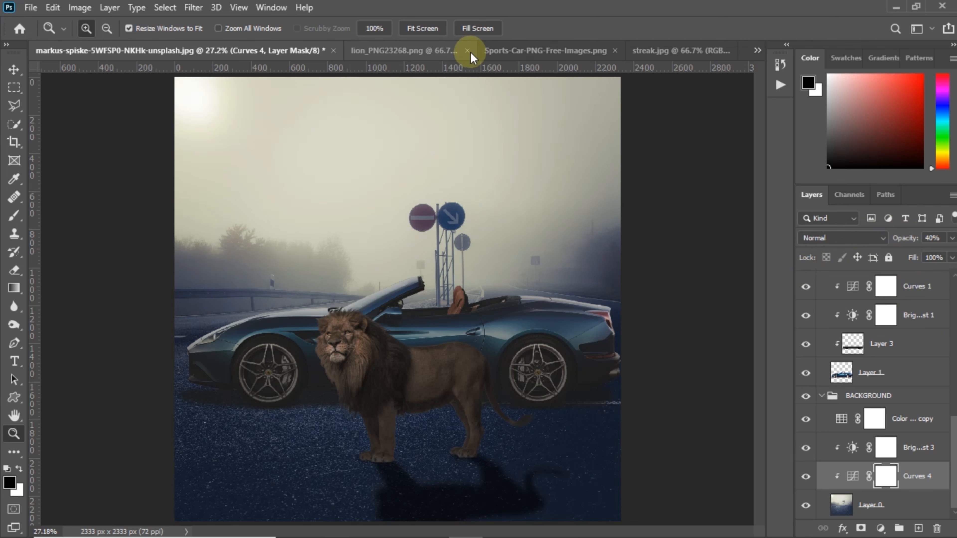
- Reduce the lion's Vibrance 1 adjustment layer to 31% opacity and compare it on and off
{"action": "scroll", "coordinate": [912, 422], "scroll_direction": "up", "scroll_amount": 5}
{"action": "scroll", "coordinate": [906, 424], "scroll_direction": "up", "scroll_amount": 5}
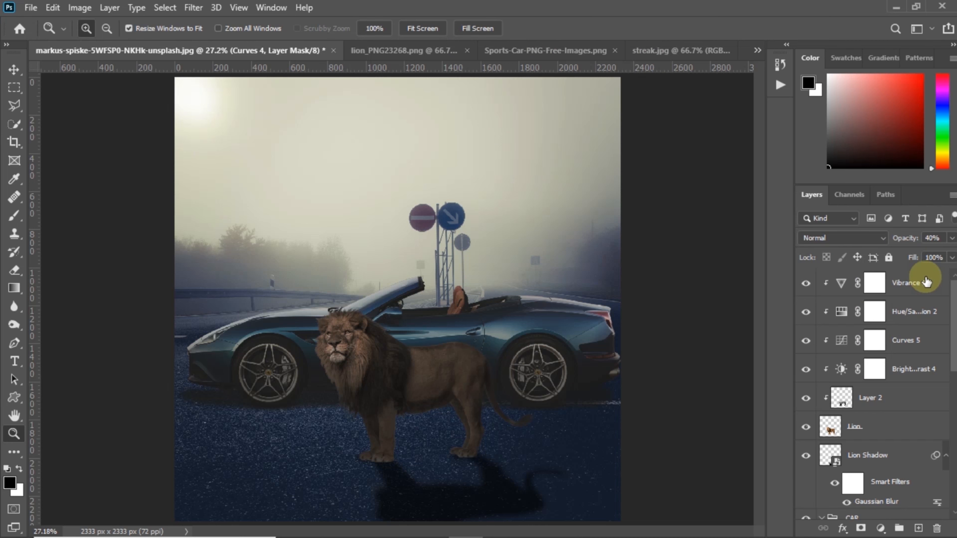
{"action": "left_click", "coordinate": [914, 312]}
{"action": "left_click", "coordinate": [900, 281]}
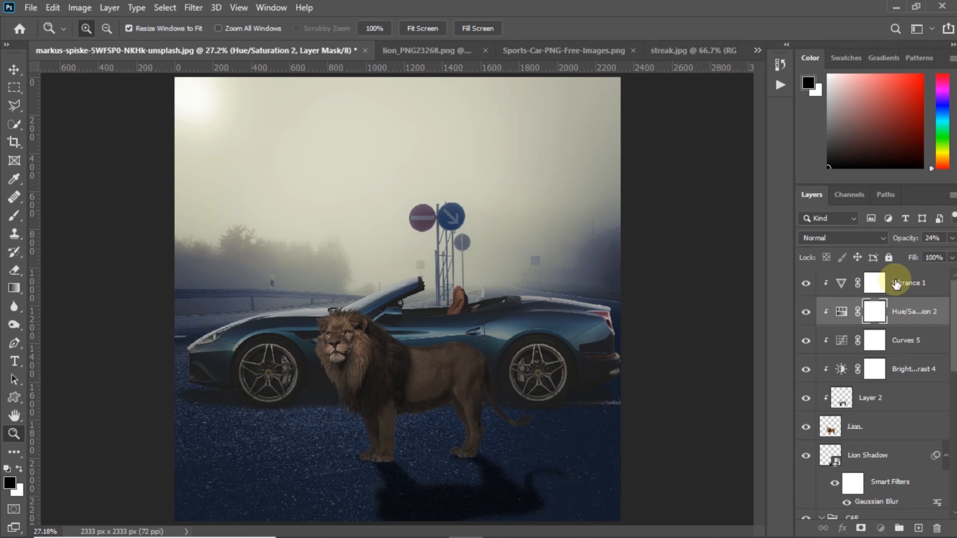
{"action": "left_click_drag", "start_coordinate": [899, 237], "coordinate": [804, 242]}
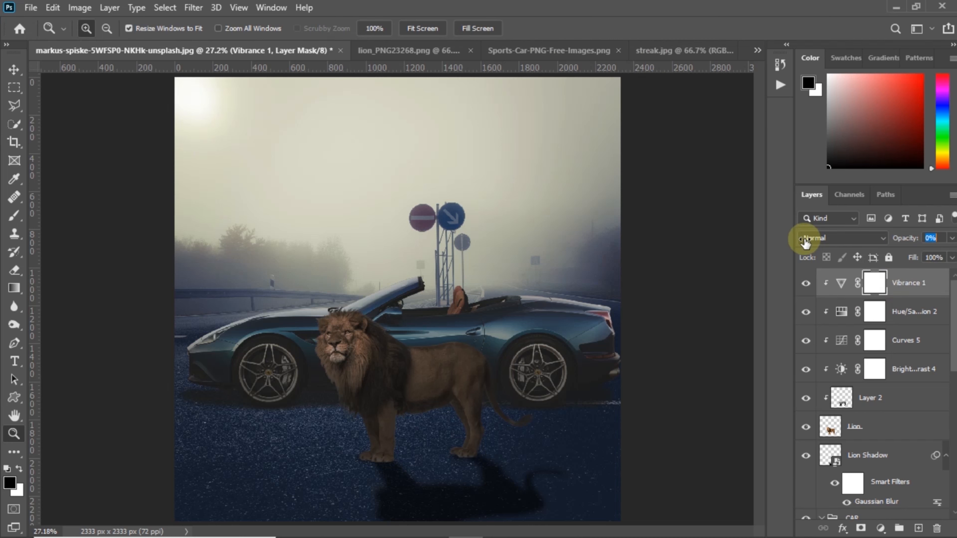
{"action": "left_click", "coordinate": [805, 284]}
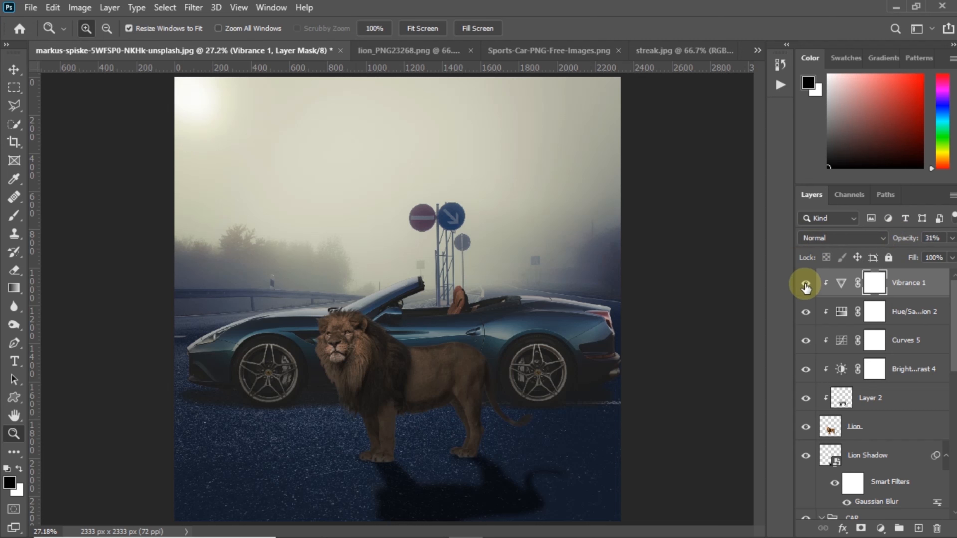
{"action": "left_click", "coordinate": [805, 285]}
- Compare the lion's Hue/Saturation 2 layer on and off and set its opacity to 20%
{"action": "left_click", "coordinate": [806, 312]}
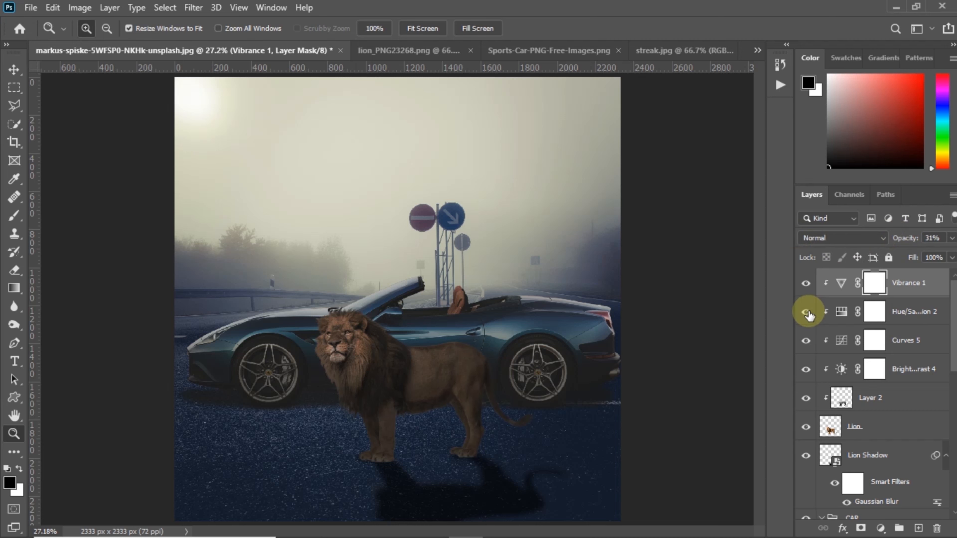
{"action": "left_click", "coordinate": [908, 312]}
{"action": "left_click_drag", "start_coordinate": [900, 239], "coordinate": [851, 240]}
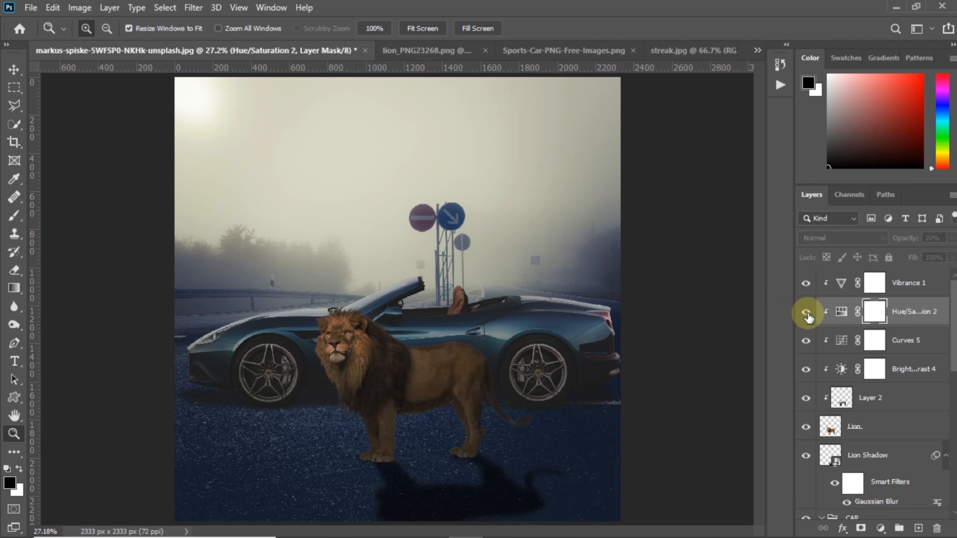
- Compare the lion's Curves 5 adjustment on and off and set its opacity to 70%
{"action": "left_click", "coordinate": [805, 341]}
{"action": "left_click", "coordinate": [805, 341]}
{"action": "left_click", "coordinate": [805, 342]}
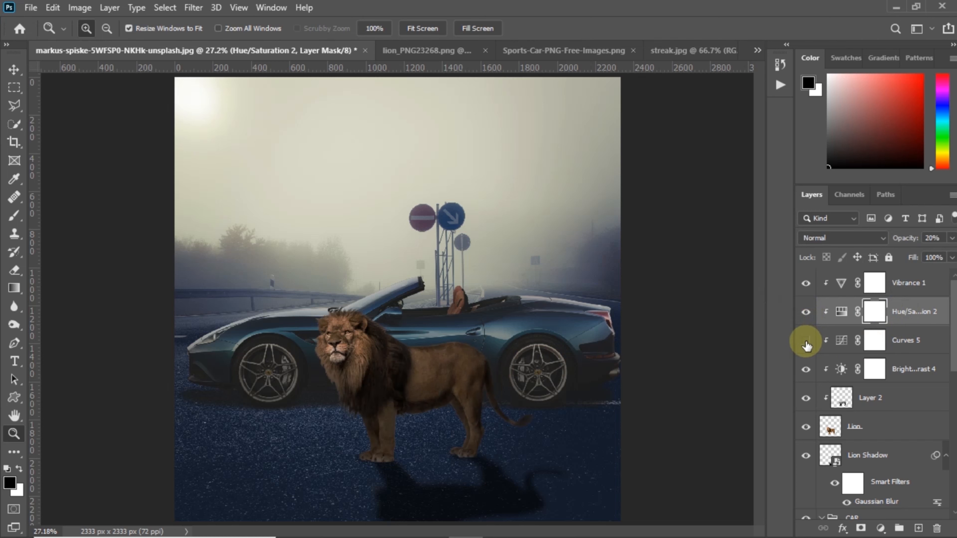
{"action": "left_click", "coordinate": [805, 341]}
{"action": "left_click", "coordinate": [866, 341]}
{"action": "left_click_drag", "start_coordinate": [905, 239], "coordinate": [810, 234]}
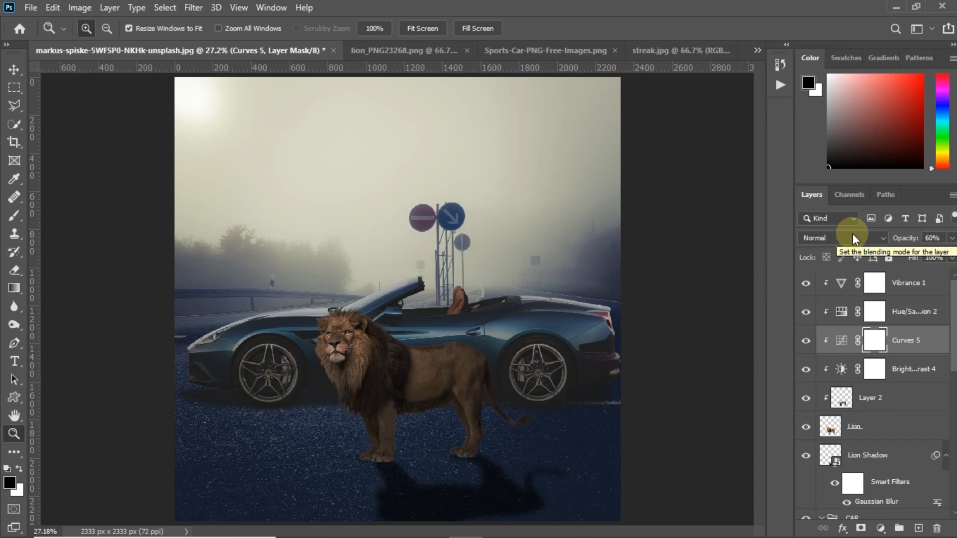
{"action": "key", "text": "7"}
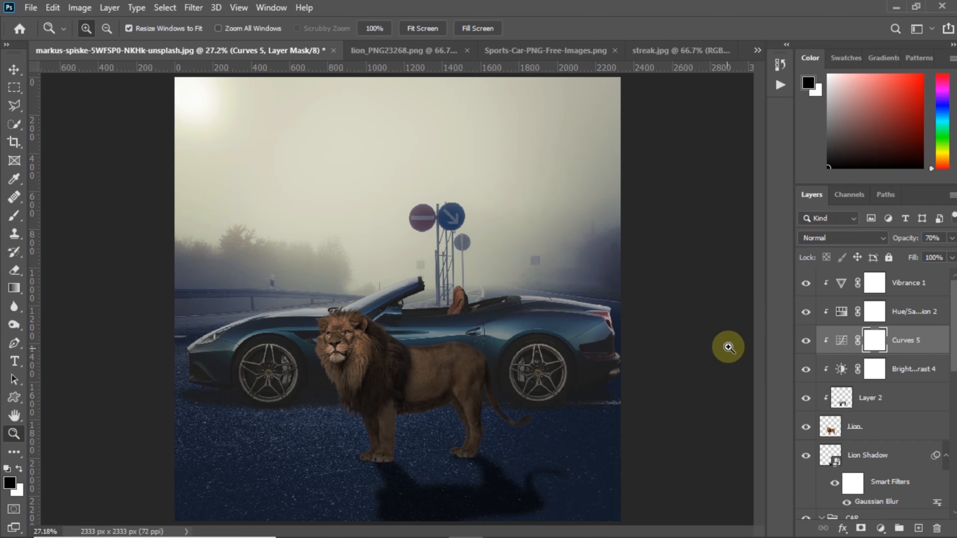
- Unlock the streak.jpg background, bring the image into the road composite and place its layer beneath Lion Shadow
{"action": "left_click", "coordinate": [639, 49]}
{"action": "key", "text": "v"}
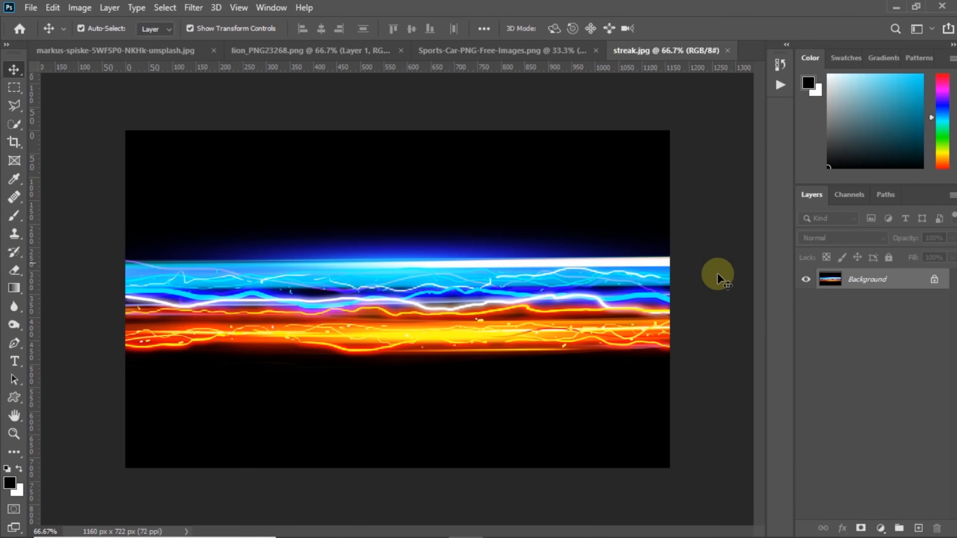
{"action": "left_click", "coordinate": [934, 279]}
{"action": "mouse_move", "coordinate": [420, 200]}
{"action": "left_mouse_down"}
{"action": "mouse_move", "coordinate": [118, 53]}
{"action": "mouse_move", "coordinate": [447, 243]}
{"action": "mouse_move", "coordinate": [435, 268]}
{"action": "left_mouse_up"}
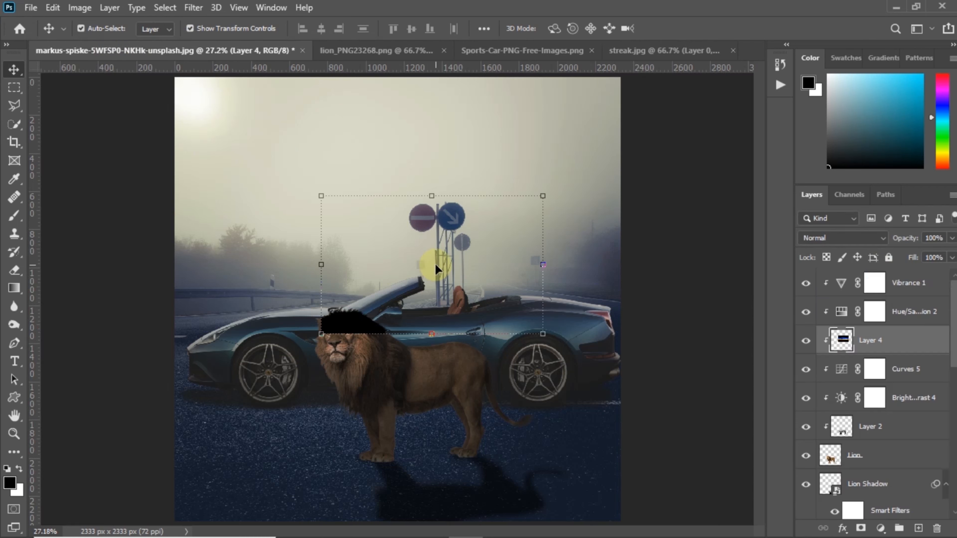
{"action": "mouse_move", "coordinate": [896, 350]}
{"action": "left_mouse_down"}
{"action": "mouse_move", "coordinate": [905, 416]}
{"action": "mouse_move", "coordinate": [899, 490]}
{"action": "mouse_move", "coordinate": [883, 505]}
{"action": "left_mouse_up"}
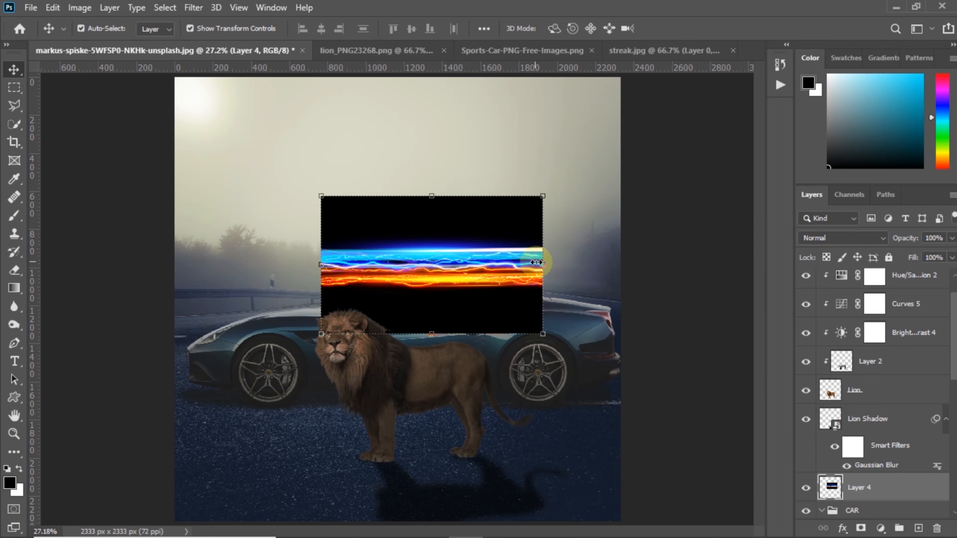
- Enlarge the light streak image to 231.65% so it spans beyond both sides of the canvas
{"action": "left_click_drag", "start_coordinate": [542, 264], "coordinate": [651, 268]}
{"action": "left_click_drag", "start_coordinate": [320, 264], "coordinate": [153, 264]}
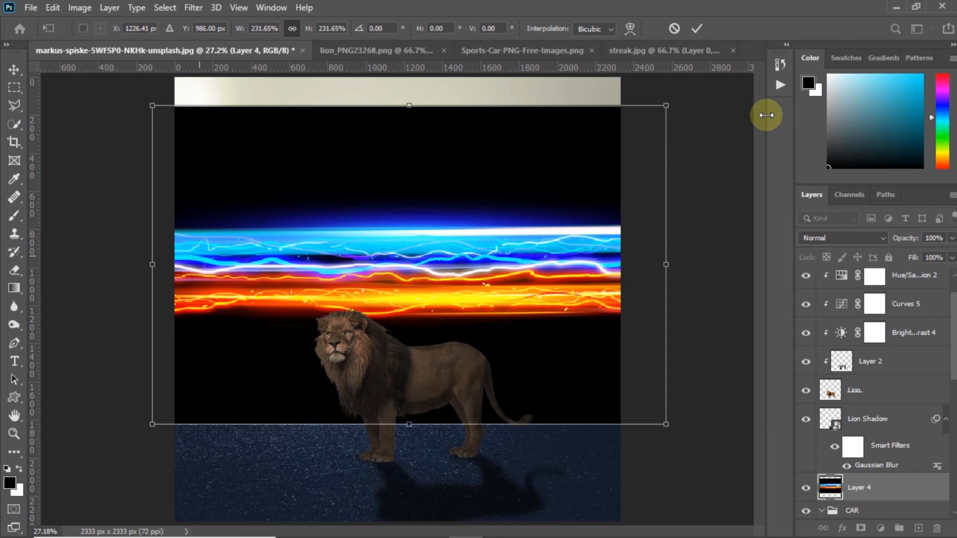
{"action": "left_click", "coordinate": [696, 28]}
- Set the streak layer to Screen, move it between the car and the BACKGROUND group, and position the streaks behind the car
{"action": "left_click", "coordinate": [881, 237]}
{"action": "left_click", "coordinate": [854, 305]}
{"action": "mouse_move", "coordinate": [564, 297]}
{"action": "left_mouse_down"}
{"action": "mouse_move", "coordinate": [558, 317]}
{"action": "mouse_move", "coordinate": [592, 332]}
{"action": "left_mouse_up"}
{"action": "scroll", "coordinate": [876, 450], "scroll_direction": "down", "scroll_amount": 4}
{"action": "mouse_move", "coordinate": [879, 346]}
{"action": "left_mouse_down"}
{"action": "mouse_move", "coordinate": [866, 320]}
{"action": "mouse_move", "coordinate": [874, 315]}
{"action": "mouse_move", "coordinate": [863, 490]}
{"action": "mouse_move", "coordinate": [886, 421]}
{"action": "mouse_move", "coordinate": [894, 422]}
{"action": "left_mouse_up"}
{"action": "mouse_move", "coordinate": [449, 298]}
{"action": "left_mouse_down"}
{"action": "mouse_move", "coordinate": [483, 265]}
{"action": "mouse_move", "coordinate": [477, 302]}
{"action": "mouse_move", "coordinate": [482, 273]}
{"action": "left_mouse_up"}
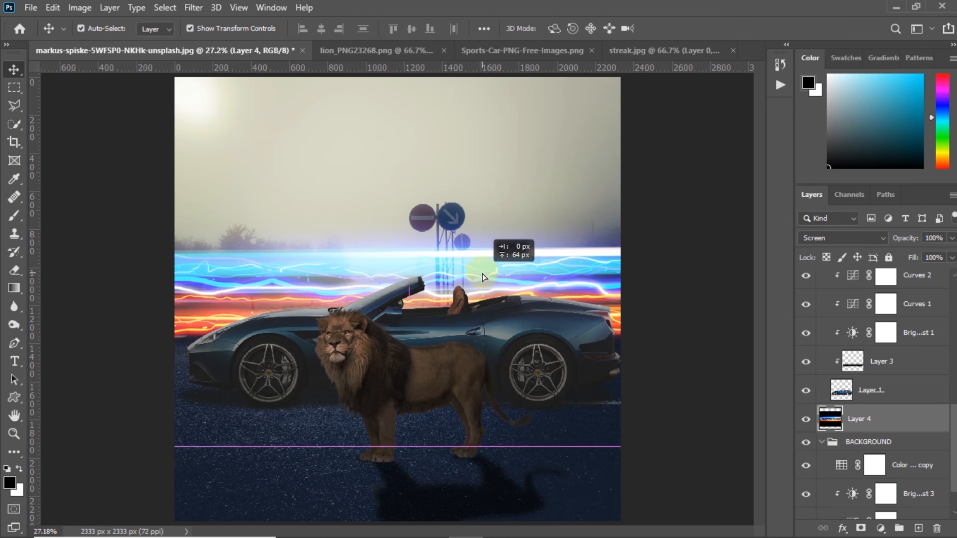
- Scale the streak layer to 86.94% so its edges match the canvas width
{"action": "key", "text": "z"}
{"action": "key", "text": "ctrl+t"}
{"action": "left_click_drag", "start_coordinate": [662, 284], "coordinate": [621, 286]}
{"action": "mouse_move", "coordinate": [152, 286]}
{"action": "left_mouse_down"}
{"action": "mouse_move", "coordinate": [186, 287]}
{"action": "mouse_move", "coordinate": [175, 287]}
{"action": "left_mouse_up"}
{"action": "left_click", "coordinate": [696, 28]}
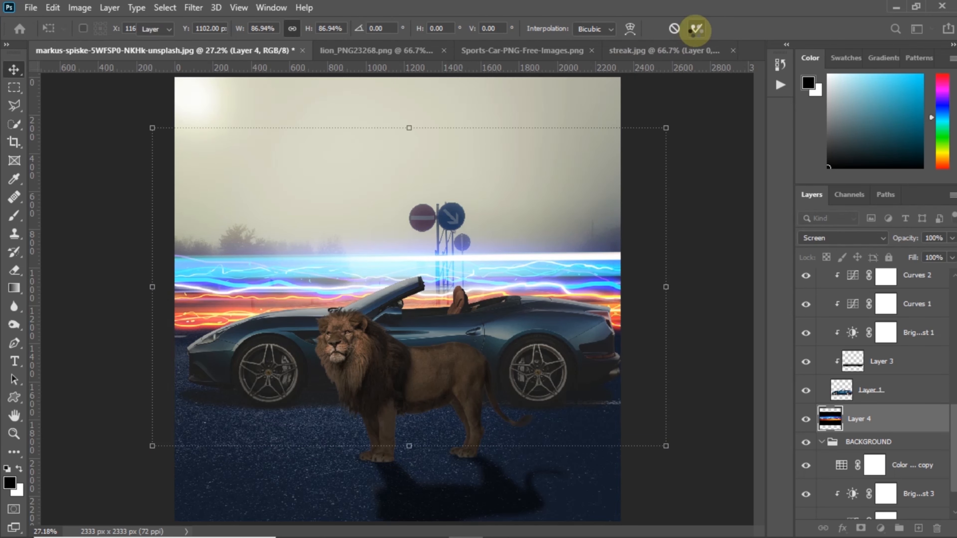
{"action": "left_click_drag", "start_coordinate": [514, 281], "coordinate": [514, 282]}
{"action": "key", "text": "z"}
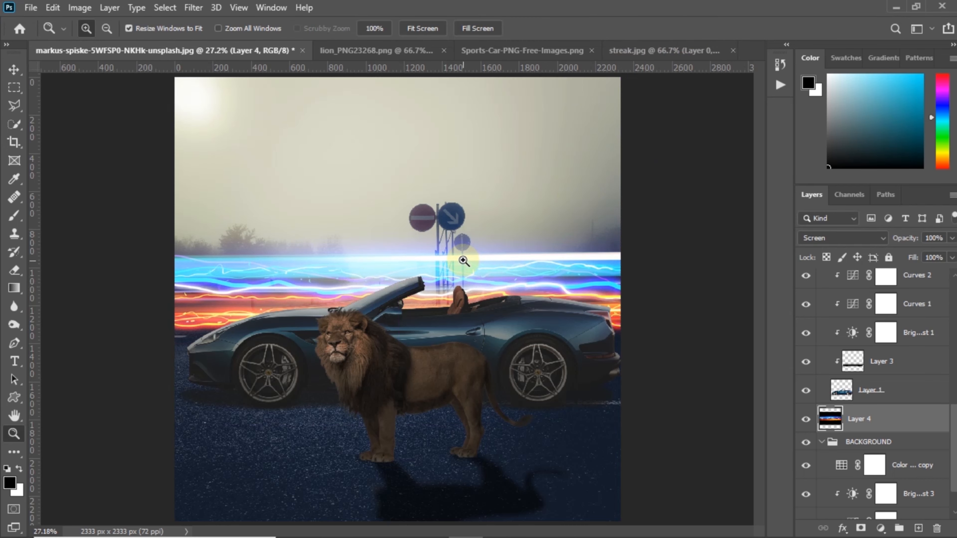
- Convert the streak layer for smart filters
{"action": "right_click", "coordinate": [463, 260]}
{"action": "key", "text": "Escape"}
{"action": "left_click", "coordinate": [193, 7]}
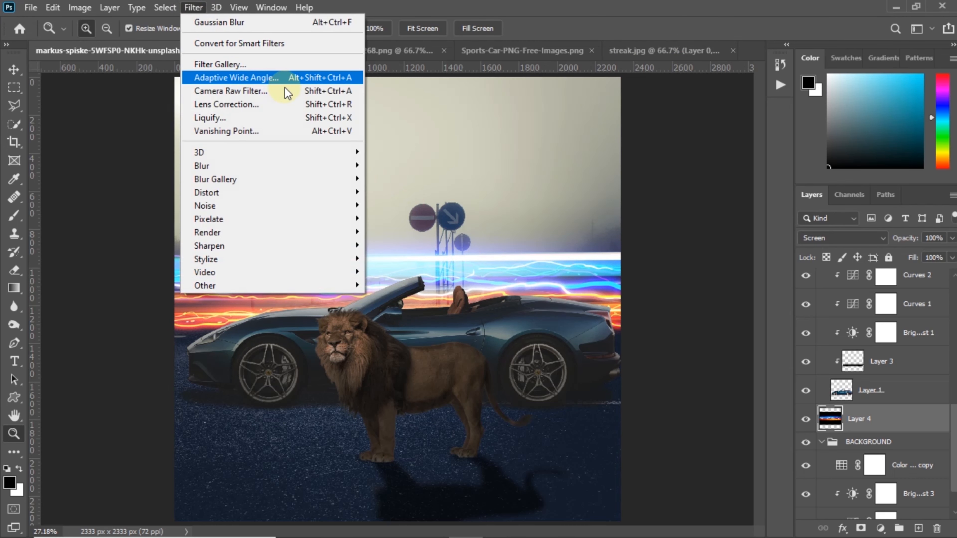
{"action": "left_click", "coordinate": [297, 48]}
- Apply a Motion Blur to the streak layer with an angle of 0° and a distance of 718 pixels
{"action": "left_click", "coordinate": [193, 8]}
{"action": "mouse_move", "coordinate": [343, 163]}
{"action": "left_click", "coordinate": [407, 246]}
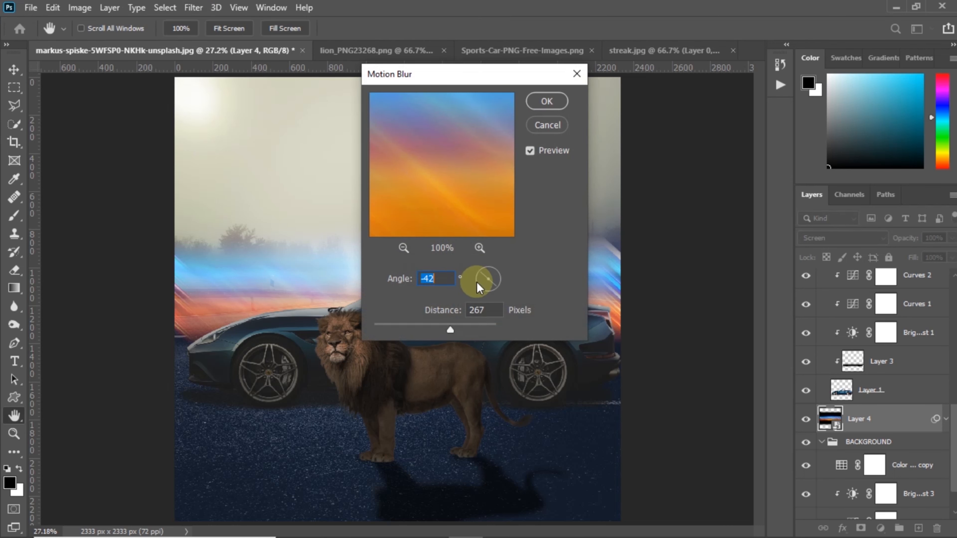
{"action": "type", "text": "0"}
{"action": "left_click_drag", "start_coordinate": [450, 329], "coordinate": [467, 330]}
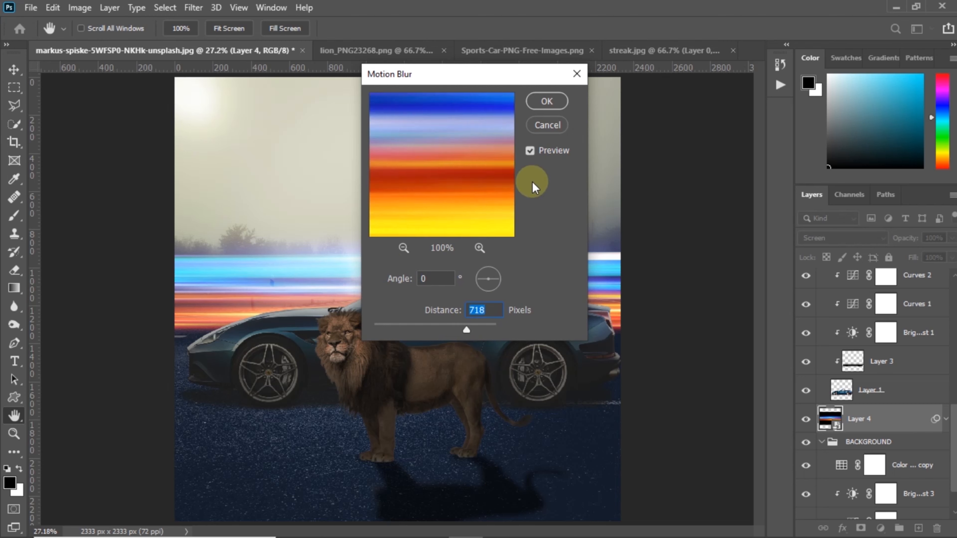
{"action": "key", "text": "Return"}
{"action": "key", "text": "z"}
{"action": "left_click_drag", "start_coordinate": [548, 286], "coordinate": [549, 286], "text": "ctrl"}
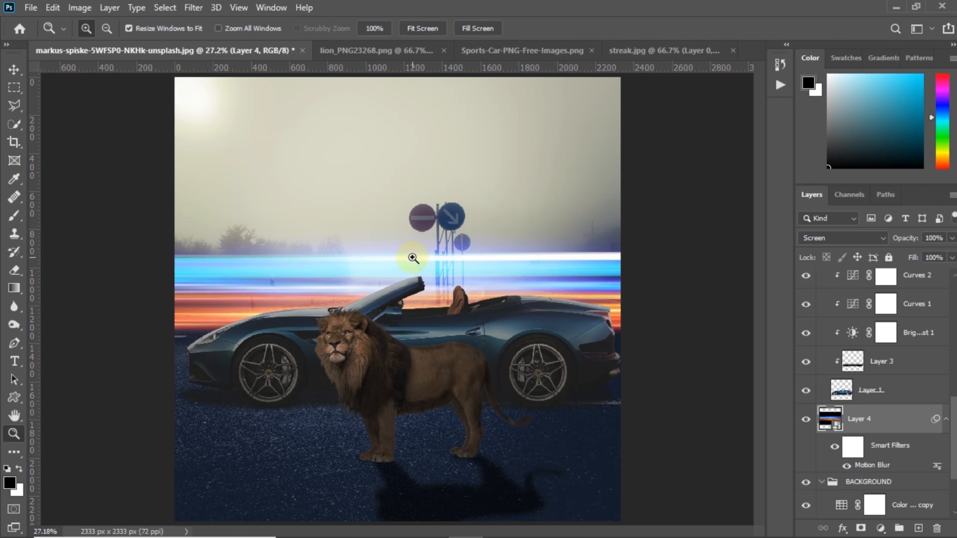
- Load the car's outline as a selection and add a new clipped layer directly above the car layer
{"action": "scroll", "coordinate": [811, 395], "scroll_direction": "up", "scroll_amount": 5}
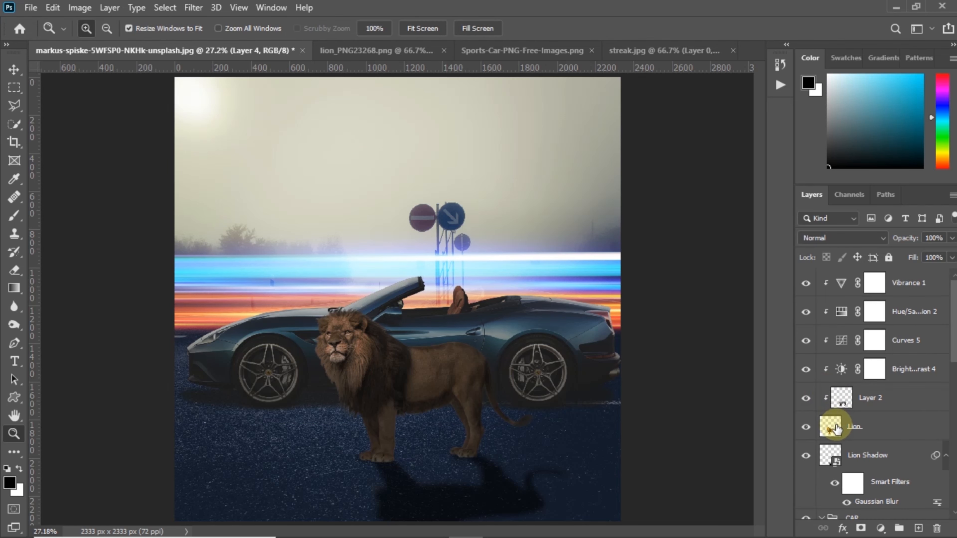
{"action": "left_click", "coordinate": [835, 429]}
{"action": "scroll", "coordinate": [847, 433], "scroll_direction": "down", "scroll_amount": 5}
{"action": "left_click", "coordinate": [841, 399]}
{"action": "left_click", "coordinate": [841, 398], "text": "ctrl"}
{"action": "left_click", "coordinate": [917, 529]}
- Choose the Brush tool and adjust its tip for painting reflected light on the car's front
{"action": "left_click", "coordinate": [197, 319]}
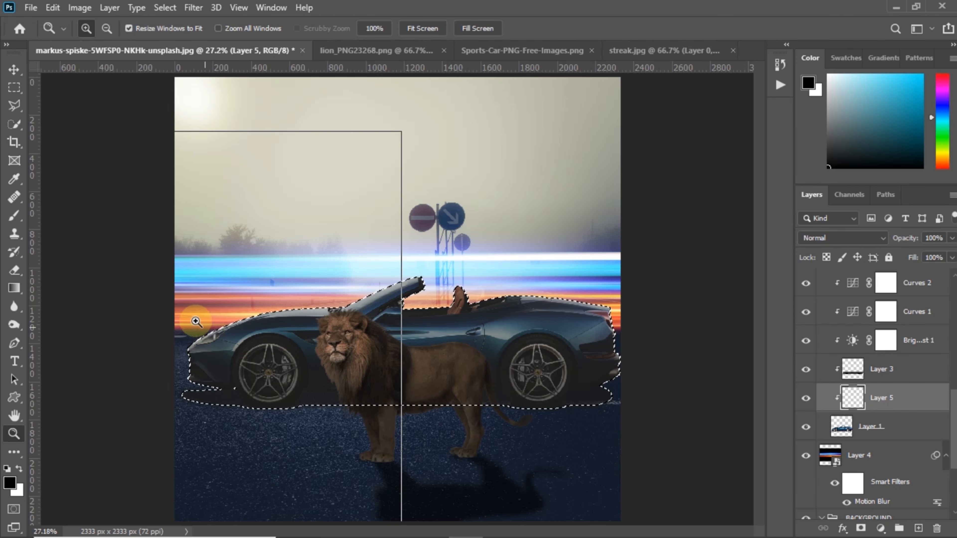
{"action": "left_click", "coordinate": [197, 309]}
{"action": "key", "text": "b"}
{"action": "mouse_move", "coordinate": [220, 299]}
{"action": "left_mouse_down"}
{"action": "mouse_move", "coordinate": [180, 305]}
{"action": "mouse_move", "coordinate": [108, 355]}
{"action": "mouse_move", "coordinate": [333, 198]}
{"action": "left_mouse_up"}
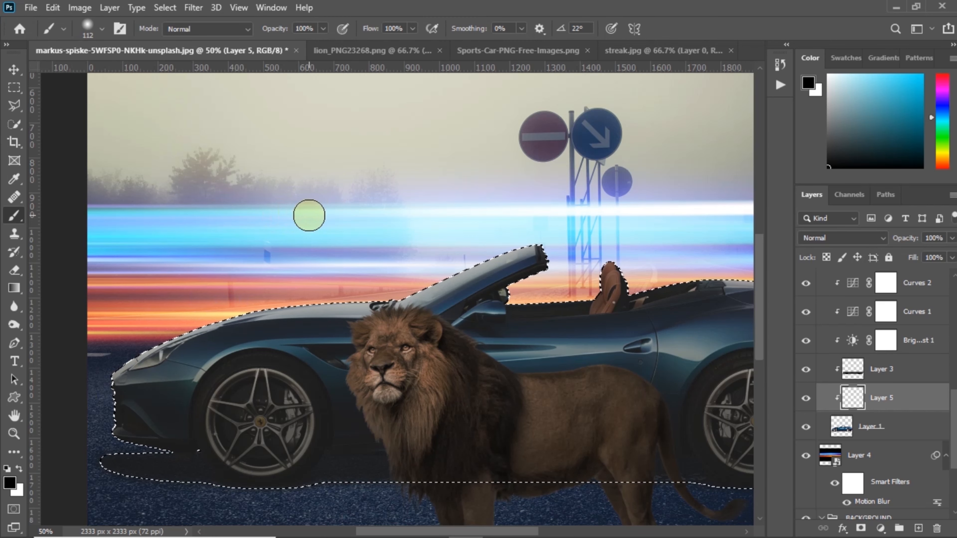
{"action": "right_click", "coordinate": [309, 215]}
{"action": "left_click_drag", "start_coordinate": [391, 282], "coordinate": [356, 278]}
{"action": "left_click", "coordinate": [231, 290]}
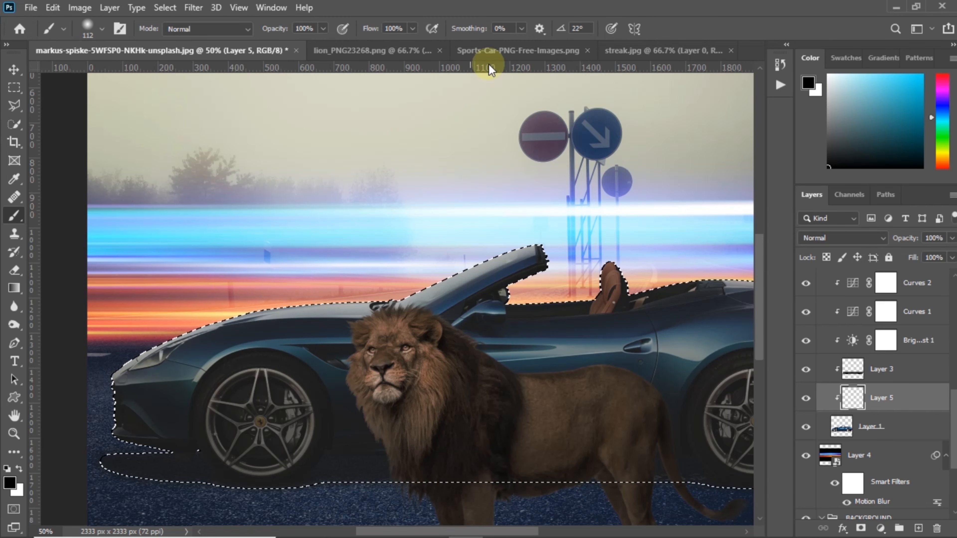
- Sample the bright blue from streak.jpg and return to the composite to brush along the car's front edge
{"action": "left_click", "coordinate": [627, 53]}
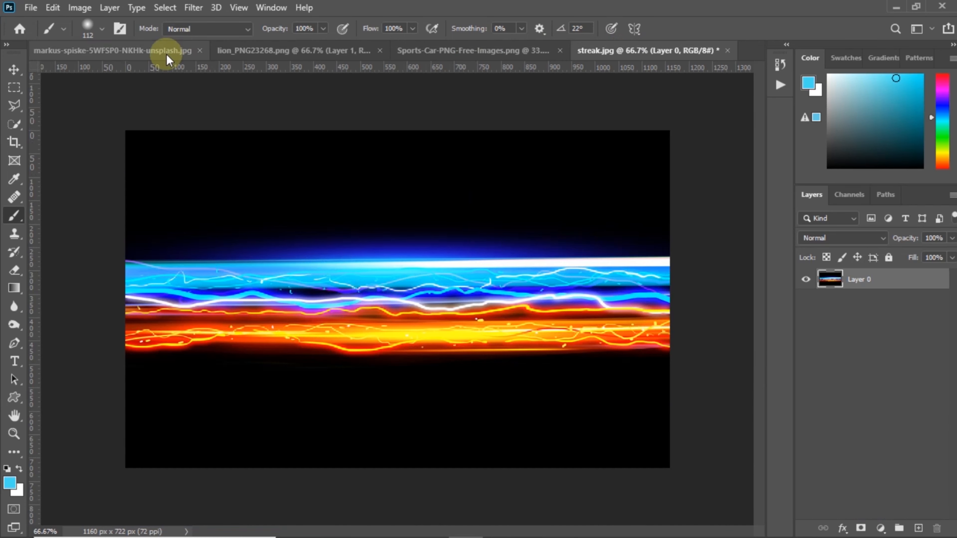
{"action": "left_click", "coordinate": [161, 51]}
{"action": "mouse_move", "coordinate": [71, 356]}
{"action": "left_mouse_down"}
{"action": "mouse_move", "coordinate": [206, 304]}
{"action": "mouse_move", "coordinate": [178, 305]}
{"action": "left_mouse_up"}
- Sample orange and coral from the streaks and paint them along the car's nose and hood edge, lowering the flow to 1%
{"action": "left_click_drag", "start_coordinate": [62, 352], "coordinate": [97, 309]}
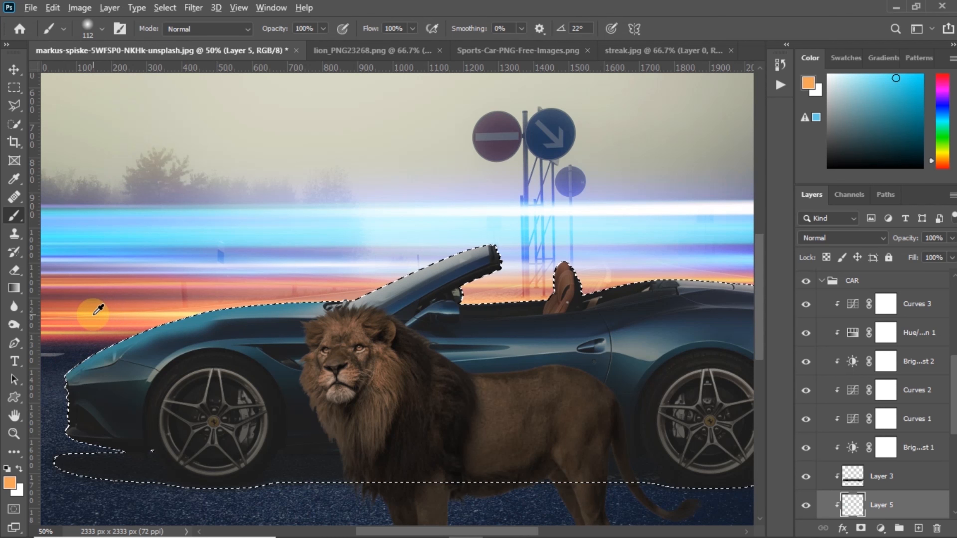
{"action": "left_click_drag", "start_coordinate": [62, 381], "coordinate": [79, 365]}
{"action": "left_click_drag", "start_coordinate": [365, 25], "coordinate": [251, 42]}
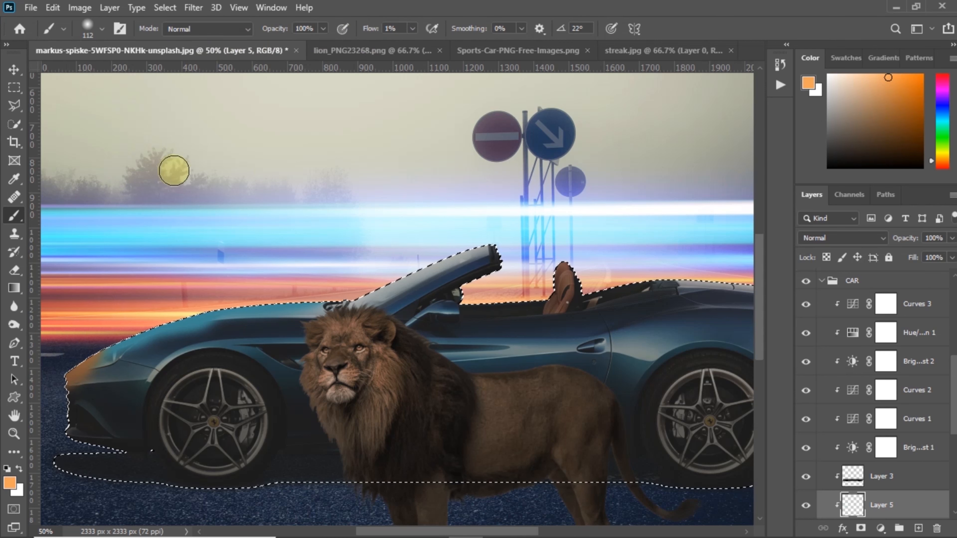
{"action": "left_click_drag", "start_coordinate": [94, 366], "coordinate": [123, 343]}
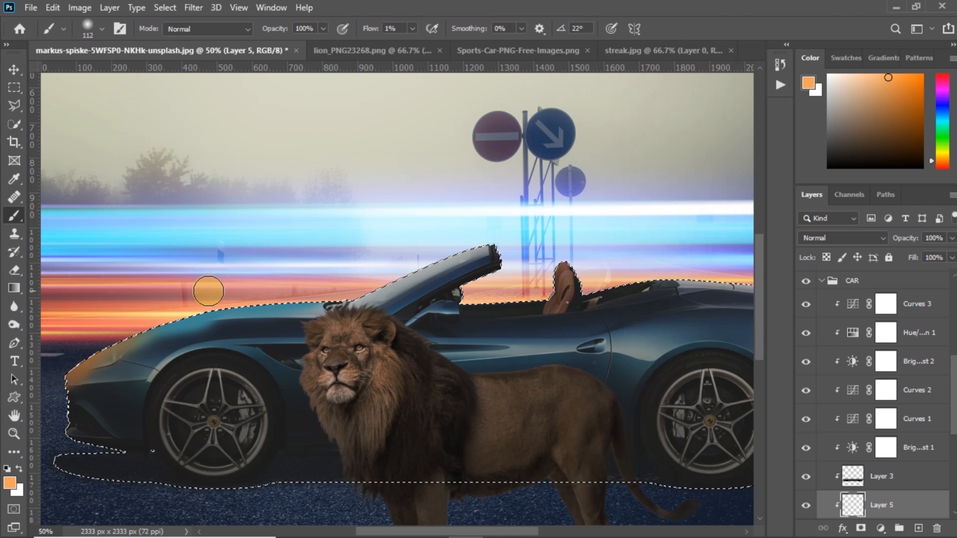
{"action": "left_click", "coordinate": [106, 318], "text": "alt"}
{"action": "mouse_move", "coordinate": [205, 324]}
{"action": "left_mouse_down"}
{"action": "mouse_move", "coordinate": [315, 294]}
{"action": "mouse_move", "coordinate": [273, 303]}
{"action": "mouse_move", "coordinate": [336, 301]}
{"action": "mouse_move", "coordinate": [243, 304]}
{"action": "mouse_move", "coordinate": [308, 306]}
{"action": "left_mouse_up"}
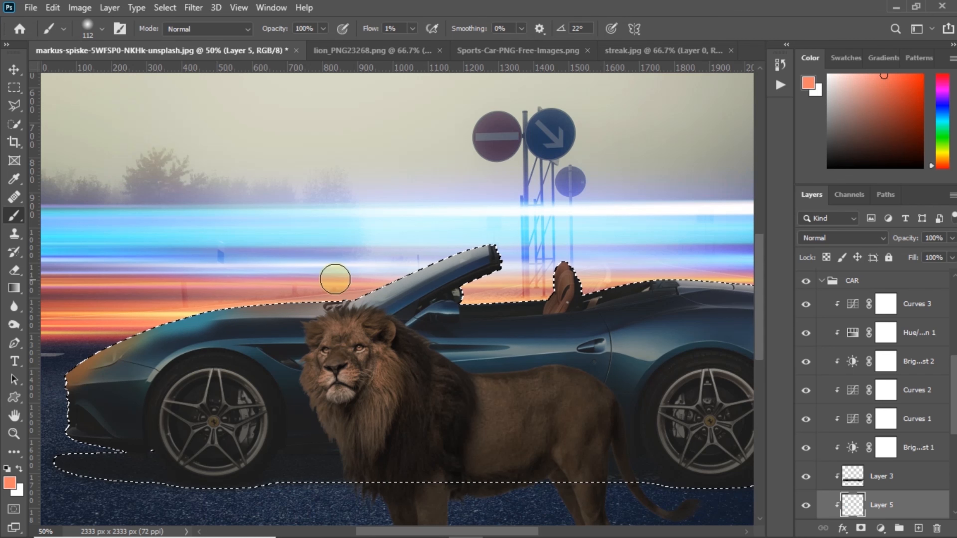
- Set the brush flow to 5% and paint pale blue and cyan sampled from the streaks along the windshield frame
{"action": "left_click", "coordinate": [395, 206], "text": "alt"}
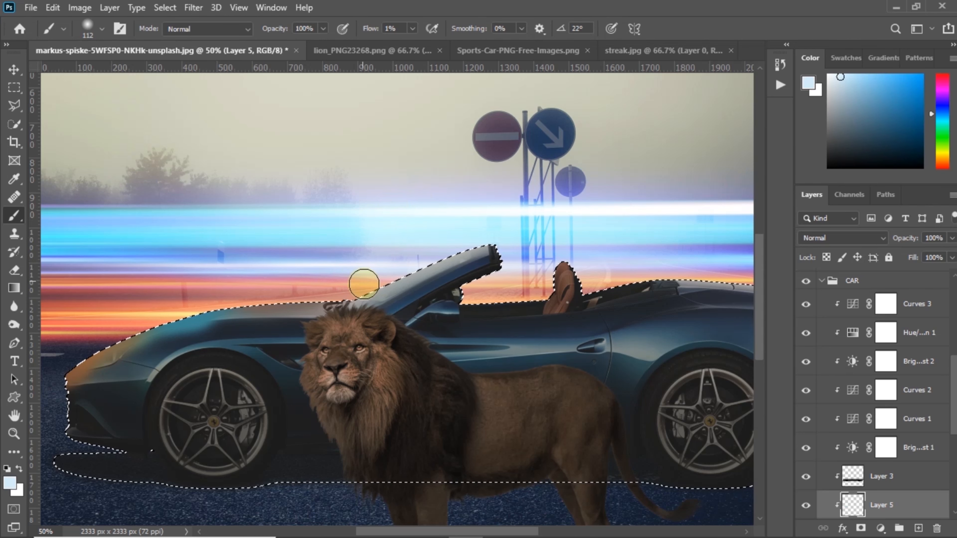
{"action": "left_click_drag", "start_coordinate": [365, 33], "coordinate": [369, 34]}
{"action": "left_click_drag", "start_coordinate": [367, 321], "coordinate": [353, 292]}
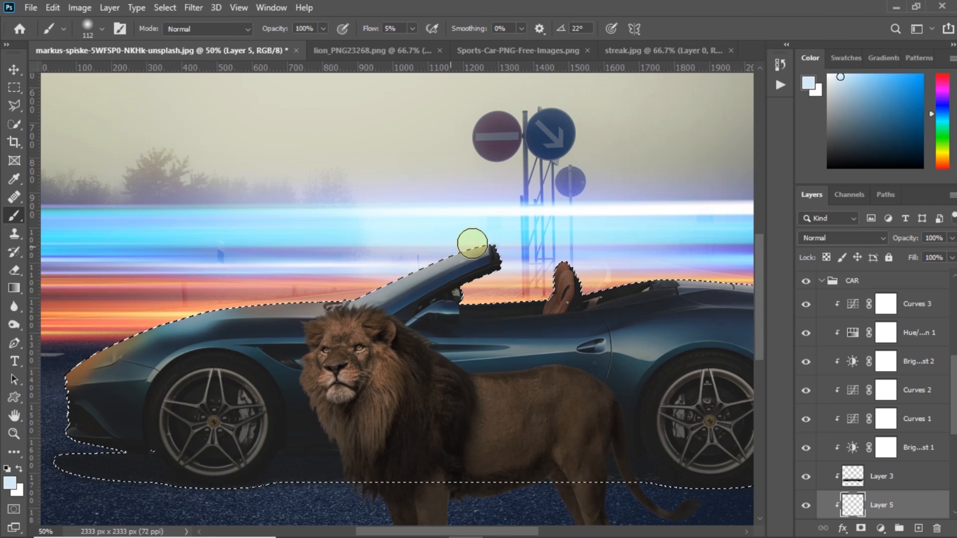
{"action": "left_click", "coordinate": [118, 231], "text": "alt"}
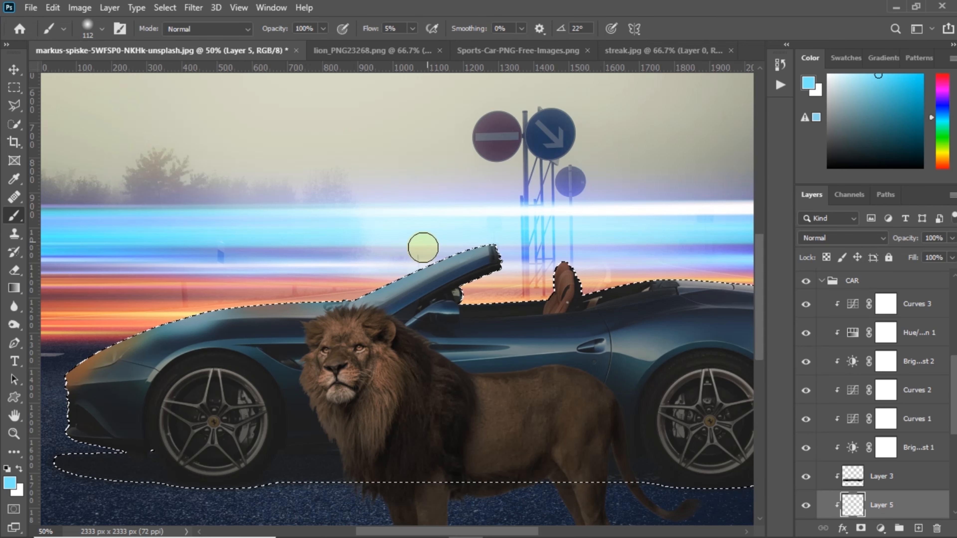
- Paint streak-sampled orange along the car's rear edge and a streak-sampled highlight along the rear cockpit edge
{"action": "scroll", "coordinate": [421, 245], "scroll_direction": "right", "scroll_amount": 5}
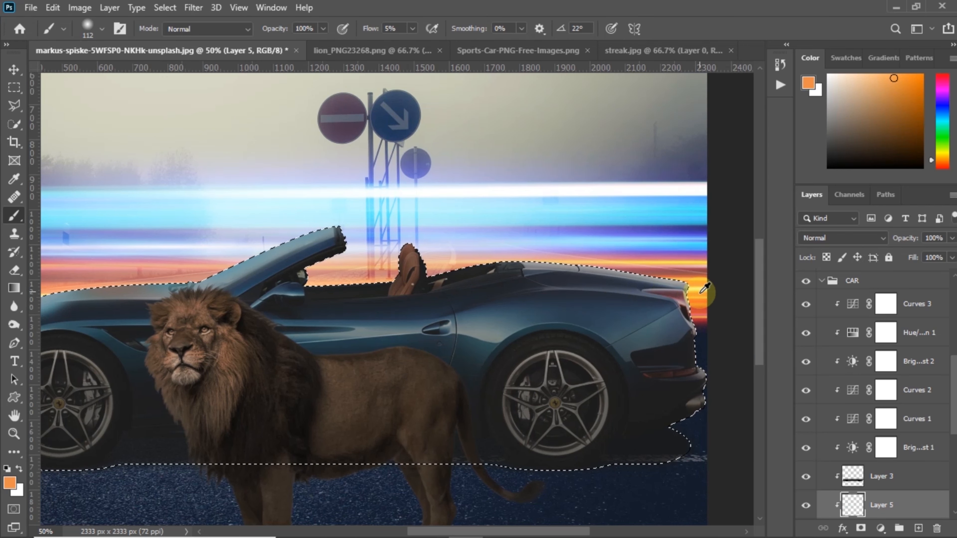
{"action": "left_click", "coordinate": [700, 293], "text": "alt"}
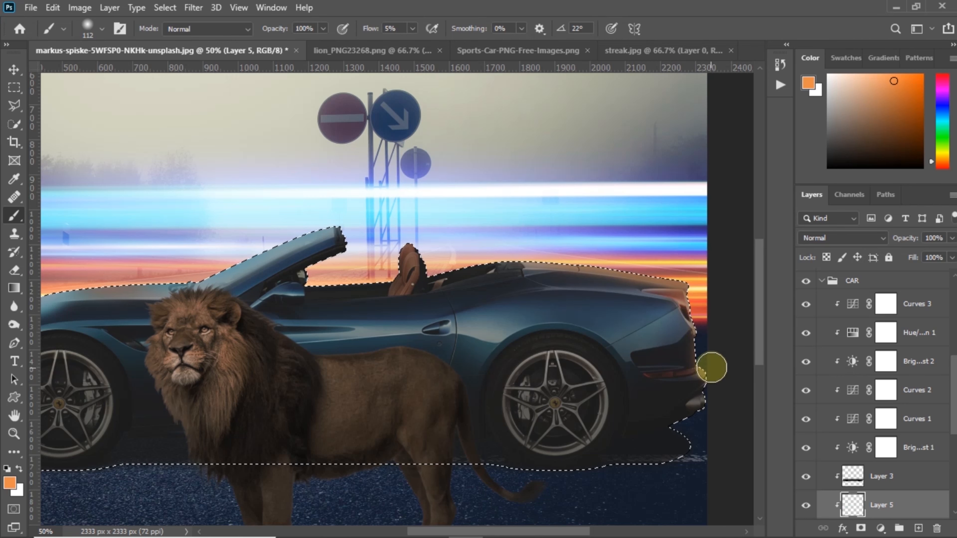
{"action": "left_click", "coordinate": [443, 267], "text": "alt"}
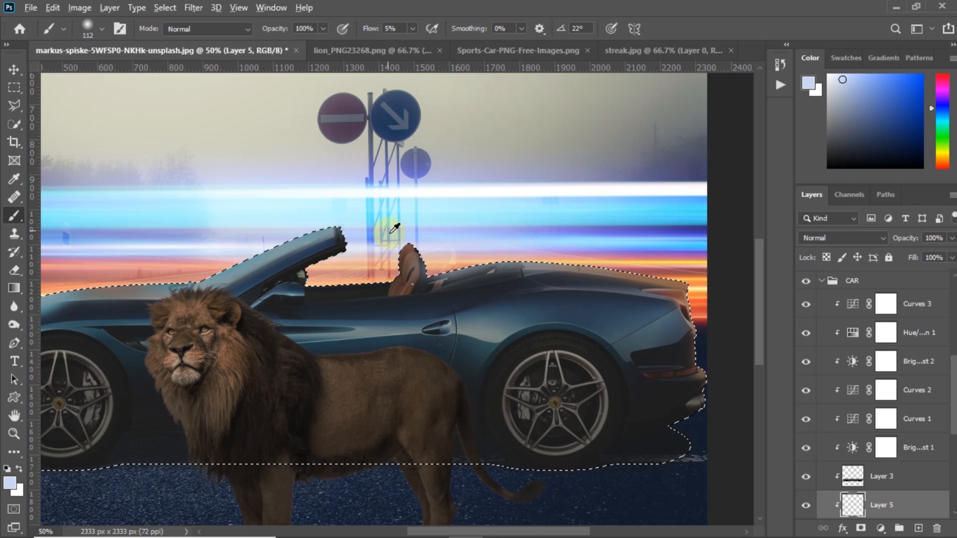
- Paint pale cyan sampled from the light streaks onto the seat headrest and the windshield frame's end
{"action": "left_click", "coordinate": [393, 225], "text": "alt"}
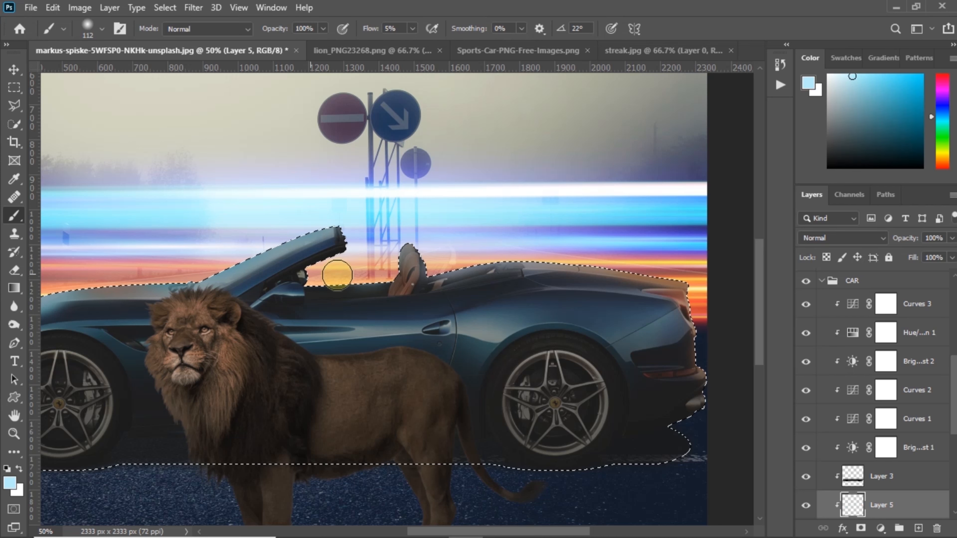
{"action": "left_click", "coordinate": [311, 204], "text": "alt"}
{"action": "left_click_drag", "start_coordinate": [339, 245], "coordinate": [341, 253]}
- Set the opacity of the car's painted reflection layer to 38%
{"action": "key", "text": "z"}
{"action": "right_click", "coordinate": [348, 289]}
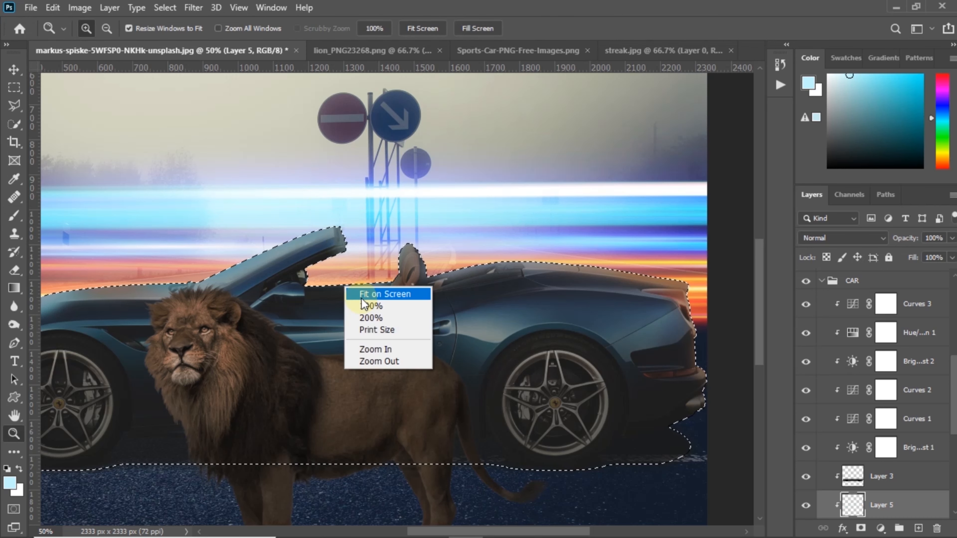
{"action": "left_click", "coordinate": [363, 297]}
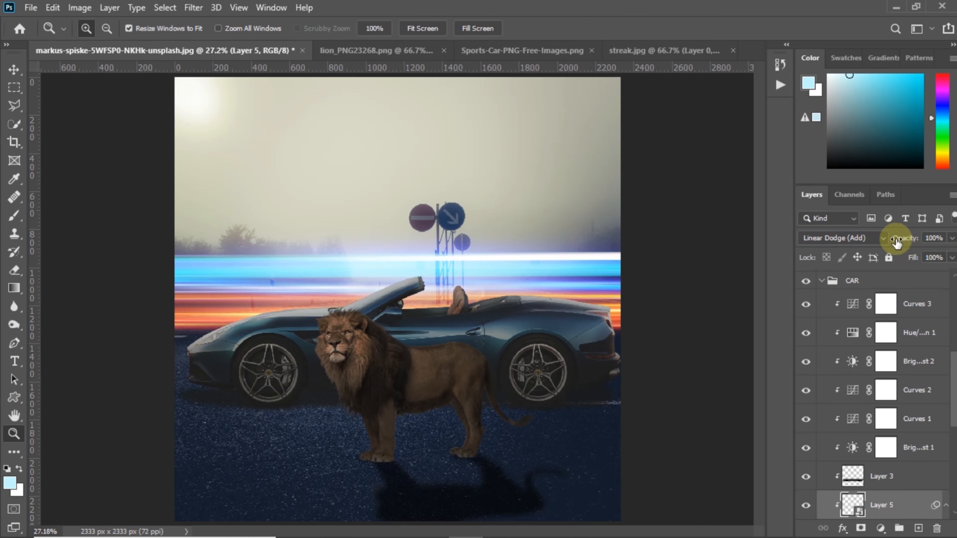
{"action": "left_click_drag", "start_coordinate": [896, 242], "coordinate": [828, 240]}
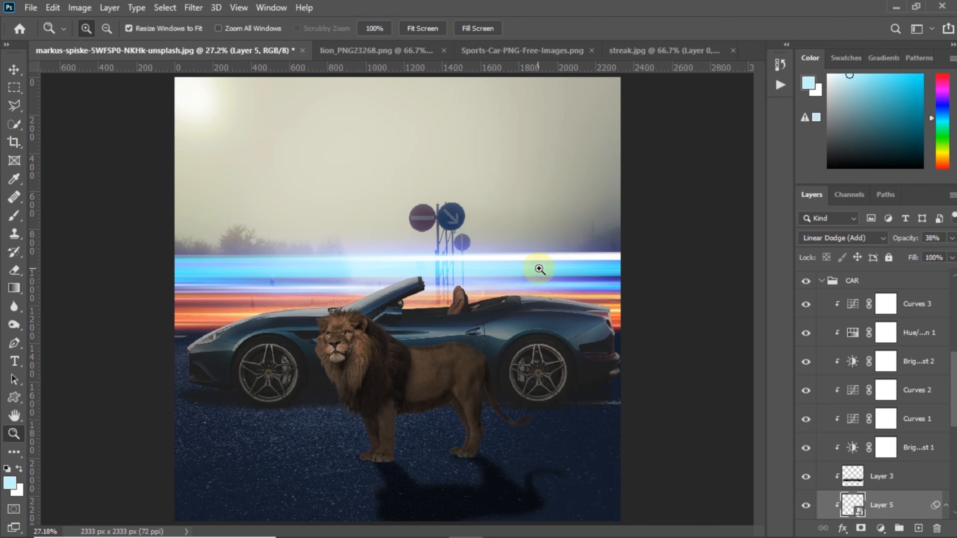
- Load the lion's outline as a selection and create a new clipped layer directly above the Lion layer
{"action": "left_click", "coordinate": [325, 316]}
{"action": "left_click", "coordinate": [326, 318]}
{"action": "left_click", "coordinate": [328, 314]}
{"action": "scroll", "coordinate": [882, 427], "scroll_direction": "up", "scroll_amount": 5}
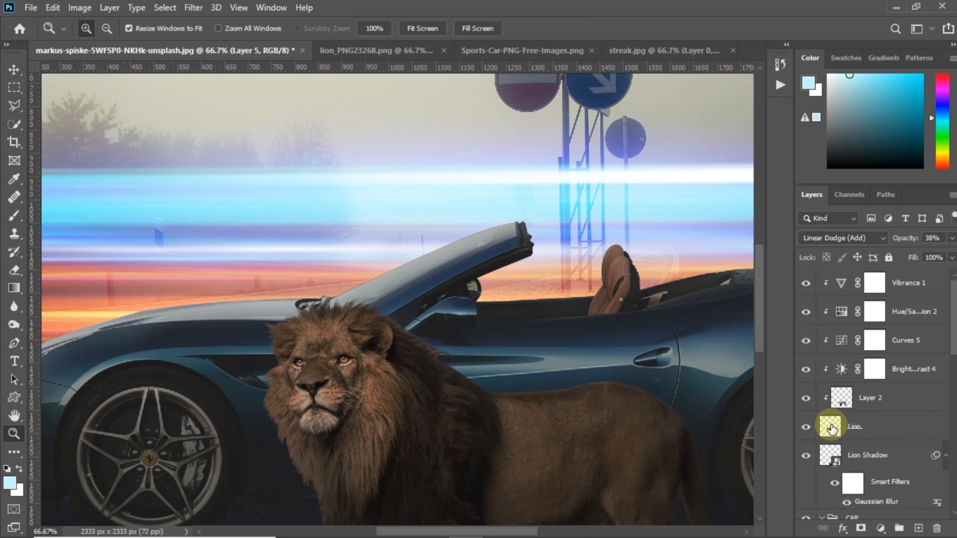
{"action": "left_click", "coordinate": [831, 427], "text": "ctrl"}
{"action": "key", "text": "b"}
{"action": "left_click", "coordinate": [885, 431]}
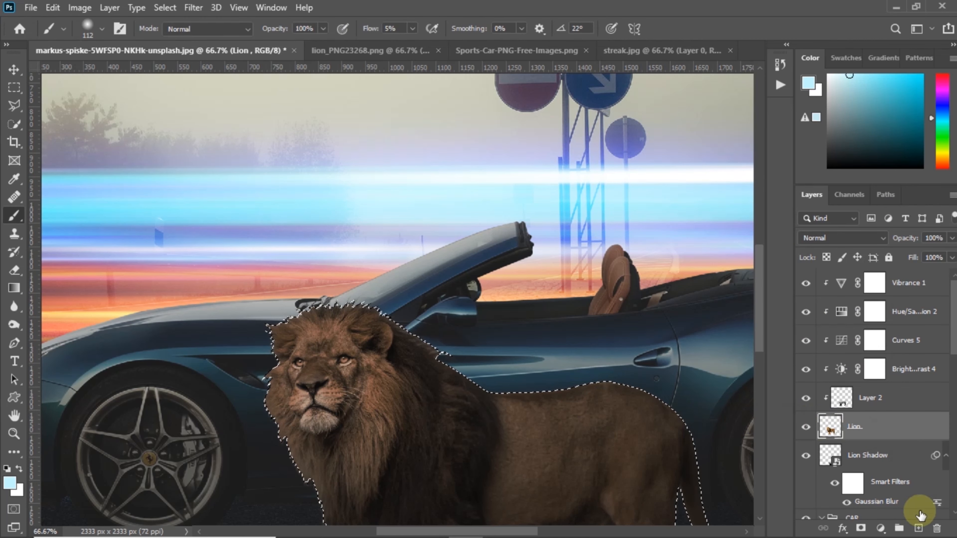
{"action": "left_click", "coordinate": [918, 528]}
- Brush pale blue along the top of the lion's head and set the new layer's blend mode to Lighter Color
{"action": "mouse_move", "coordinate": [346, 322]}
{"action": "left_mouse_down"}
{"action": "mouse_move", "coordinate": [293, 303]}
{"action": "mouse_move", "coordinate": [265, 334]}
{"action": "left_mouse_up"}
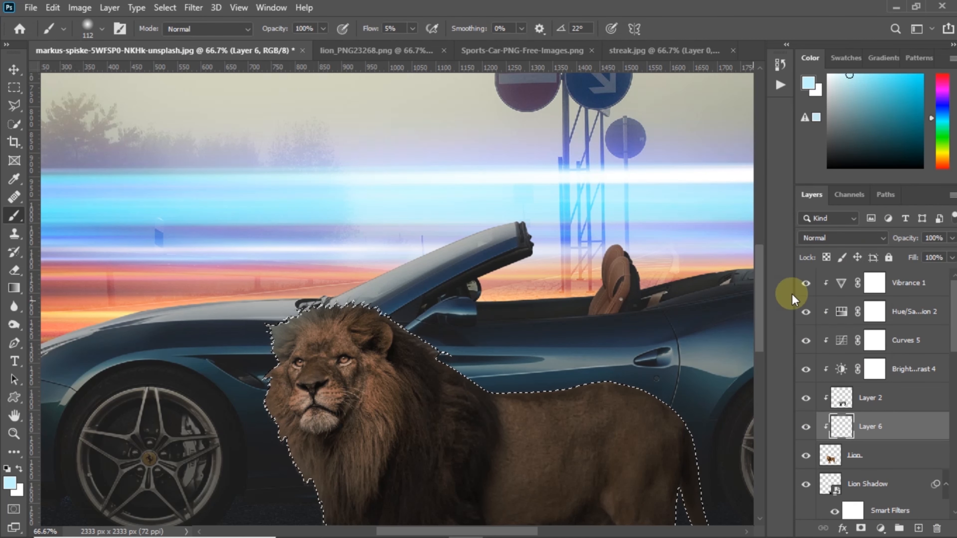
{"action": "left_click", "coordinate": [842, 238]}
{"action": "left_click", "coordinate": [859, 336]}
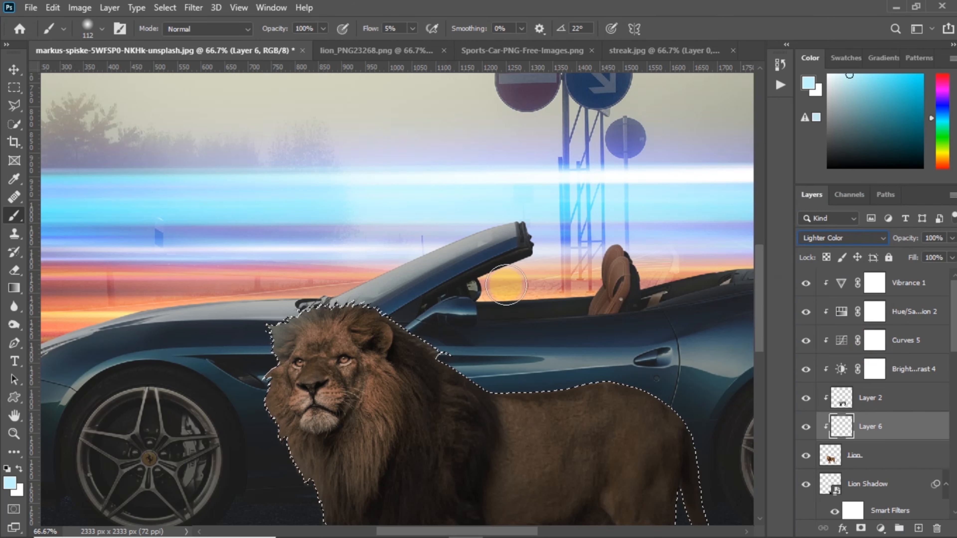
- Sample pale yellow from the streaks and paint it along the front edge of the lion's face, using an 85 px brush
{"action": "key", "text": "ctrl+minus"}
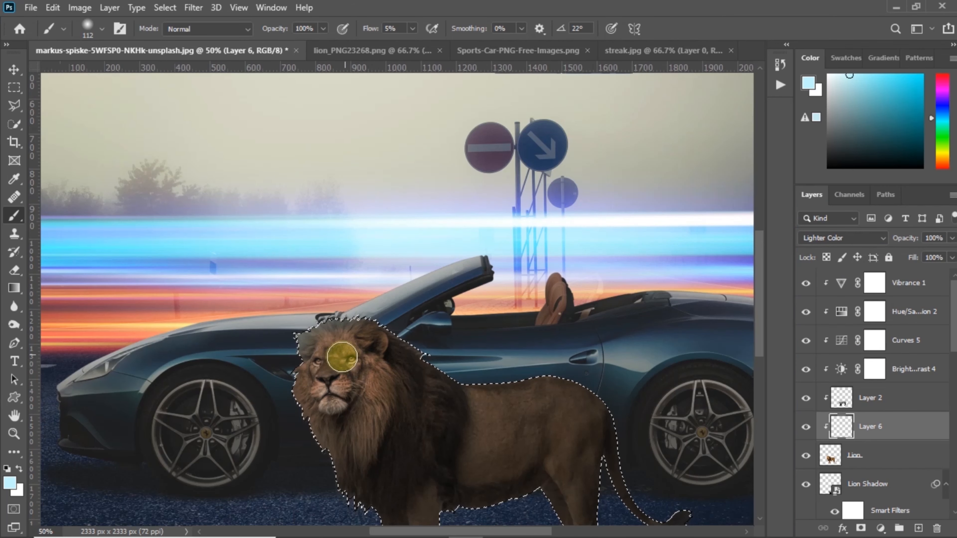
{"action": "left_click", "coordinate": [314, 357], "text": "ctrl"}
{"action": "left_click", "coordinate": [123, 319], "text": "alt"}
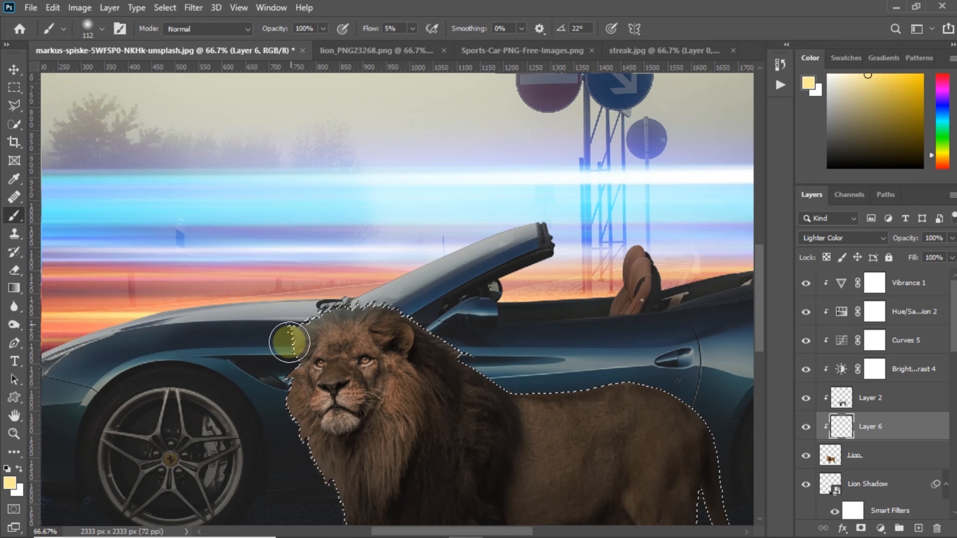
{"action": "scroll", "coordinate": [332, 294], "scroll_direction": "down", "scroll_amount": 3}
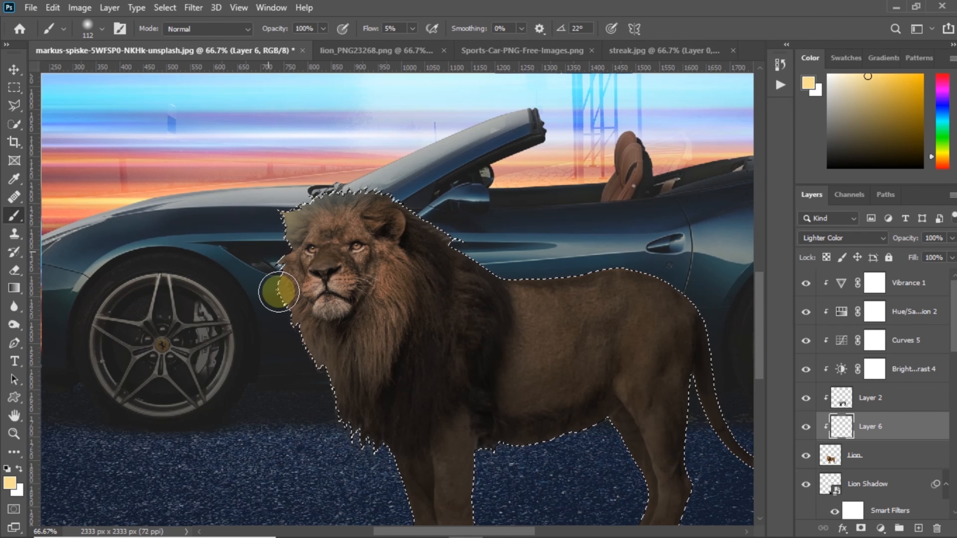
{"action": "left_click_drag", "start_coordinate": [292, 266], "coordinate": [281, 265]}
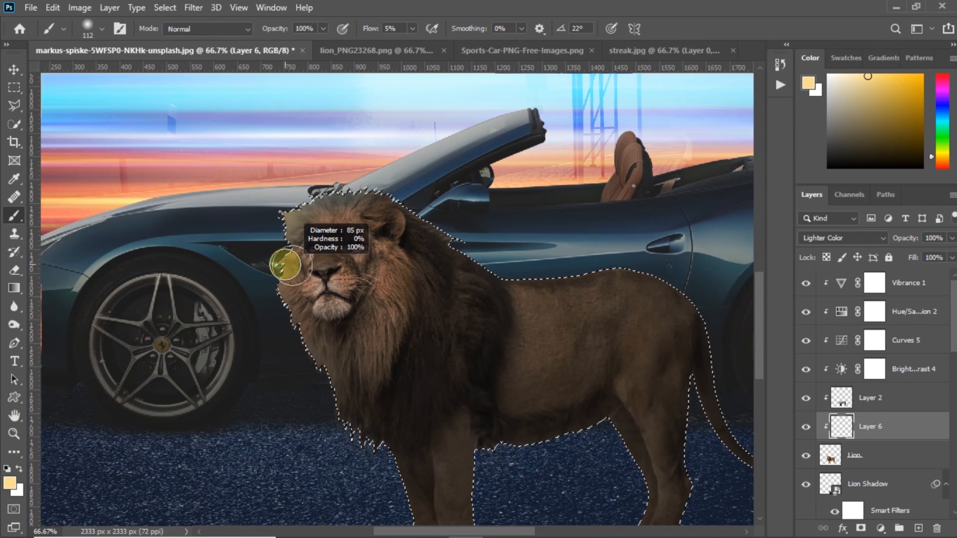
{"action": "right_click", "coordinate": [288, 267]}
{"action": "left_click", "coordinate": [397, 330]}
{"action": "left_click", "coordinate": [272, 259]}
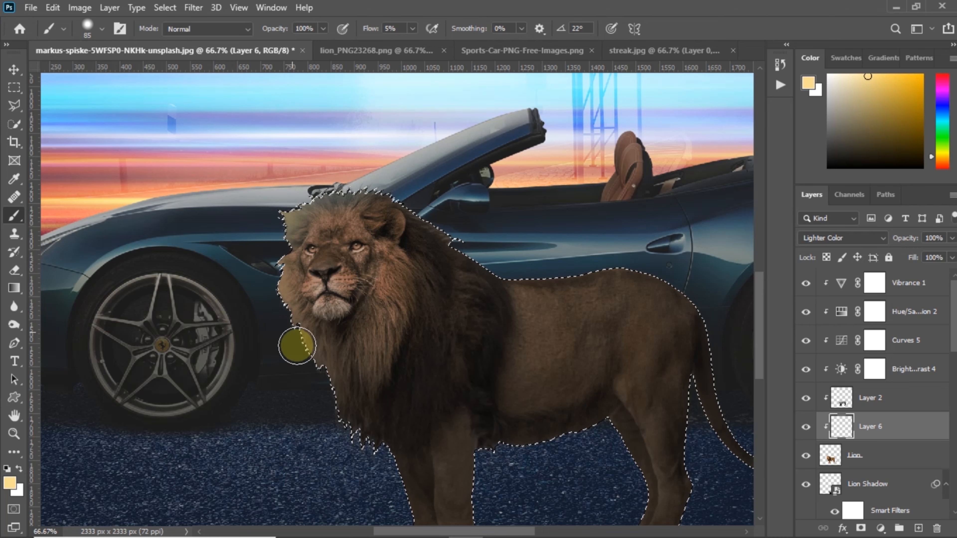
- Paint coral and light blue sampled from the streaks over the lion's head and down the mane to its back
{"action": "left_click", "coordinate": [102, 161], "text": "alt"}
{"action": "mouse_move", "coordinate": [290, 211]}
{"action": "left_mouse_down"}
{"action": "mouse_move", "coordinate": [390, 196]}
{"action": "mouse_move", "coordinate": [481, 263]}
{"action": "left_mouse_up"}
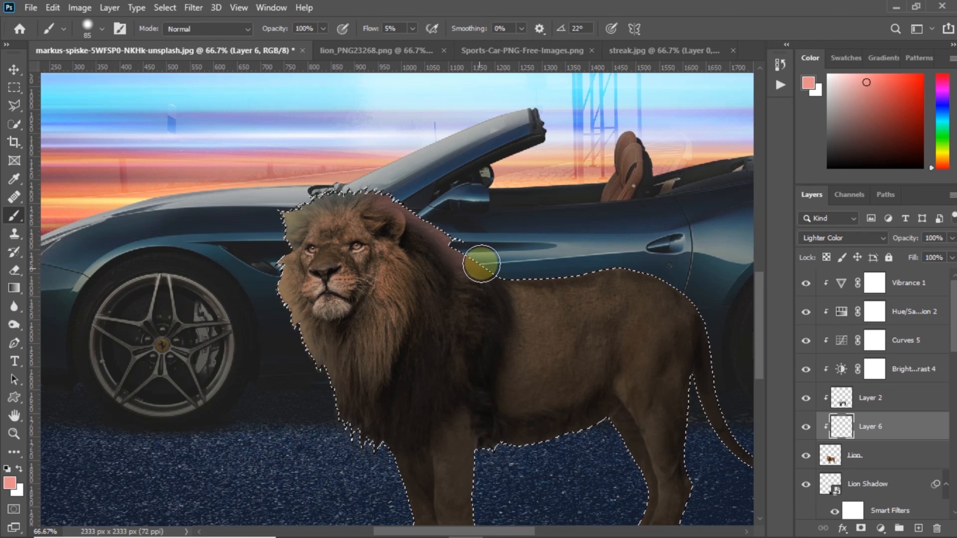
{"action": "left_click", "coordinate": [280, 99], "text": "alt"}
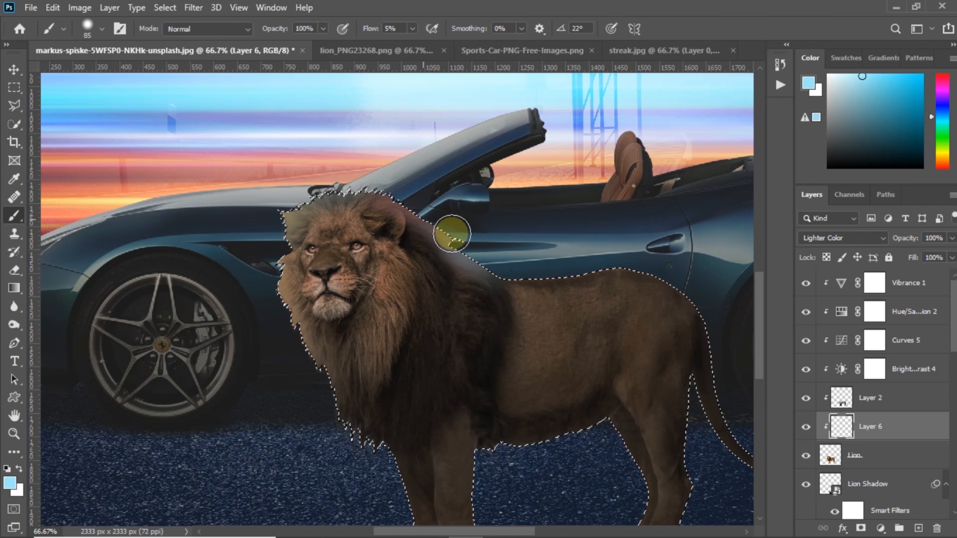
{"action": "mouse_move", "coordinate": [423, 209]}
{"action": "left_mouse_down"}
{"action": "mouse_move", "coordinate": [532, 271]}
{"action": "mouse_move", "coordinate": [474, 262]}
{"action": "mouse_move", "coordinate": [538, 266]}
{"action": "left_mouse_up"}
- Sample orange from the streaks and paint it down the front edge of the lion's mane
{"action": "left_click", "coordinate": [139, 214], "text": "alt"}
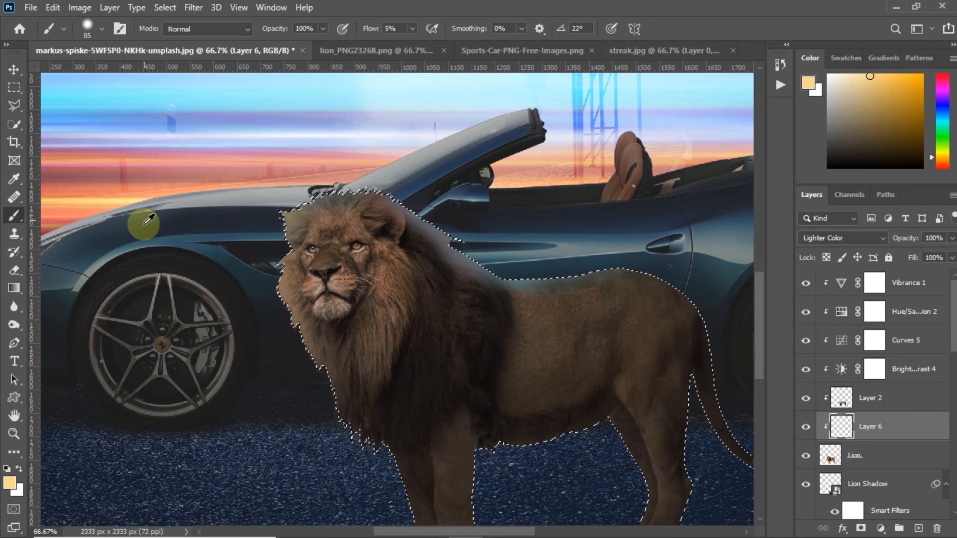
{"action": "left_click", "coordinate": [113, 190], "text": "alt"}
{"action": "left_click", "coordinate": [92, 153], "text": "alt"}
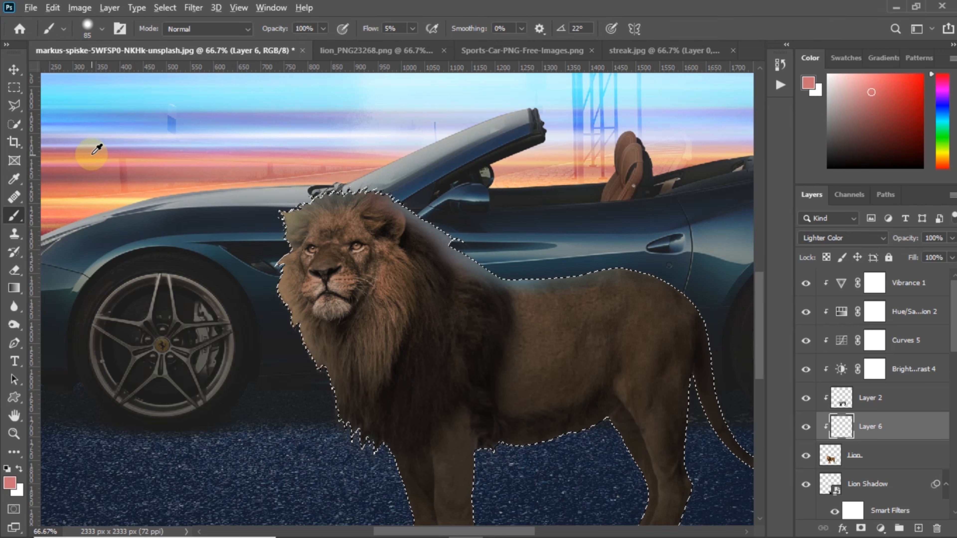
{"action": "left_click", "coordinate": [92, 188], "text": "alt"}
{"action": "mouse_move", "coordinate": [301, 277]}
{"action": "left_mouse_down"}
{"action": "mouse_move", "coordinate": [279, 226]}
{"action": "mouse_move", "coordinate": [279, 280]}
{"action": "mouse_move", "coordinate": [352, 440]}
{"action": "mouse_move", "coordinate": [485, 426]}
{"action": "mouse_move", "coordinate": [359, 351]}
{"action": "left_mouse_up"}
- Lower the opacity of the lion's painted highlight layer to 54%
{"action": "key", "text": "z"}
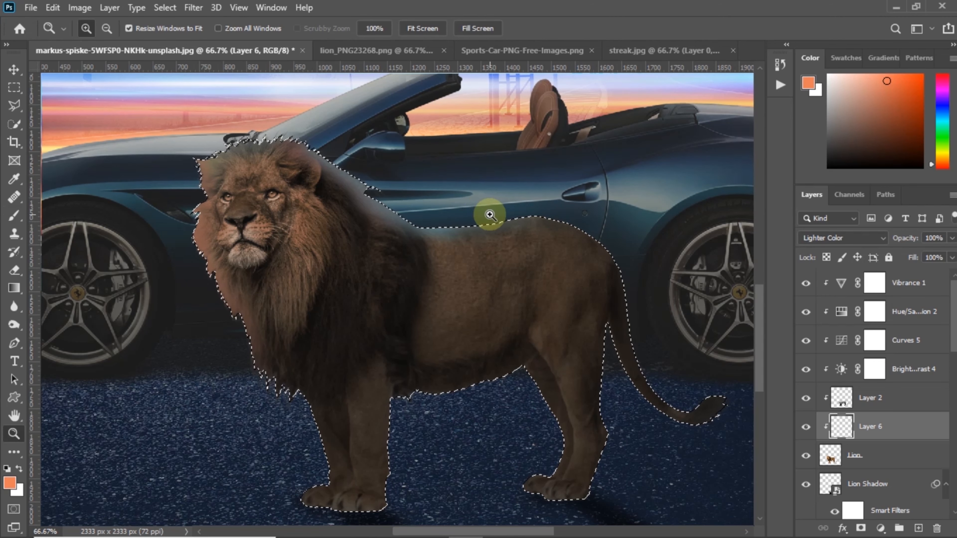
{"action": "right_click", "coordinate": [494, 222]}
{"action": "left_click", "coordinate": [499, 222]}
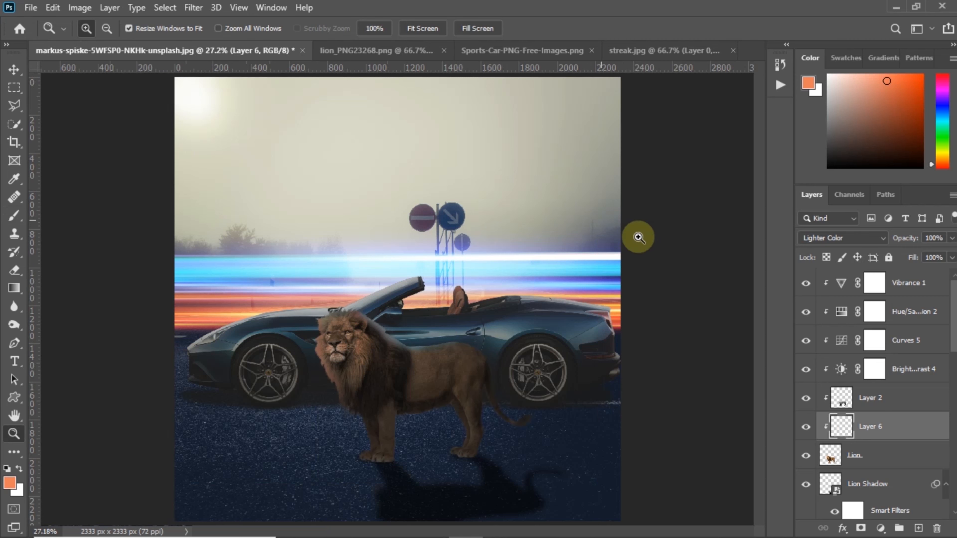
{"action": "left_click_drag", "start_coordinate": [900, 238], "coordinate": [854, 241]}
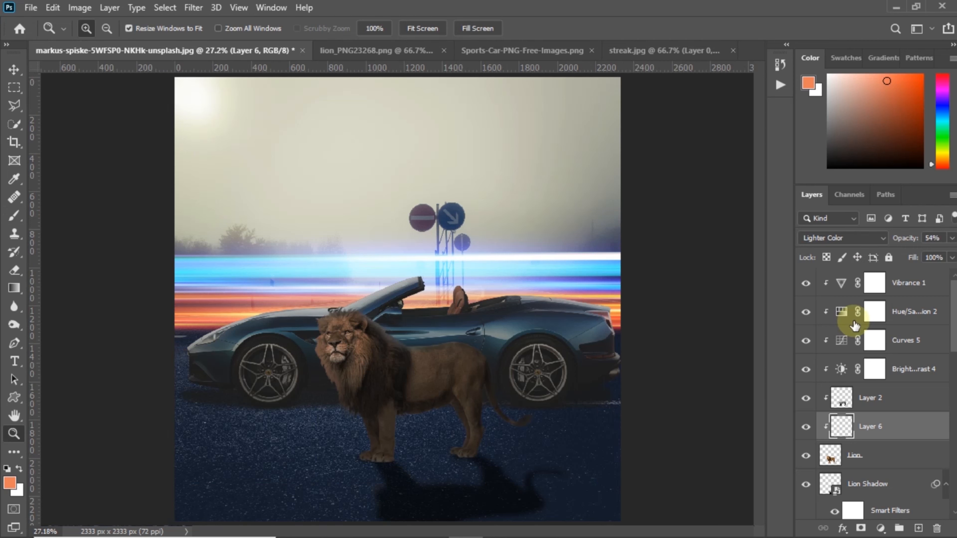
- Set Layer 5, the car's painted reflections, to Lighter Color blending with 89% opacity
{"action": "scroll", "coordinate": [896, 399], "scroll_direction": "down", "scroll_amount": 10}
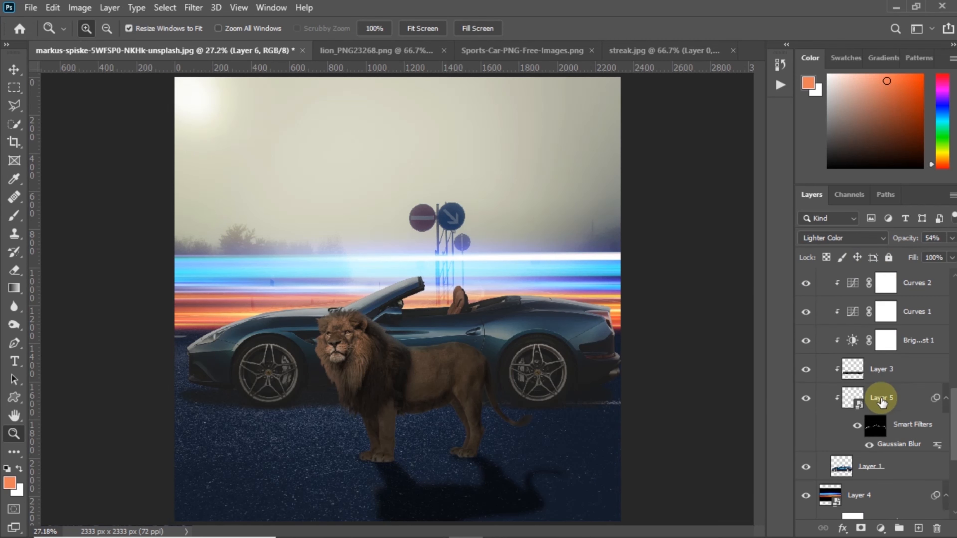
{"action": "left_click", "coordinate": [900, 340]}
{"action": "left_click", "coordinate": [882, 238]}
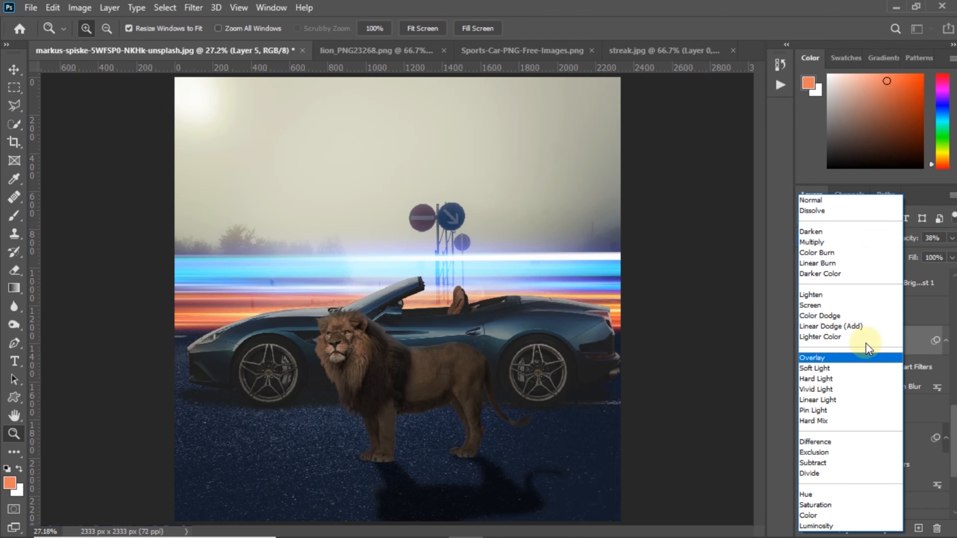
{"action": "left_click", "coordinate": [865, 344]}
{"action": "left_click_drag", "start_coordinate": [905, 237], "coordinate": [938, 238]}
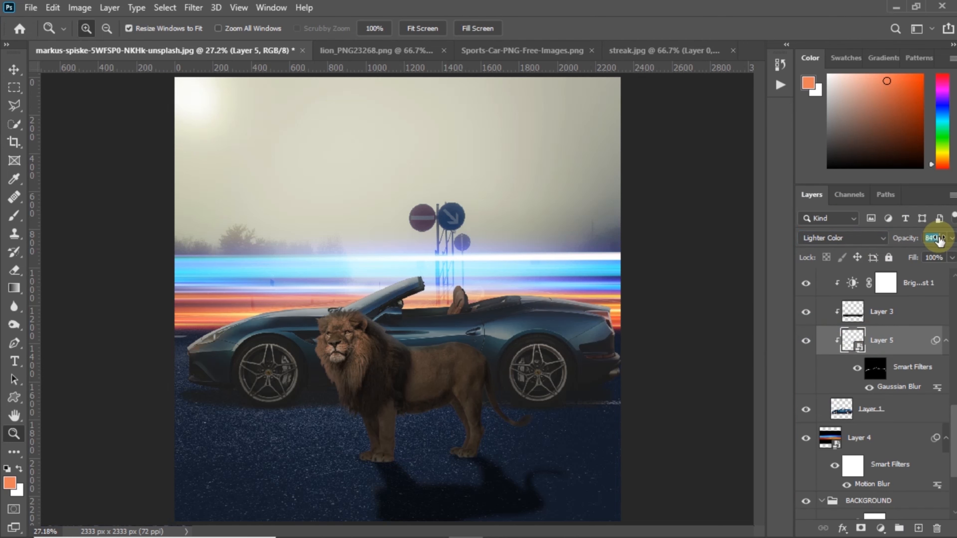
- Add a layer mask to Layer 5 and paint black at 5% flow to soften the reflections on the car's hood and nose
{"action": "left_click", "coordinate": [200, 340]}
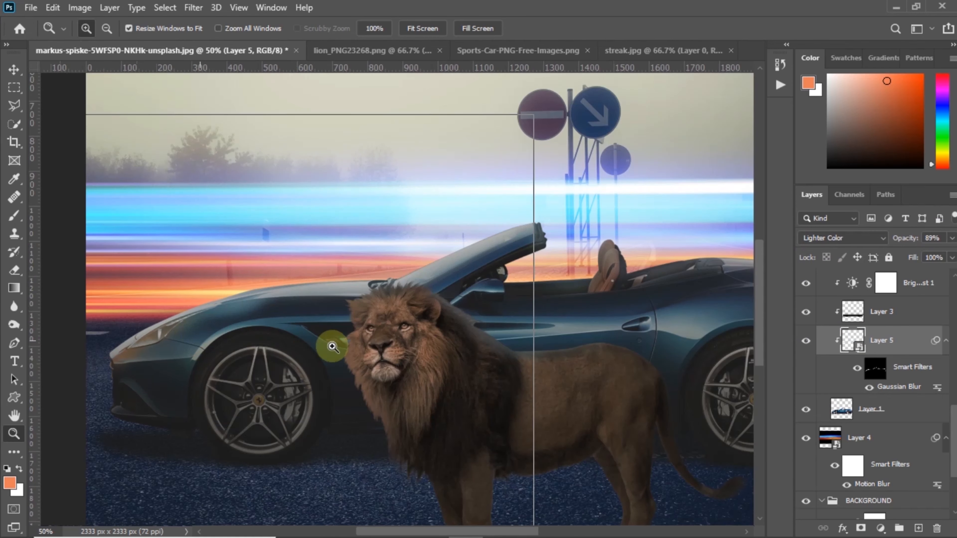
{"action": "left_click", "coordinate": [331, 342]}
{"action": "left_click", "coordinate": [860, 528]}
{"action": "key", "text": "b"}
{"action": "mouse_move", "coordinate": [268, 320]}
{"action": "left_mouse_down"}
{"action": "mouse_move", "coordinate": [289, 311]}
{"action": "mouse_move", "coordinate": [218, 318]}
{"action": "mouse_move", "coordinate": [114, 368]}
{"action": "left_mouse_up"}
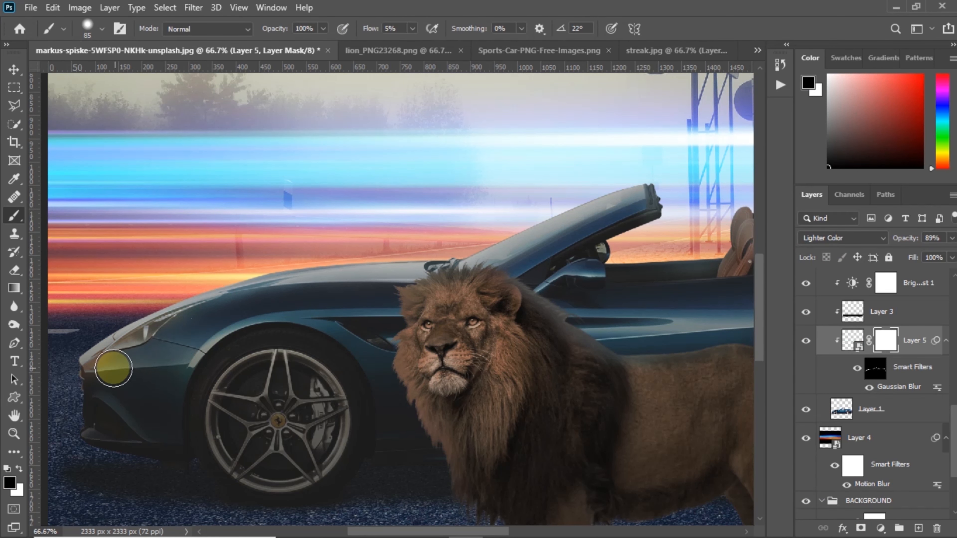
- Lower Layer 5's opacity to 79%
{"action": "key", "text": "z"}
{"action": "right_click", "coordinate": [188, 322]}
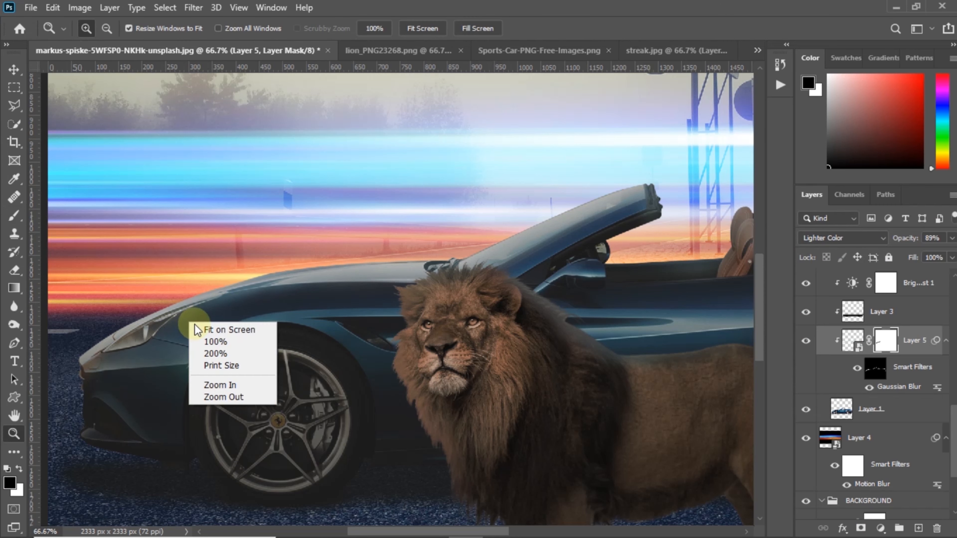
{"action": "left_click", "coordinate": [223, 327]}
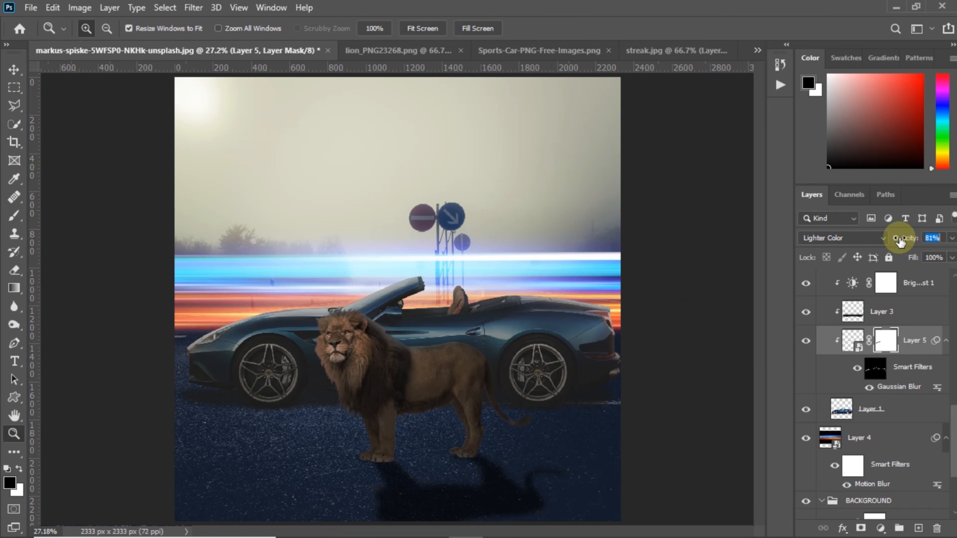
{"action": "left_click_drag", "start_coordinate": [899, 241], "coordinate": [896, 241]}
{"action": "right_click", "coordinate": [450, 258]}
{"action": "left_click", "coordinate": [717, 295]}
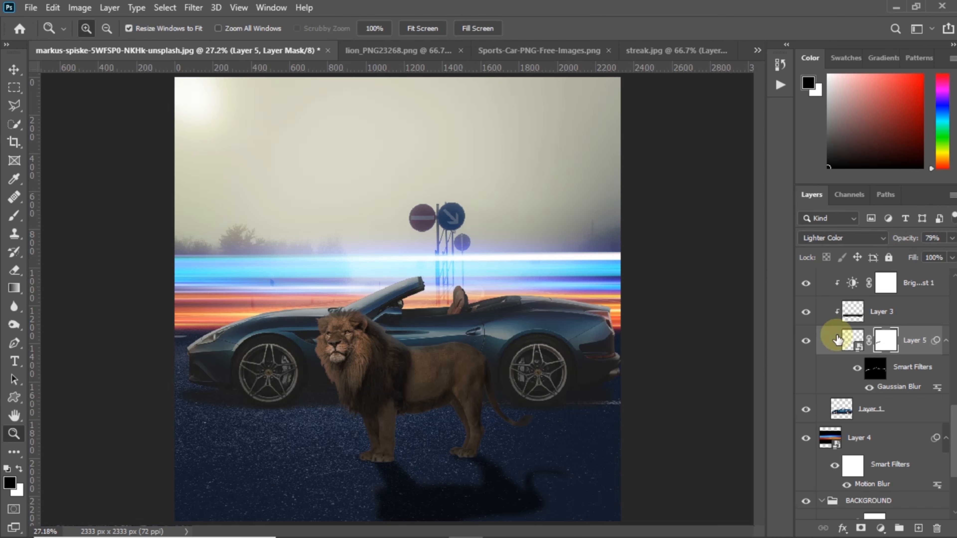
- Paint black on Layer 5's mask over the car seats to remove the reflected color there
{"action": "right_click", "coordinate": [467, 292]}
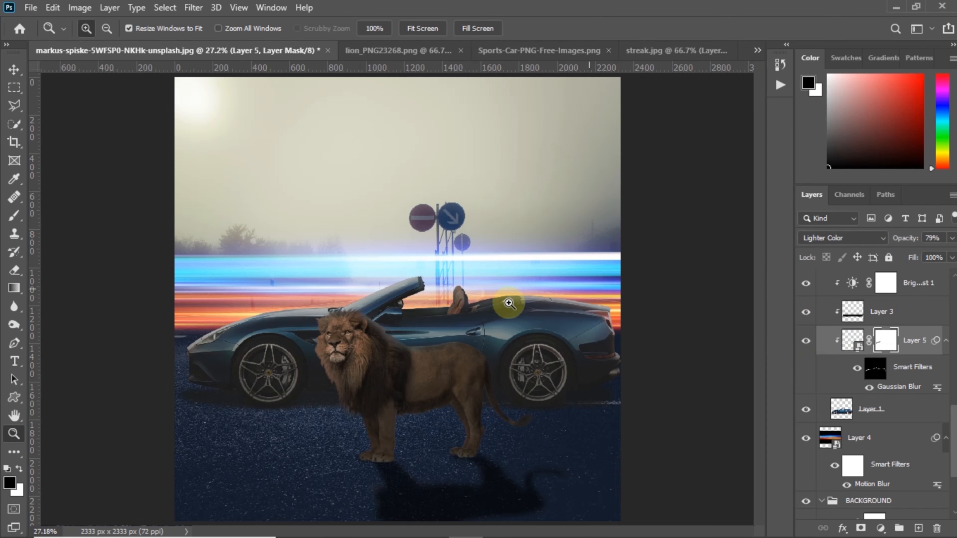
{"action": "left_click", "coordinate": [442, 306]}
{"action": "left_click", "coordinate": [442, 306]}
{"action": "left_click", "coordinate": [441, 306]}
{"action": "left_click", "coordinate": [491, 287]}
{"action": "key", "text": "b"}
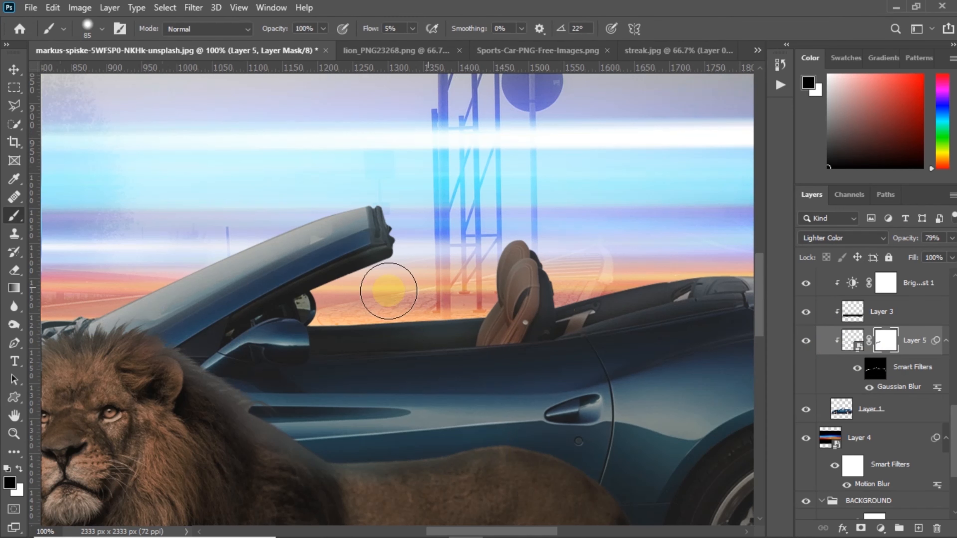
{"action": "mouse_move", "coordinate": [494, 333]}
{"action": "left_mouse_down"}
{"action": "mouse_move", "coordinate": [475, 360]}
{"action": "mouse_move", "coordinate": [540, 351]}
{"action": "mouse_move", "coordinate": [406, 351]}
{"action": "mouse_move", "coordinate": [515, 350]}
{"action": "left_mouse_up"}
{"action": "key", "text": "ctrl+space"}
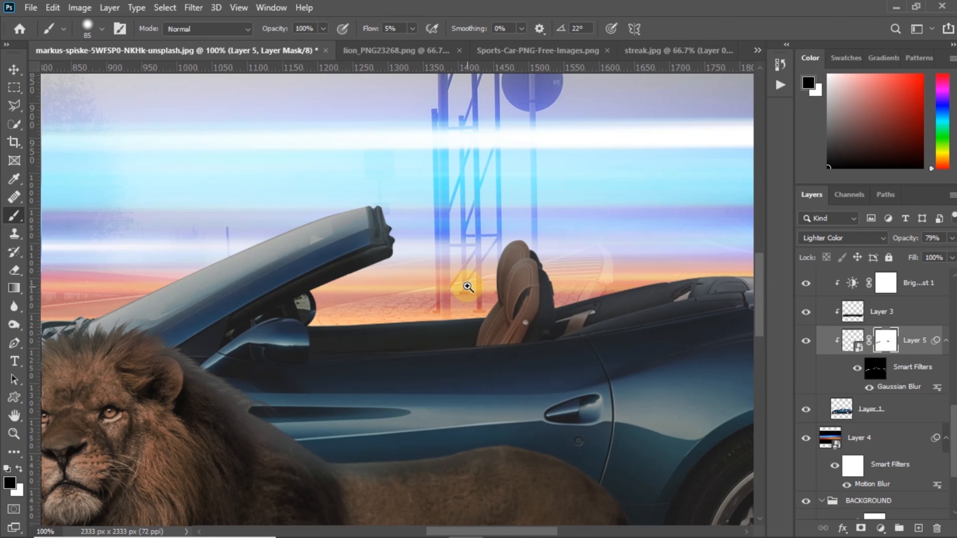
{"action": "right_click", "coordinate": [468, 286]}
{"action": "left_click", "coordinate": [490, 298]}
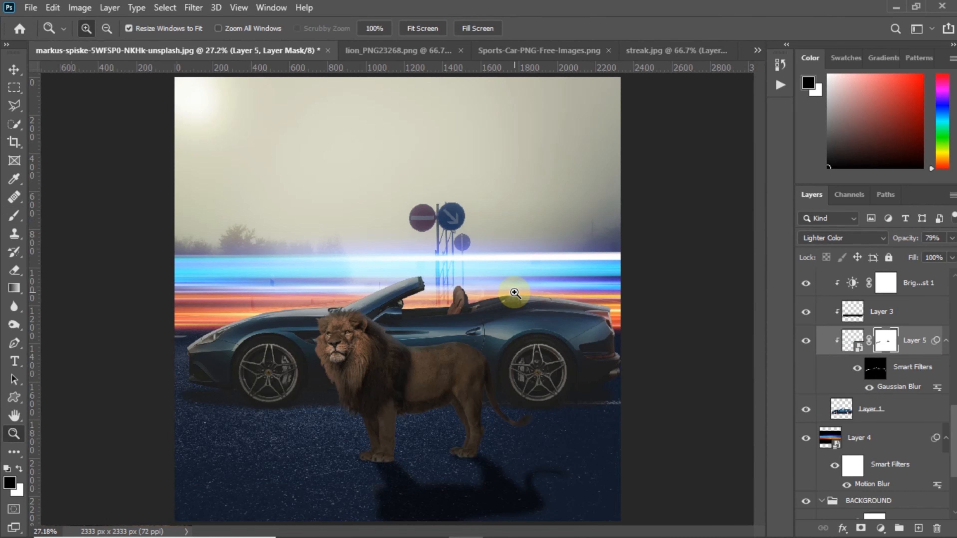
{"action": "key", "text": "XF86MonBrightnessUp"}
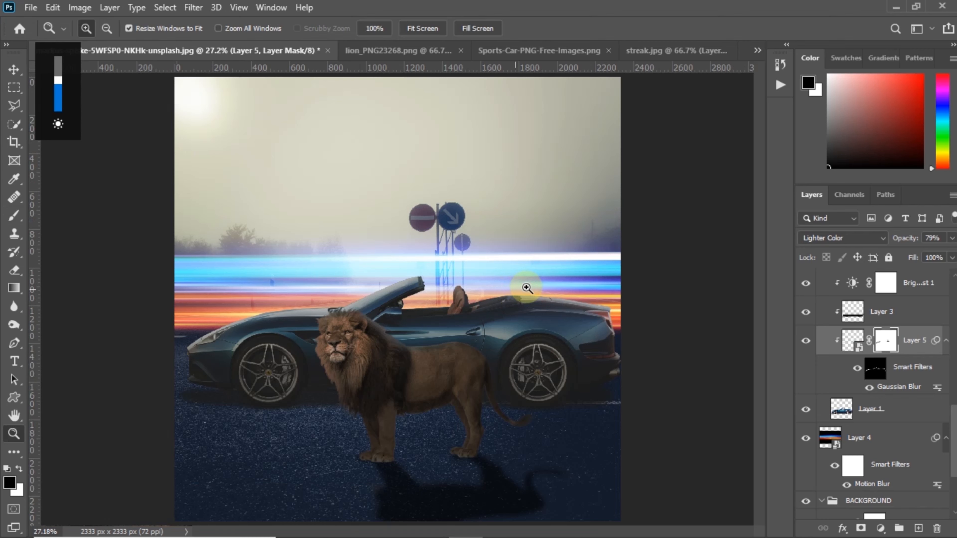
{"action": "scroll", "coordinate": [859, 378], "scroll_direction": "up", "scroll_amount": 5}
{"action": "left_click", "coordinate": [900, 314]}
{"action": "left_click", "coordinate": [872, 239]}
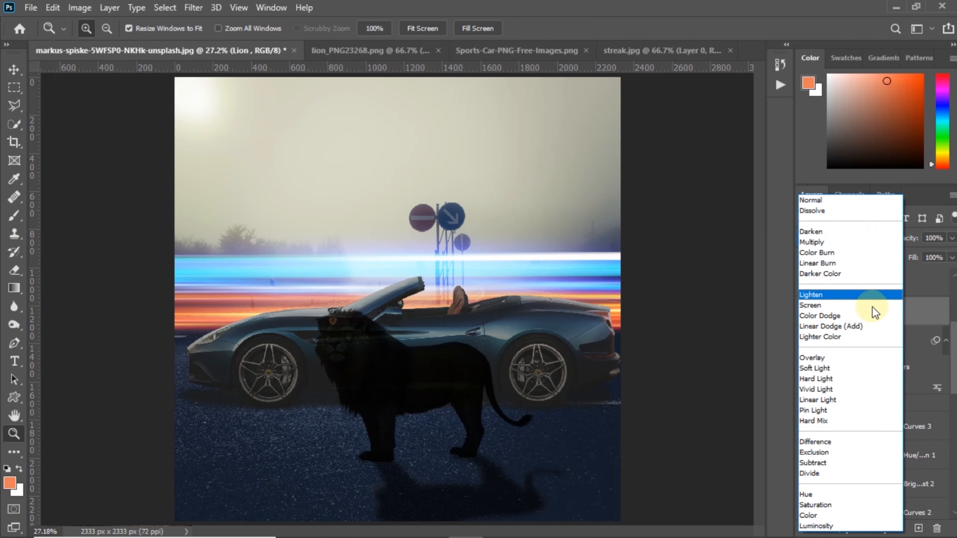
{"action": "left_click", "coordinate": [859, 200]}
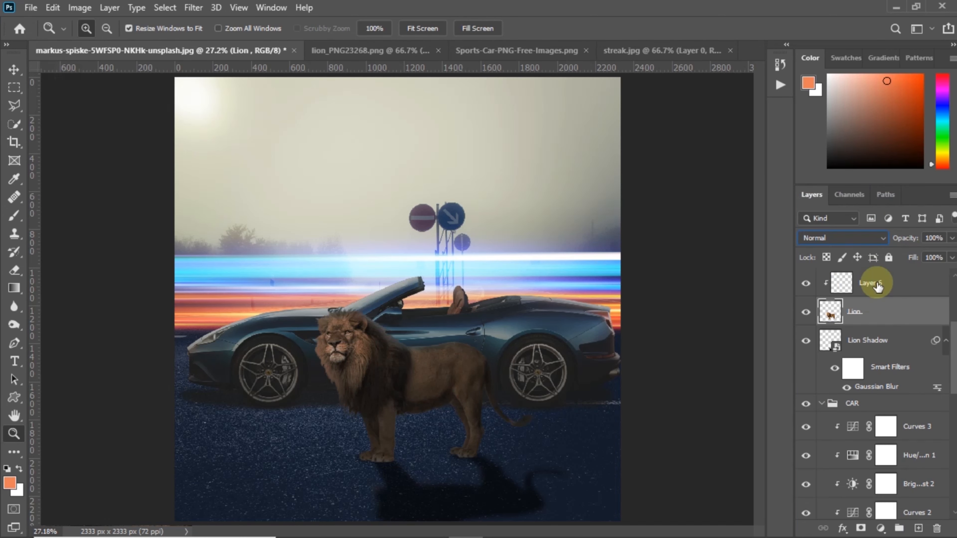
- Set Layer 6, the lion's painted reflections, to Color Dodge blending and raise its opacity to about 75%
{"action": "left_click", "coordinate": [876, 281]}
{"action": "left_click", "coordinate": [871, 239]}
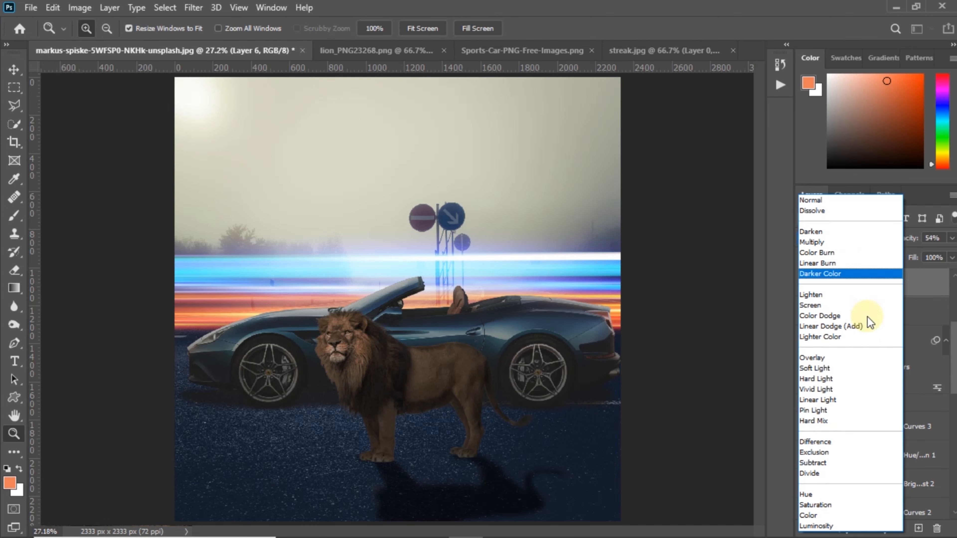
{"action": "left_click", "coordinate": [849, 317]}
{"action": "left_click", "coordinate": [806, 283]}
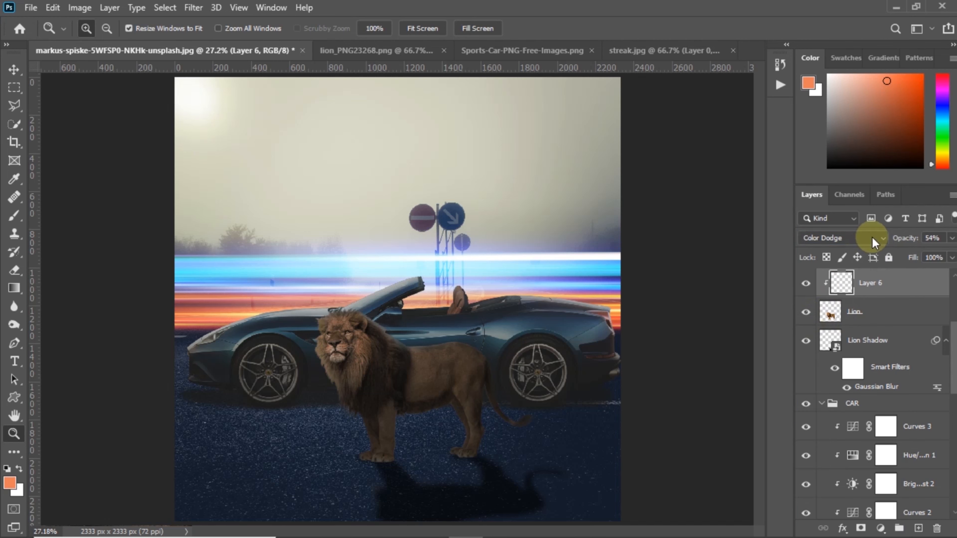
{"action": "left_click_drag", "start_coordinate": [894, 245], "coordinate": [930, 246]}
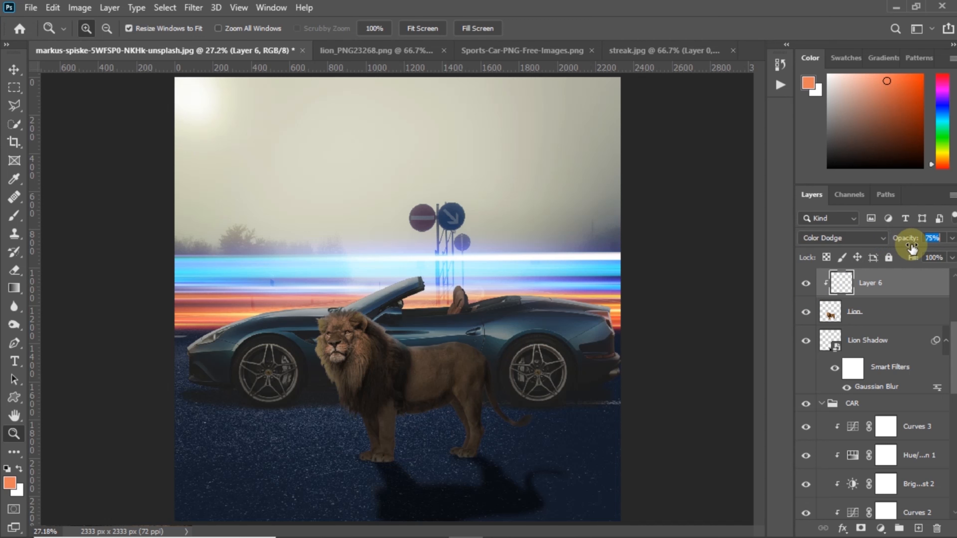
- Change the blend mode of Layer 5, the car's painted reflections, to Linear Dodge (Add)
{"action": "scroll", "coordinate": [876, 328], "scroll_direction": "down", "scroll_amount": 5}
{"action": "left_click", "coordinate": [878, 311]}
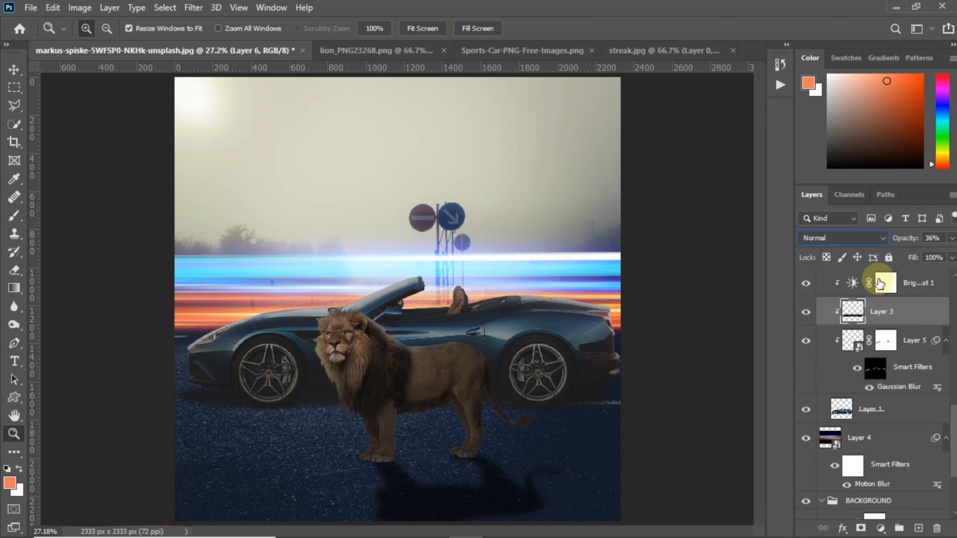
{"action": "left_click", "coordinate": [878, 337]}
{"action": "left_click", "coordinate": [874, 237]}
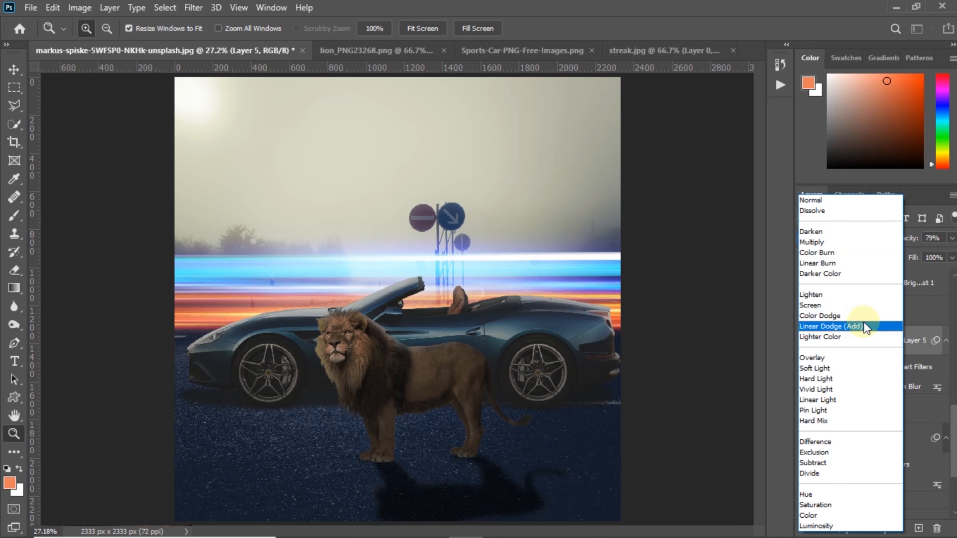
{"action": "left_click", "coordinate": [865, 326]}
{"action": "right_click", "coordinate": [380, 318]}
{"action": "left_click", "coordinate": [401, 326]}
- Check the brightness and contrast settings of the lion's Brightness/Contrast 4 adjustment
{"action": "scroll", "coordinate": [818, 374], "scroll_direction": "up", "scroll_amount": 5}
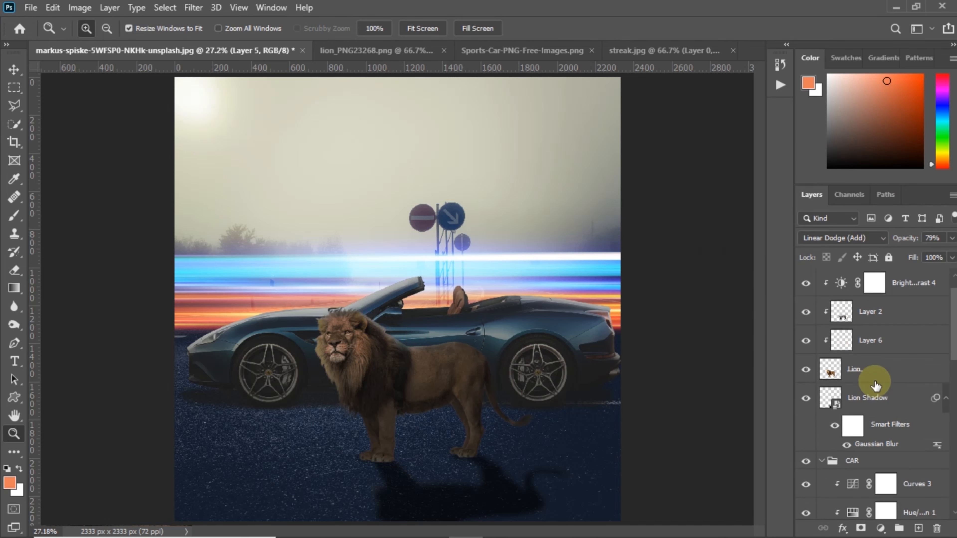
{"action": "double_click", "coordinate": [840, 369]}
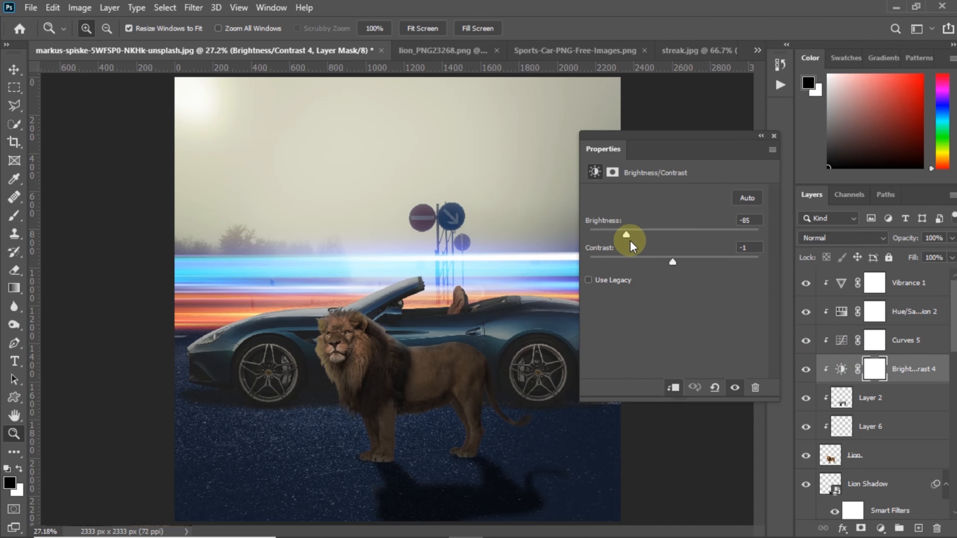
{"action": "left_click", "coordinate": [773, 136]}
{"action": "right_click", "coordinate": [525, 201]}
{"action": "left_click", "coordinate": [546, 211]}
- Raise the brightness in the car's Brightness/Contrast 2 adjustment
{"action": "scroll", "coordinate": [854, 411], "scroll_direction": "down", "scroll_amount": 8}
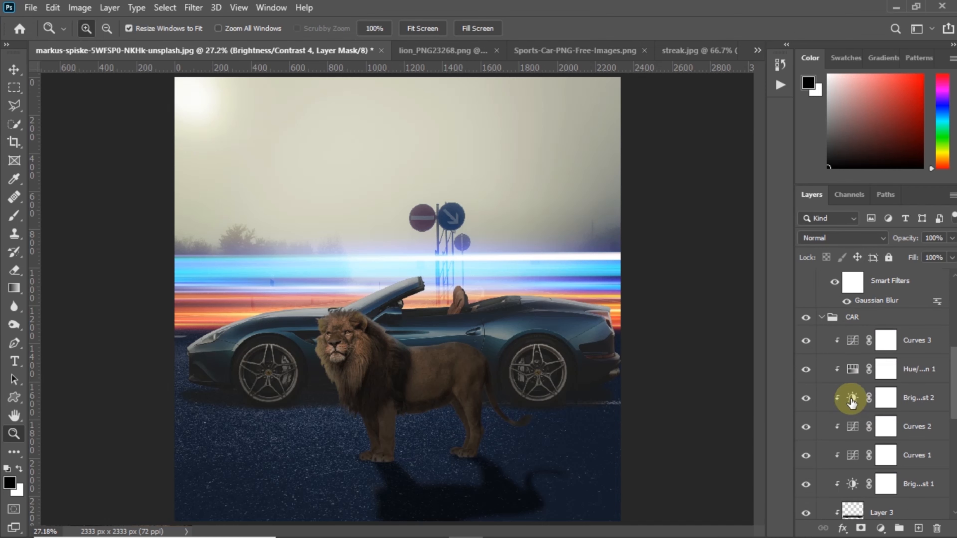
{"action": "double_click", "coordinate": [852, 398]}
{"action": "left_click_drag", "start_coordinate": [624, 227], "coordinate": [645, 233]}
{"action": "left_click", "coordinate": [773, 136]}
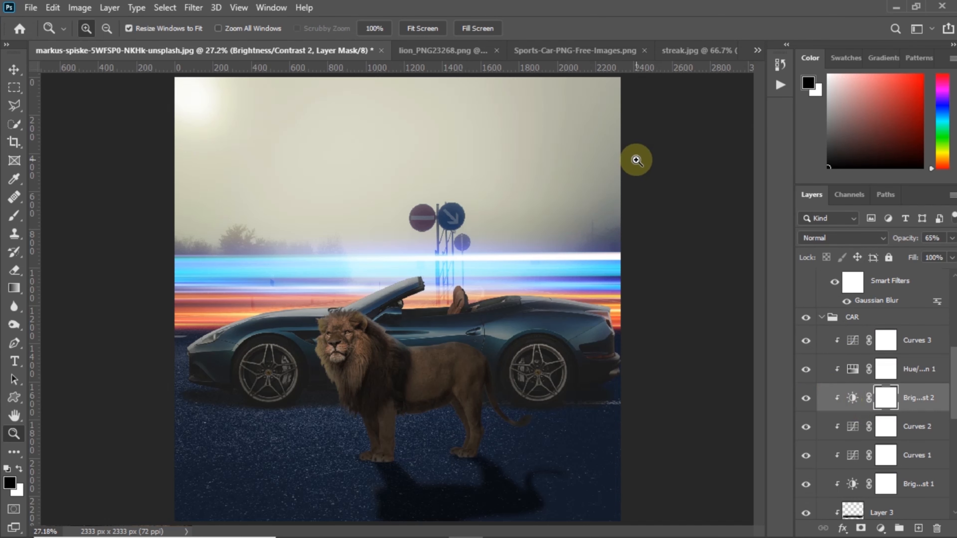
{"action": "right_click", "coordinate": [326, 200]}
{"action": "key", "text": "Escape"}
- Add a Hue/Saturation adjustment clipped to Layer 4, the light streaks
{"action": "scroll", "coordinate": [854, 367], "scroll_direction": "down", "scroll_amount": 6}
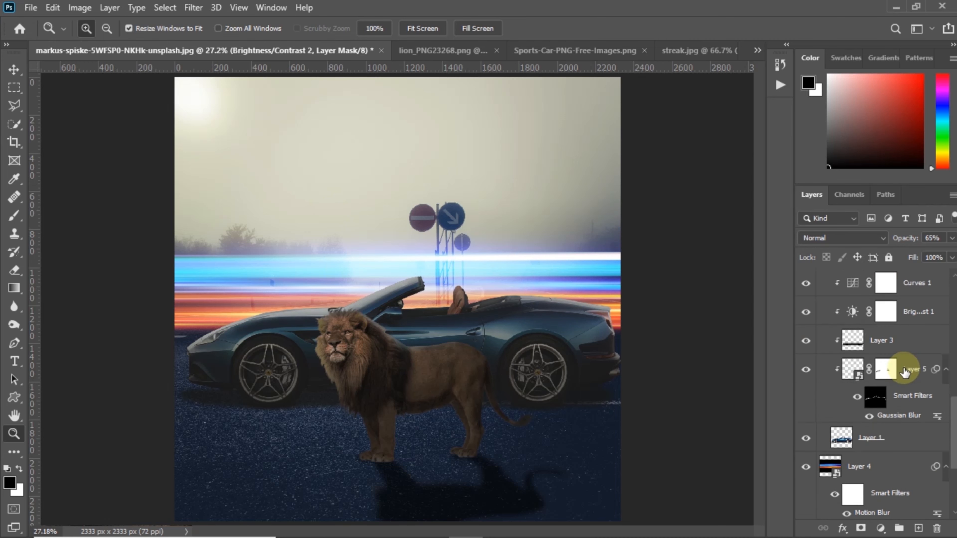
{"action": "scroll", "coordinate": [904, 371], "scroll_direction": "down", "scroll_amount": 3}
{"action": "left_click", "coordinate": [893, 339]}
{"action": "left_click", "coordinate": [880, 527]}
{"action": "left_click", "coordinate": [889, 392]}
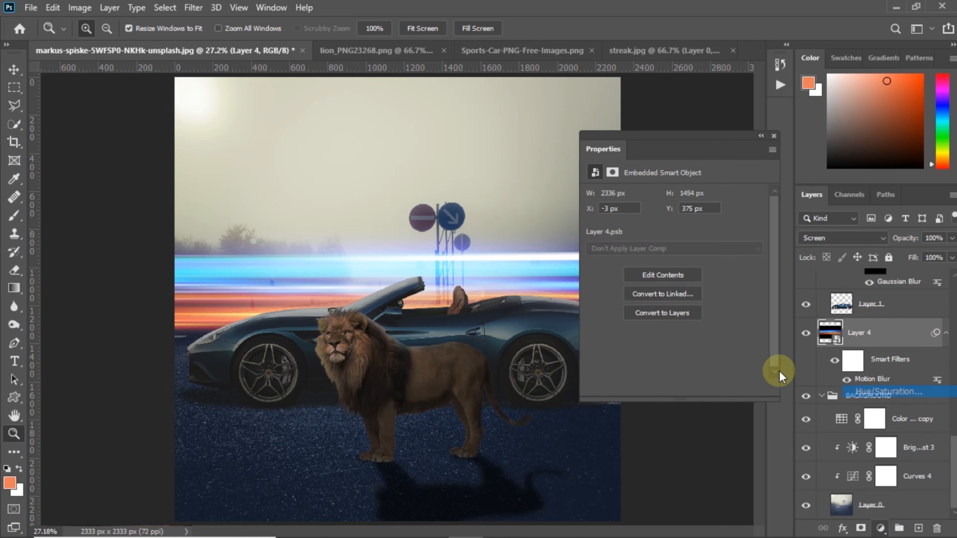
- Colorize the light streaks with hue 189 and saturation 52 in the new Hue/Saturation adjustment
{"action": "mouse_move", "coordinate": [674, 245]}
{"action": "left_mouse_down"}
{"action": "mouse_move", "coordinate": [584, 248]}
{"action": "mouse_move", "coordinate": [766, 255]}
{"action": "mouse_move", "coordinate": [755, 254]}
{"action": "left_mouse_up"}
{"action": "mouse_move", "coordinate": [895, 240]}
{"action": "left_mouse_down"}
{"action": "mouse_move", "coordinate": [789, 230]}
{"action": "mouse_move", "coordinate": [908, 230]}
{"action": "left_mouse_up"}
{"action": "left_click_drag", "start_coordinate": [741, 249], "coordinate": [705, 248]}
{"action": "left_click", "coordinate": [660, 322]}
{"action": "left_click", "coordinate": [678, 249]}
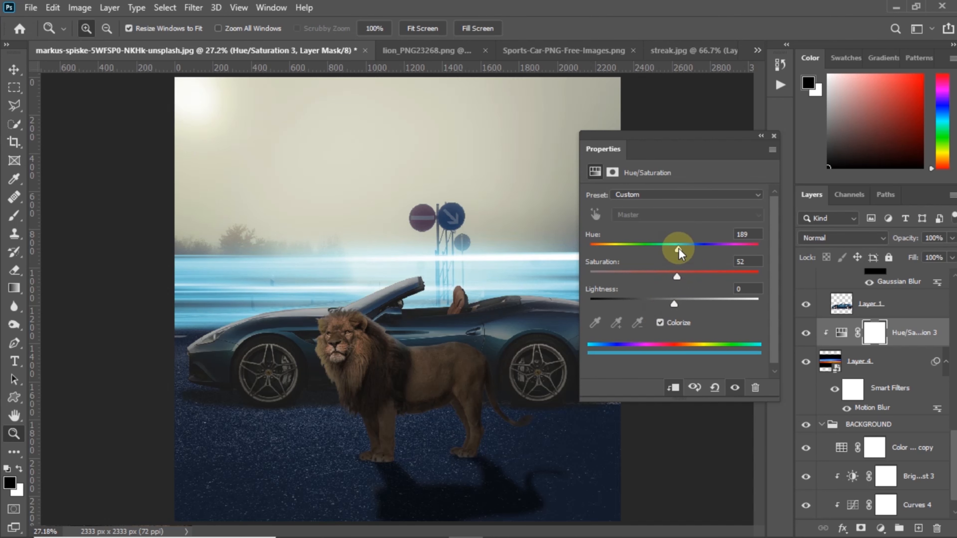
{"action": "right_click", "coordinate": [700, 151]}
{"action": "left_click", "coordinate": [708, 160]}
- Lower the streaks' Hue/Saturation adjustment opacity to 20%
{"action": "mouse_move", "coordinate": [905, 237]}
{"action": "left_mouse_down"}
{"action": "mouse_move", "coordinate": [808, 223]}
{"action": "mouse_move", "coordinate": [835, 230]}
{"action": "mouse_move", "coordinate": [820, 231]}
{"action": "left_mouse_up"}
{"action": "right_click", "coordinate": [510, 246]}
{"action": "left_click", "coordinate": [526, 252]}
- Set the brightness of the car's Brightness/Contrast 2 adjustment to -31
{"action": "scroll", "coordinate": [854, 405], "scroll_direction": "down", "scroll_amount": 1}
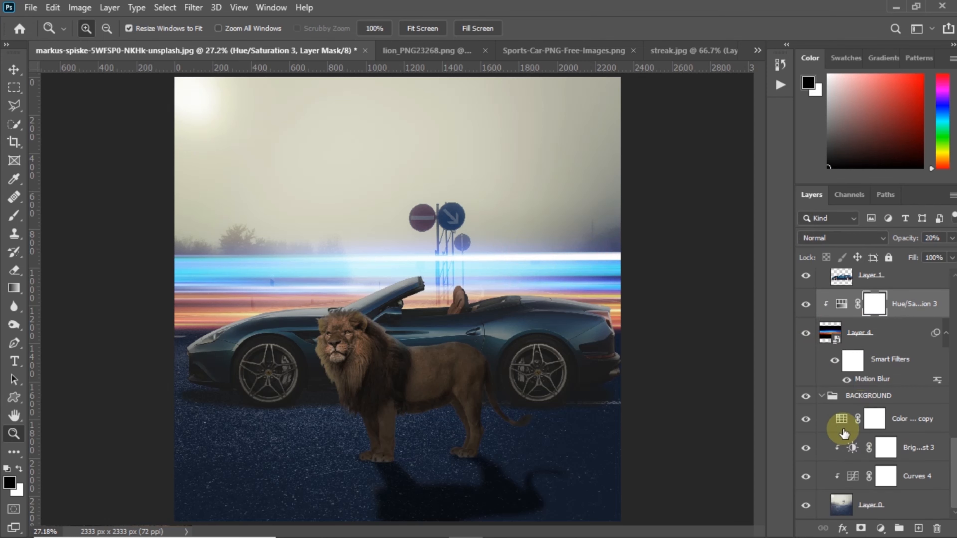
{"action": "scroll", "coordinate": [848, 396], "scroll_direction": "down", "scroll_amount": 4}
{"action": "double_click", "coordinate": [854, 324]}
{"action": "left_click_drag", "start_coordinate": [654, 235], "coordinate": [663, 233]}
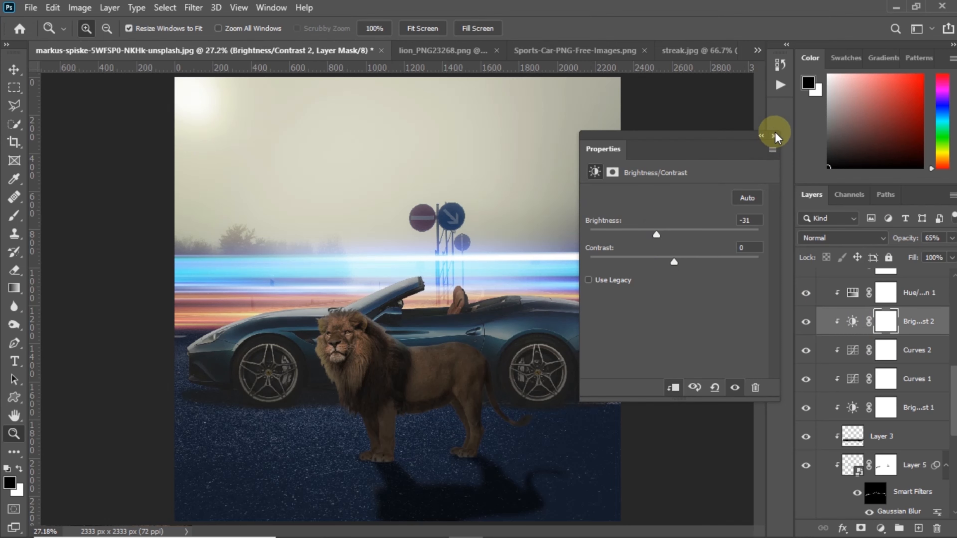
{"action": "left_click", "coordinate": [773, 136]}
- Adjust the shadow end point of the curve in the lion's Curves 5 adjustment
{"action": "scroll", "coordinate": [854, 423], "scroll_direction": "up", "scroll_amount": 1}
{"action": "scroll", "coordinate": [854, 423], "scroll_direction": "down", "scroll_amount": 10}
{"action": "scroll", "coordinate": [858, 406], "scroll_direction": "up", "scroll_amount": 4}
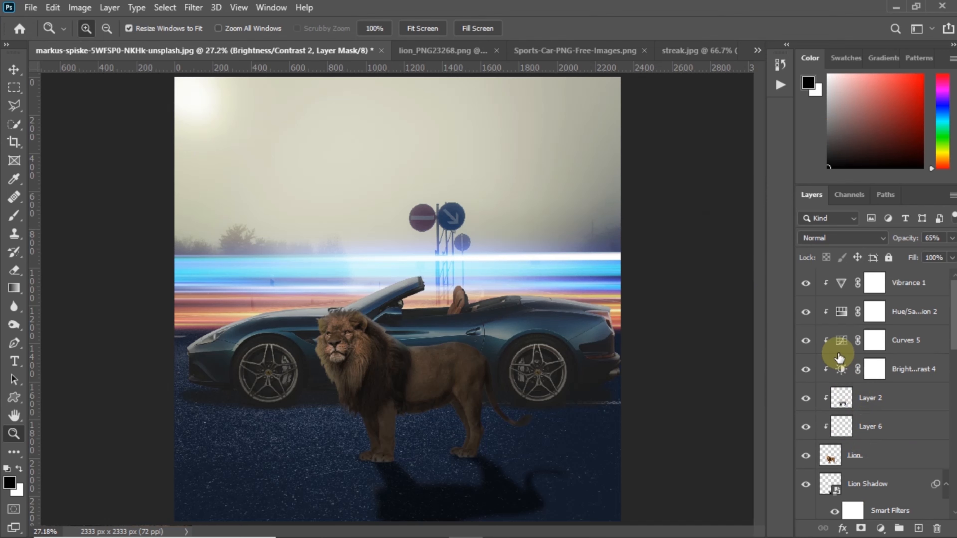
{"action": "double_click", "coordinate": [842, 339]}
{"action": "left_click_drag", "start_coordinate": [620, 358], "coordinate": [598, 353]}
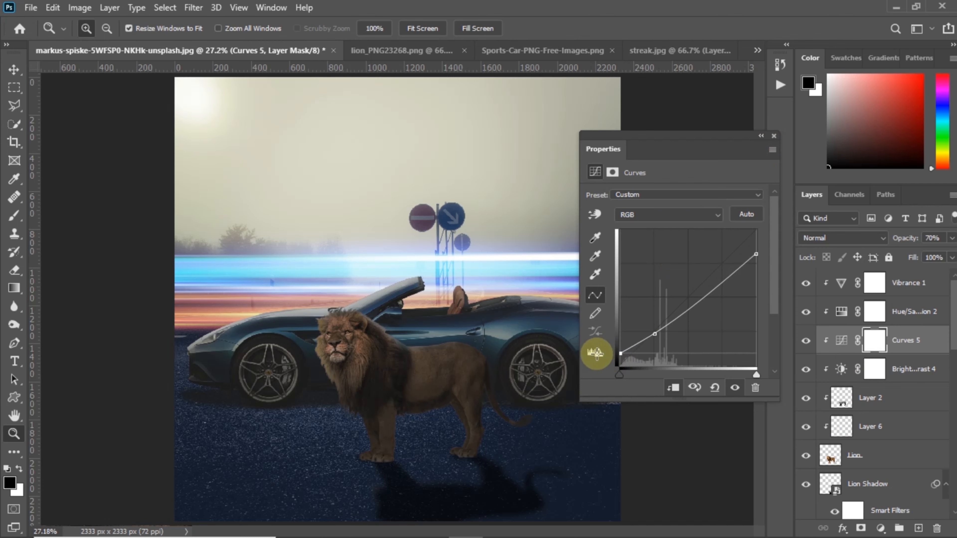
{"action": "left_click", "coordinate": [773, 136]}
{"action": "right_click", "coordinate": [425, 280]}
{"action": "left_click", "coordinate": [452, 282]}
- Group the layers from Vibrance 1 down to Lion Shadow and name the group LION
{"action": "left_click", "coordinate": [925, 290]}
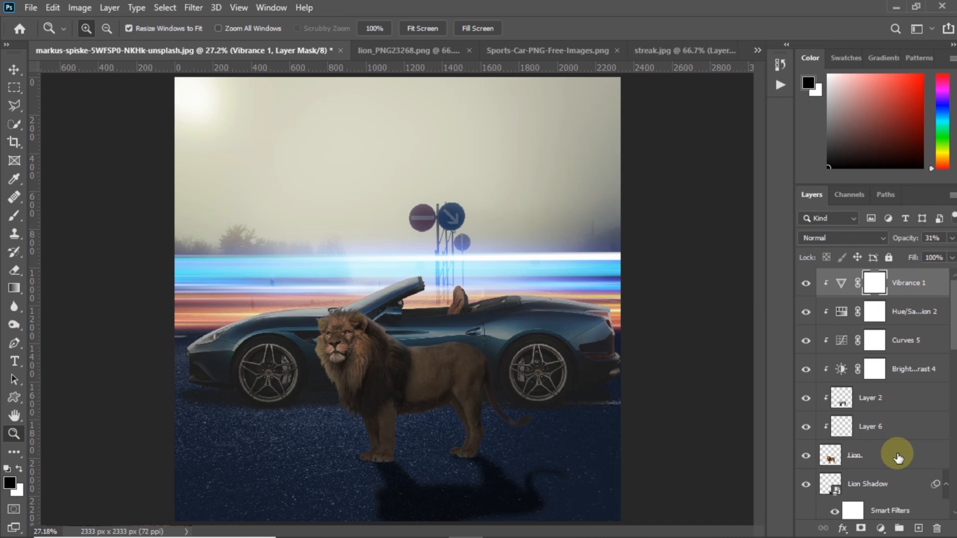
{"action": "left_click", "coordinate": [880, 486]}
{"action": "key", "text": "ctrl+g"}
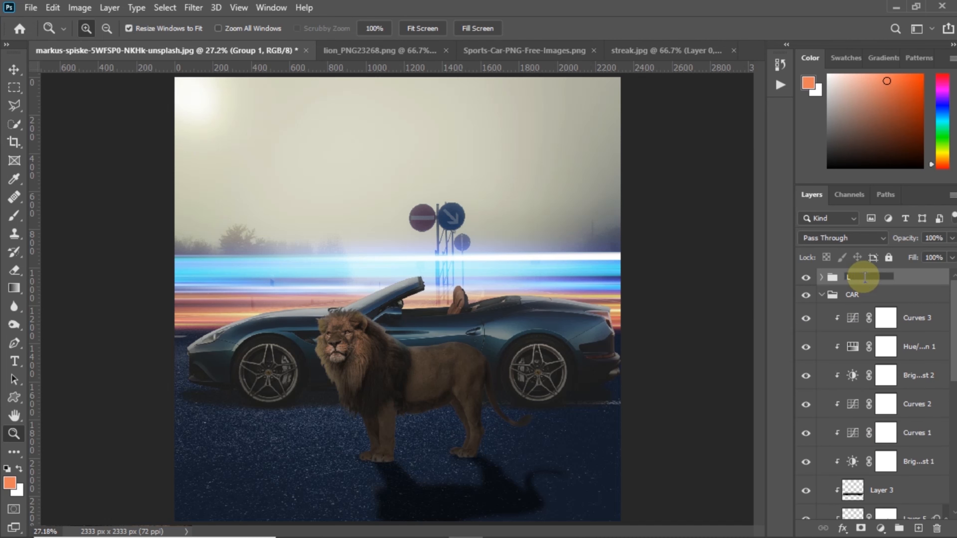
{"action": "key", "text": "Return"}
- Collapse the CAR and BACKGROUND groups, and group Layer 4 with its Hue/Saturation adjustment as STREAK
{"action": "left_click", "coordinate": [821, 295]}
{"action": "scroll", "coordinate": [883, 349], "scroll_direction": "down", "scroll_amount": 1}
{"action": "scroll", "coordinate": [883, 349], "scroll_direction": "up", "scroll_amount": 1}
{"action": "left_click", "coordinate": [821, 410]}
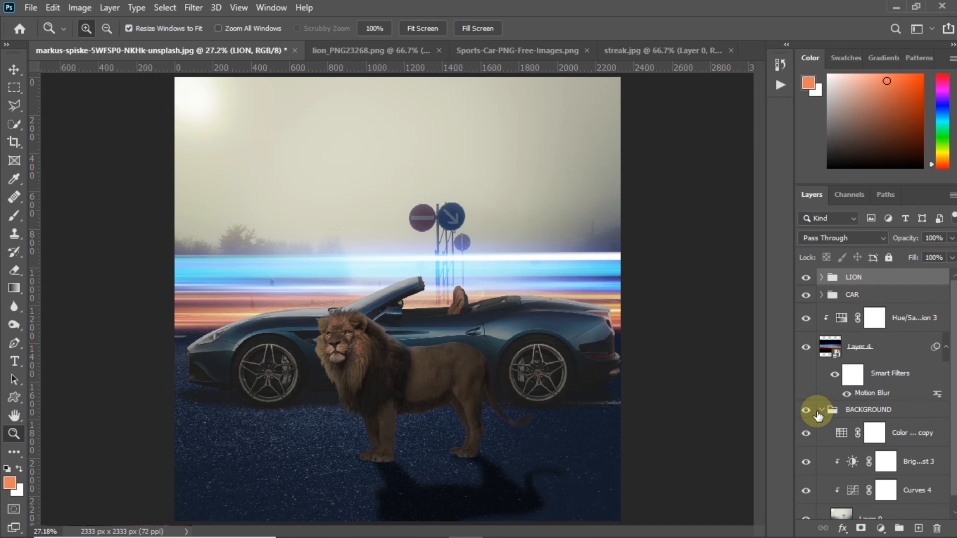
{"action": "left_click", "coordinate": [895, 352], "text": "shift"}
{"action": "key", "text": "ctrl+g"}
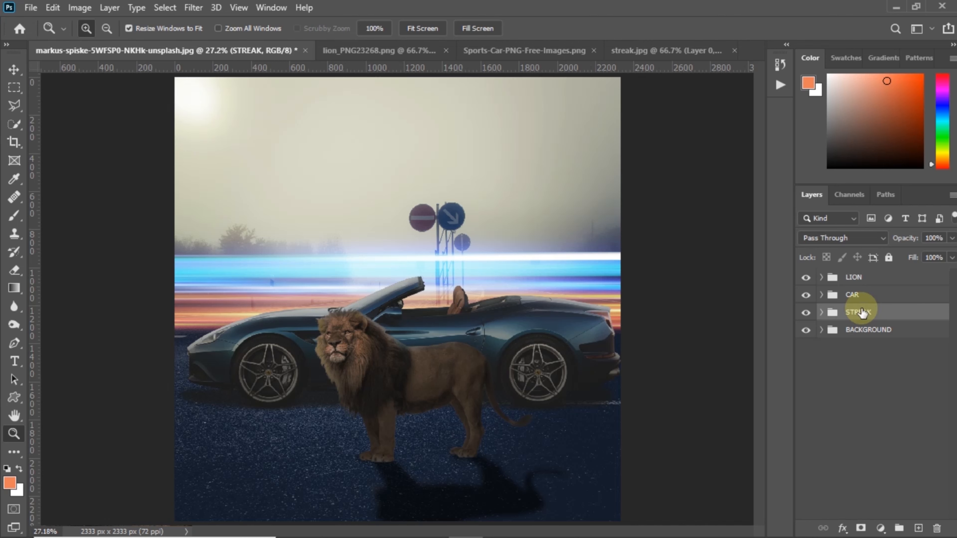
- Add a Color Lookup adjustment above the LION group using the 3D grading.CUBE LUT and set its opacity to 43%
{"action": "left_click", "coordinate": [845, 283]}
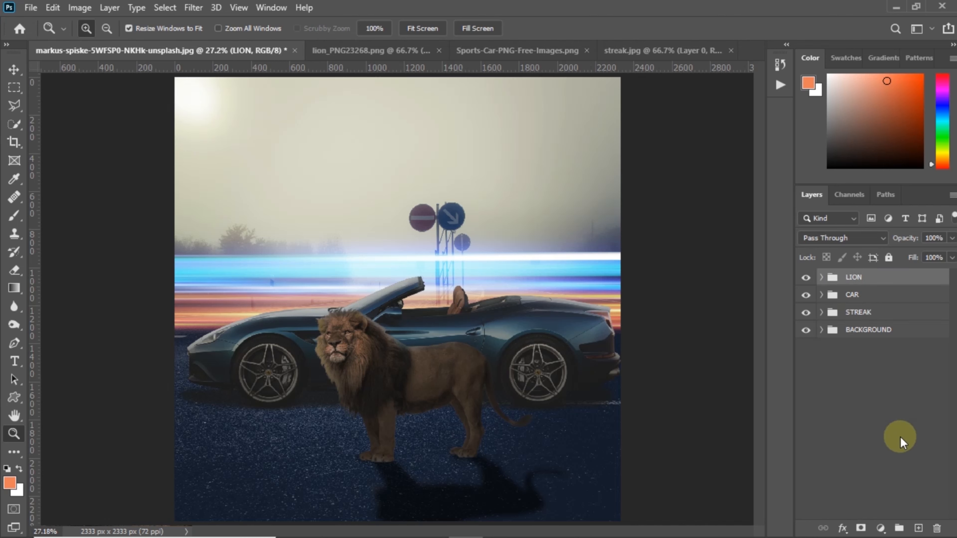
{"action": "left_click", "coordinate": [880, 527]}
{"action": "left_click", "coordinate": [893, 446]}
{"action": "left_click", "coordinate": [689, 196]}
{"action": "left_click", "coordinate": [699, 44]}
{"action": "key", "text": "Down"}
{"action": "key", "text": "Down"}
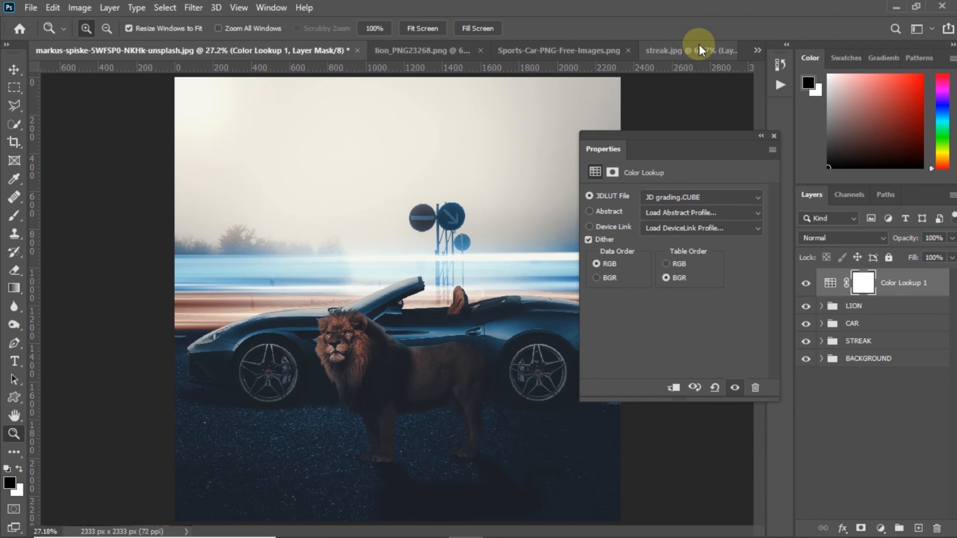
{"action": "left_click", "coordinate": [773, 136]}
{"action": "left_click_drag", "start_coordinate": [902, 238], "coordinate": [829, 240]}
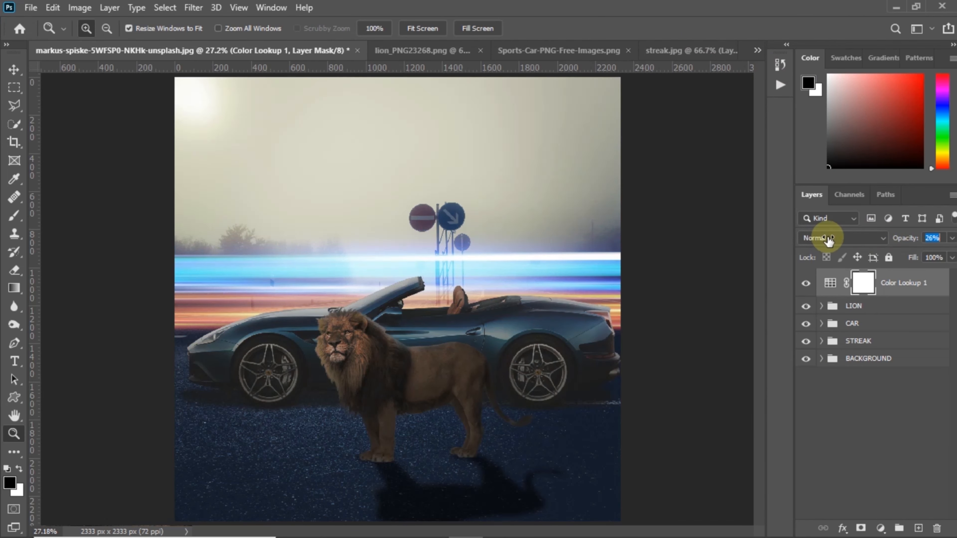
- Duplicate Layer 0 in the BACKGROUND group and convert the lower Layer 0 for smart filters
{"action": "left_click", "coordinate": [821, 358]}
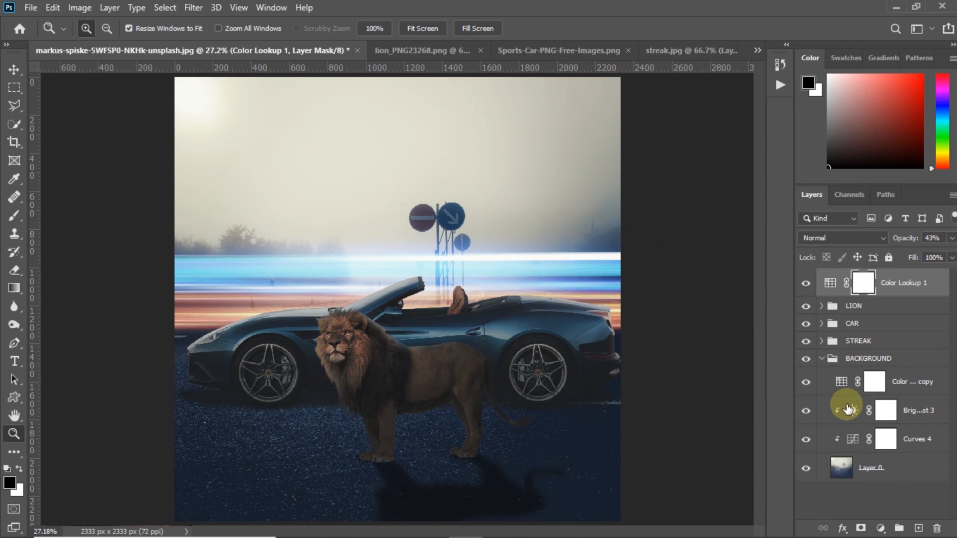
{"action": "left_click", "coordinate": [897, 469]}
{"action": "left_click", "coordinate": [893, 497]}
{"action": "left_click", "coordinate": [193, 8]}
{"action": "left_click", "coordinate": [199, 44]}
- Open the contents of the Layer 0 smart object for editing
{"action": "left_click", "coordinate": [193, 8]}
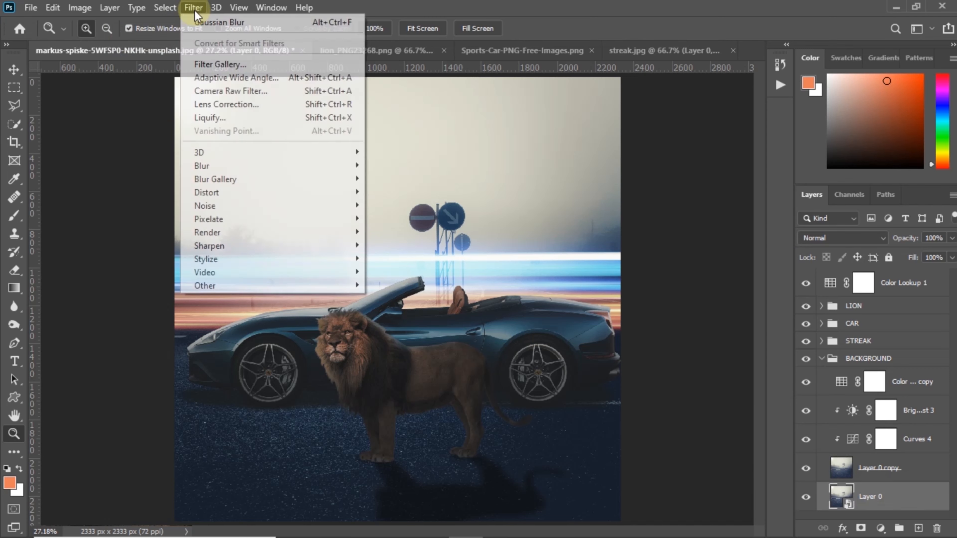
{"action": "mouse_move", "coordinate": [264, 166]}
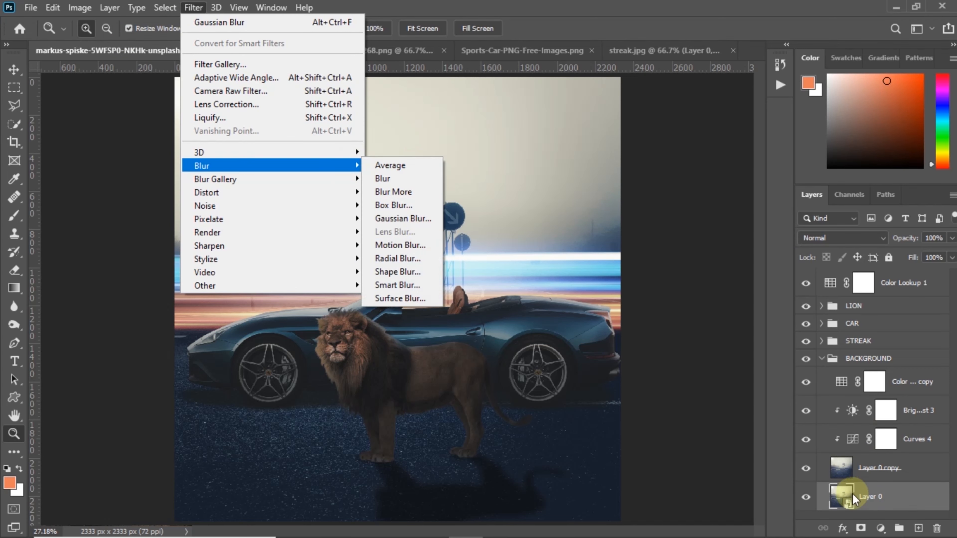
{"action": "double_click", "coordinate": [843, 496]}
{"action": "left_click", "coordinate": [192, 9]}
{"action": "mouse_move", "coordinate": [339, 165]}
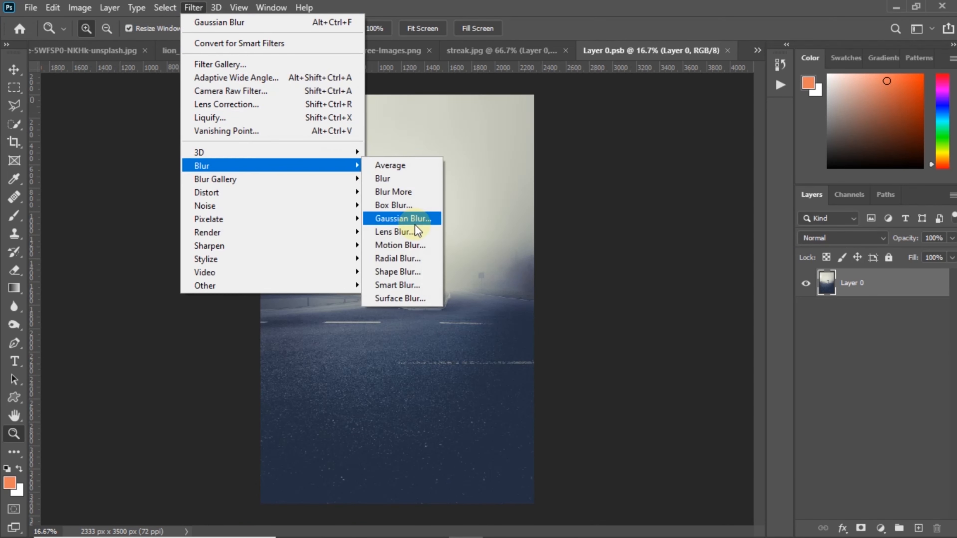
{"action": "left_click", "coordinate": [407, 236]}
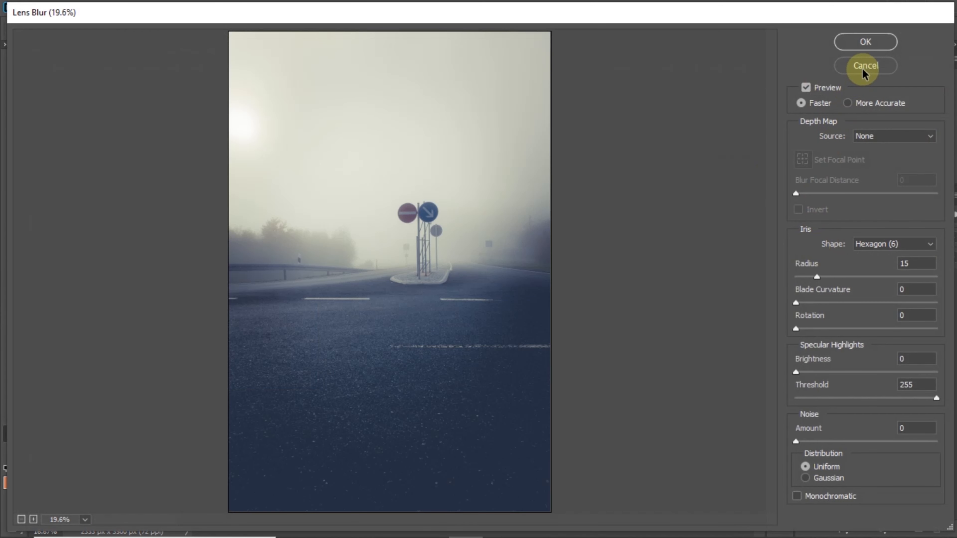
{"action": "left_click", "coordinate": [864, 42]}
- Start a Field Blur on the road photo with one pin on the traffic signs and a second on the road at 4 px
{"action": "left_click", "coordinate": [193, 7]}
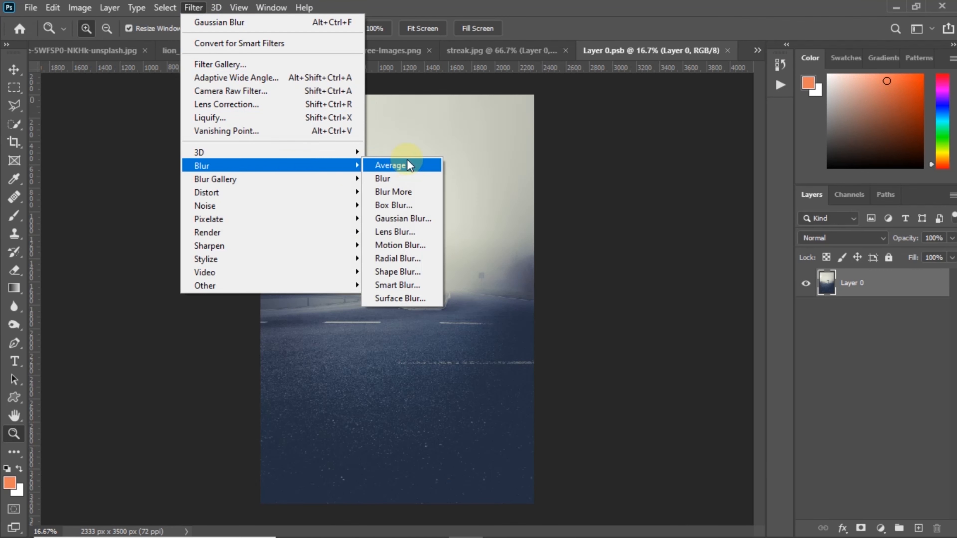
{"action": "mouse_move", "coordinate": [354, 179]}
{"action": "left_click", "coordinate": [386, 181]}
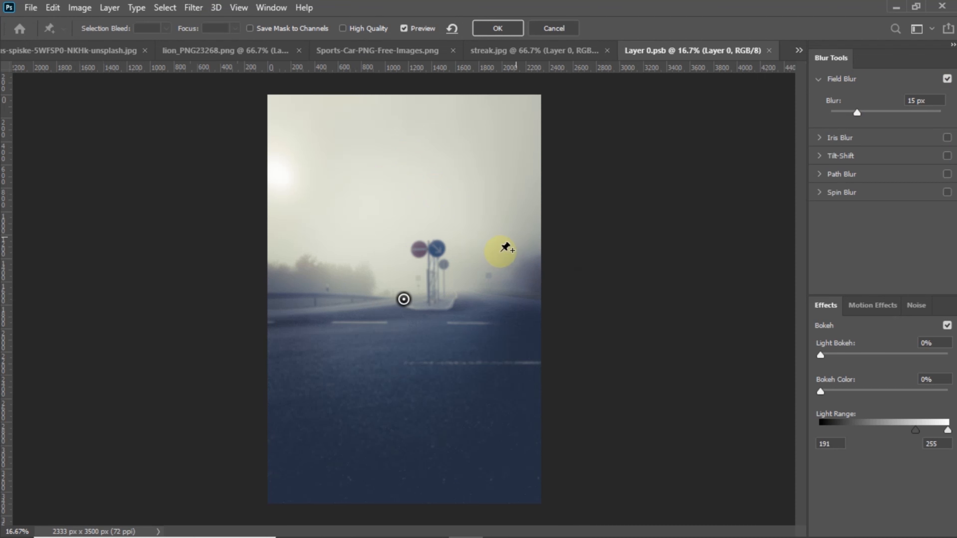
{"action": "left_click_drag", "start_coordinate": [407, 292], "coordinate": [433, 257]}
{"action": "left_click_drag", "start_coordinate": [856, 112], "coordinate": [848, 114]}
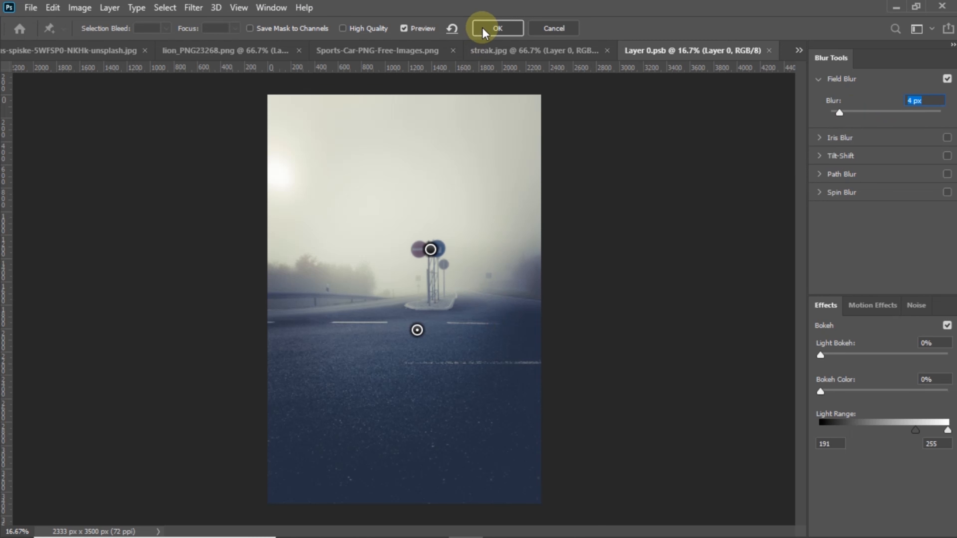
- Add a third blur pin in the sky and apply the Field Blur
{"action": "left_click", "coordinate": [451, 142]}
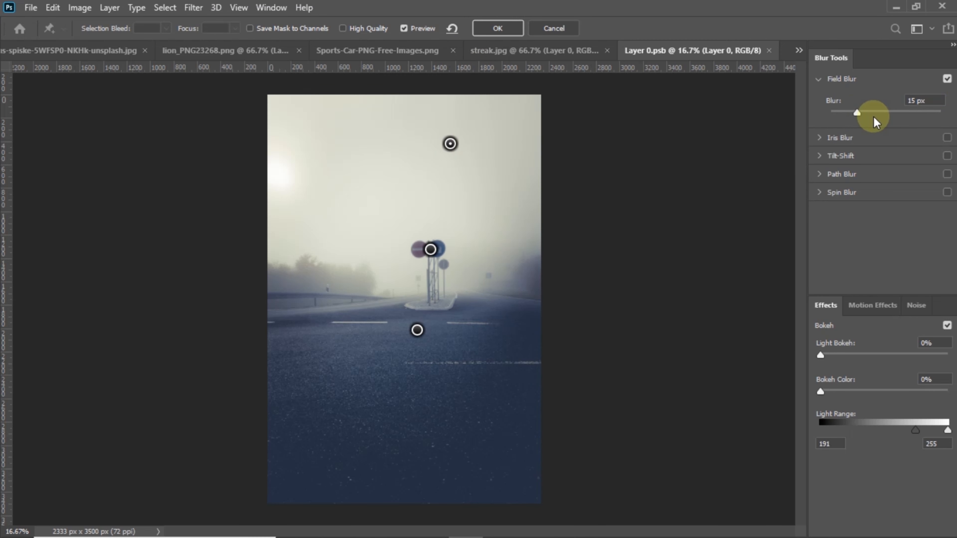
{"action": "left_click", "coordinate": [858, 113]}
{"action": "left_click", "coordinate": [497, 28]}
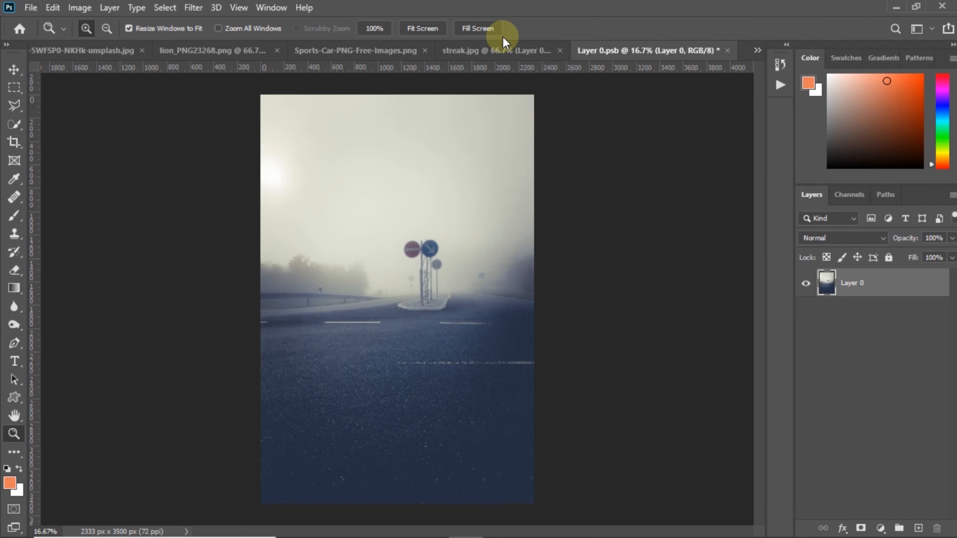
- Return to the composite document and move the blurred Layer 0 above Layer 0 copy in the BACKGROUND group
{"action": "left_click", "coordinate": [89, 52]}
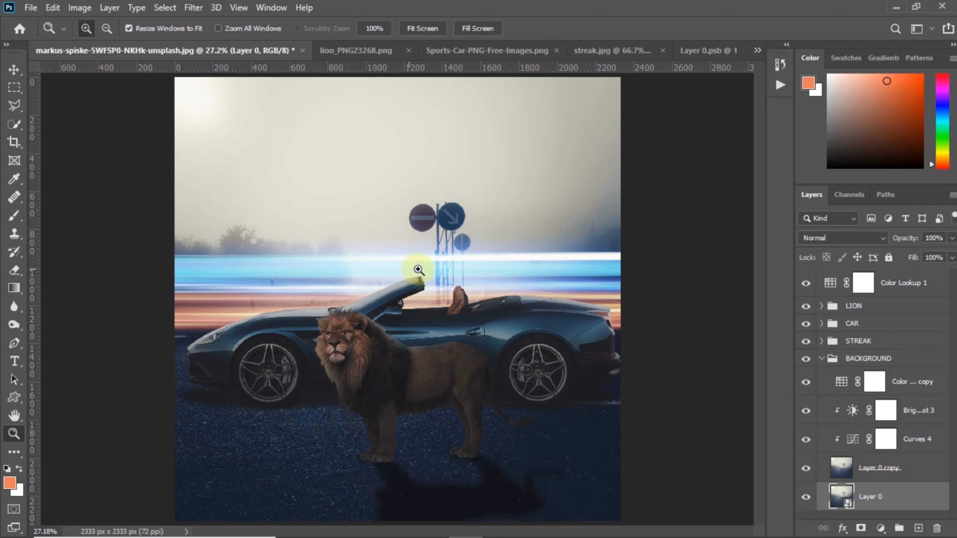
{"action": "left_click_drag", "start_coordinate": [871, 494], "coordinate": [879, 467]}
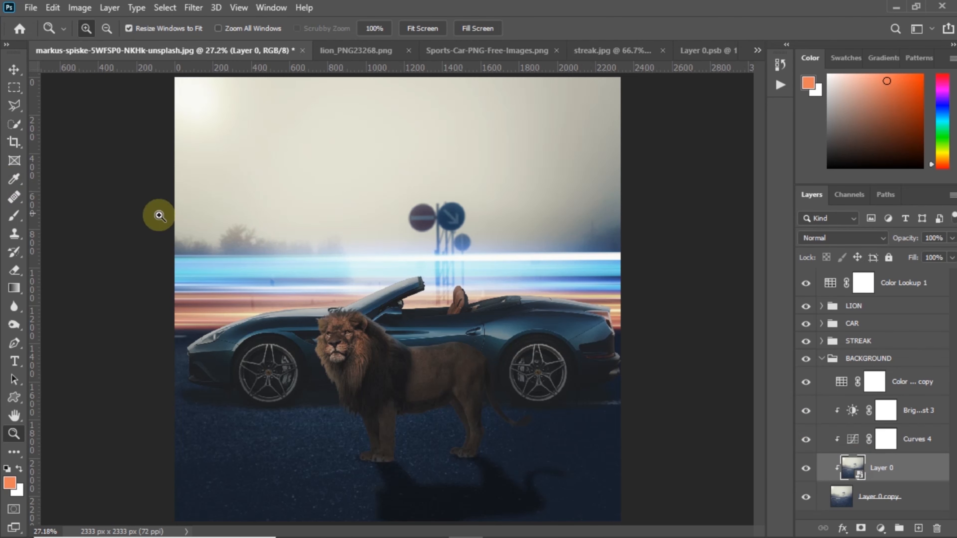
- Mask the blurred Layer 0 so the road from the car's mid-height down is hidden and only the area above shows the blur
{"action": "left_click", "coordinate": [14, 87]}
{"action": "left_click_drag", "start_coordinate": [164, 336], "coordinate": [679, 527]}
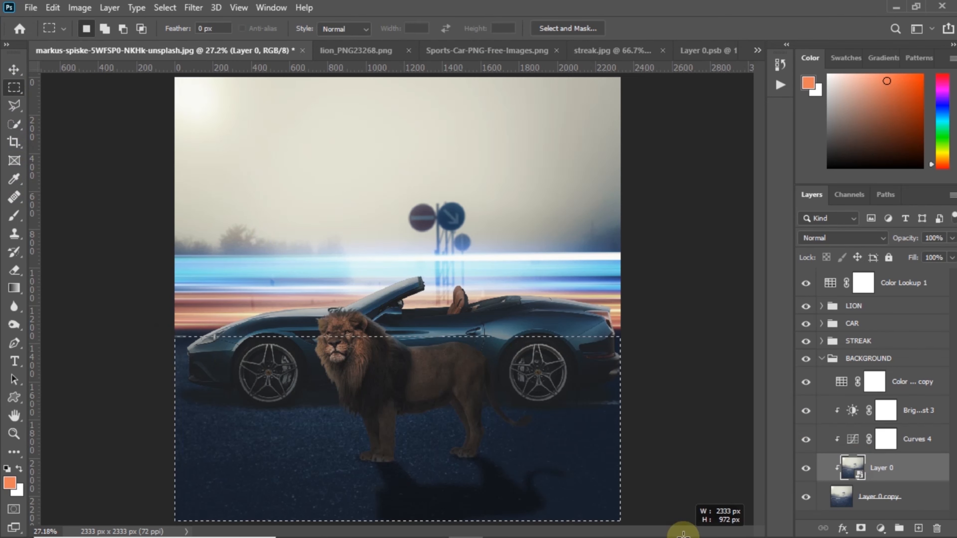
{"action": "left_click", "coordinate": [860, 527]}
{"action": "key", "text": "z"}
{"action": "right_click", "coordinate": [379, 360]}
{"action": "left_click", "coordinate": [391, 367]}
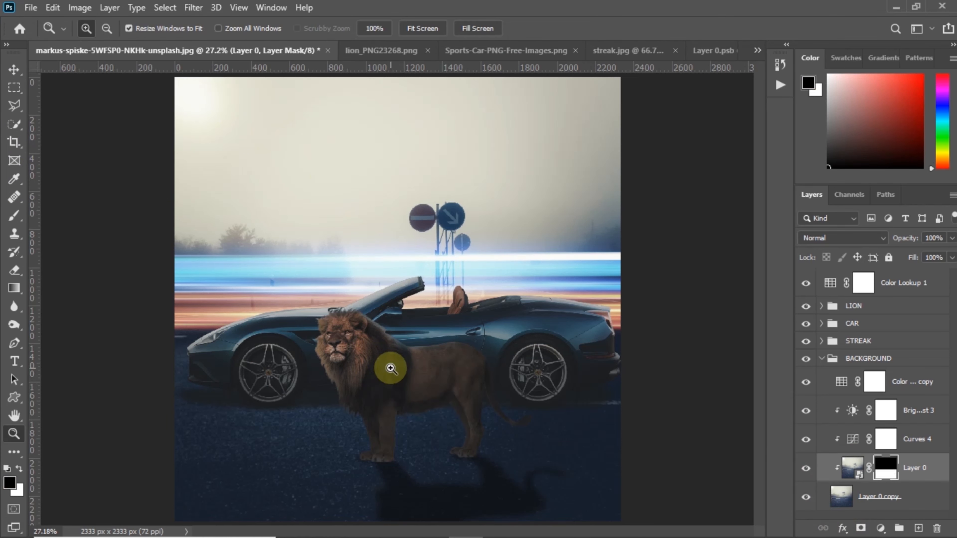
{"action": "right_click", "coordinate": [402, 338]}
{"action": "left_click", "coordinate": [415, 346]}
- Set Color Lookup 1 to 79% opacity and paint black on its mask over the lion's body with a 225 px brush at 1% flow
{"action": "left_click", "coordinate": [907, 281]}
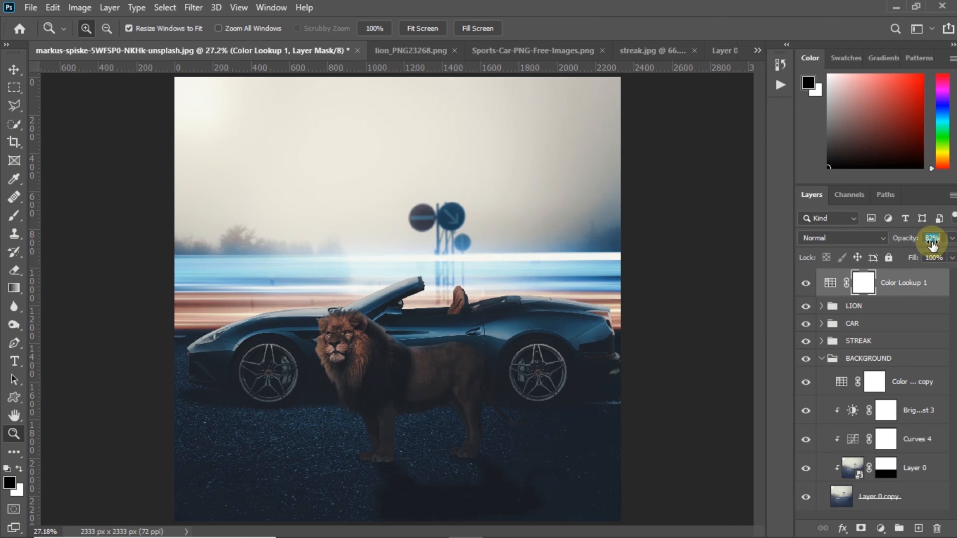
{"action": "key", "text": "b"}
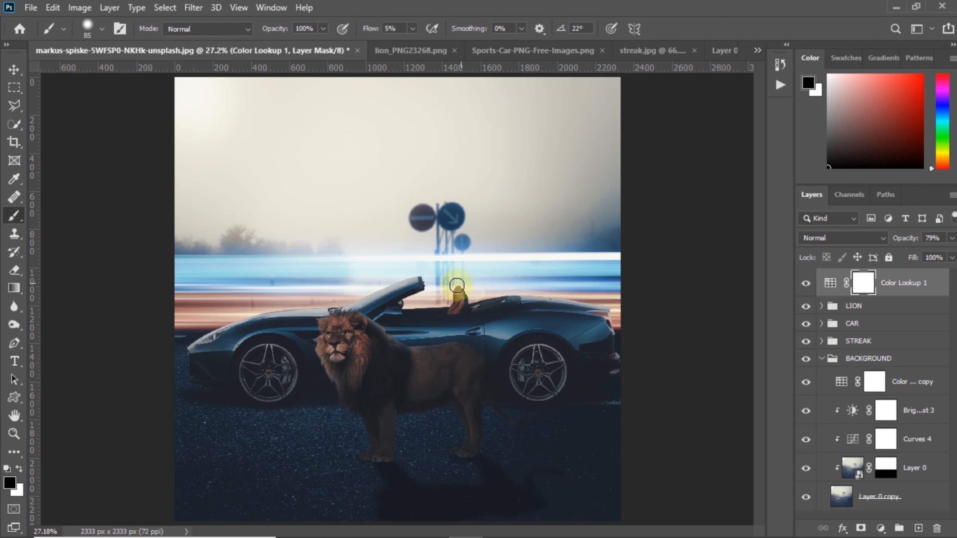
{"action": "left_click_drag", "start_coordinate": [374, 304], "coordinate": [407, 306]}
{"action": "right_click", "coordinate": [407, 306]}
{"action": "left_click_drag", "start_coordinate": [491, 368], "coordinate": [475, 364]}
{"action": "left_click_drag", "start_coordinate": [372, 27], "coordinate": [358, 31]}
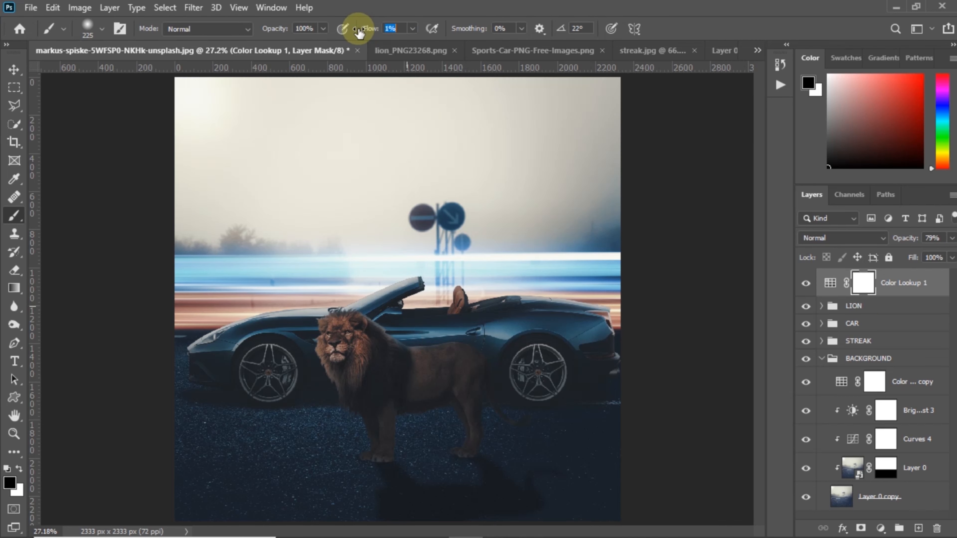
{"action": "mouse_move", "coordinate": [431, 358]}
{"action": "left_mouse_down"}
{"action": "mouse_move", "coordinate": [388, 357]}
{"action": "mouse_move", "coordinate": [460, 371]}
{"action": "mouse_move", "coordinate": [319, 345]}
{"action": "mouse_move", "coordinate": [369, 334]}
{"action": "mouse_move", "coordinate": [379, 363]}
{"action": "mouse_move", "coordinate": [452, 399]}
{"action": "mouse_move", "coordinate": [408, 407]}
{"action": "mouse_move", "coordinate": [450, 427]}
{"action": "mouse_move", "coordinate": [379, 430]}
{"action": "mouse_move", "coordinate": [442, 384]}
{"action": "mouse_move", "coordinate": [477, 431]}
{"action": "mouse_move", "coordinate": [467, 354]}
{"action": "mouse_move", "coordinate": [426, 364]}
{"action": "mouse_move", "coordinate": [412, 350]}
{"action": "mouse_move", "coordinate": [452, 370]}
{"action": "mouse_move", "coordinate": [424, 389]}
{"action": "mouse_move", "coordinate": [461, 355]}
{"action": "mouse_move", "coordinate": [381, 361]}
{"action": "mouse_move", "coordinate": [347, 384]}
{"action": "mouse_move", "coordinate": [359, 398]}
{"action": "mouse_move", "coordinate": [469, 381]}
{"action": "left_mouse_up"}
{"action": "left_click", "coordinate": [801, 284]}
{"action": "left_click", "coordinate": [800, 283]}
- Paint black on the Color Lookup 1 mask over the lion's face and compare the image with and without the layer
{"action": "key", "text": "z"}
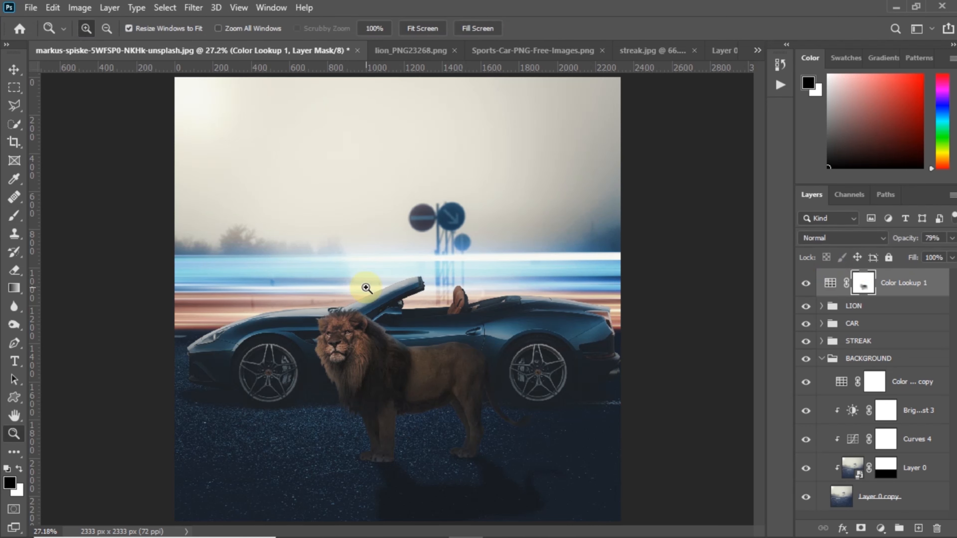
{"action": "left_click", "coordinate": [340, 337]}
{"action": "key", "text": "b"}
{"action": "mouse_move", "coordinate": [327, 353]}
{"action": "left_mouse_down"}
{"action": "mouse_move", "coordinate": [320, 336]}
{"action": "mouse_move", "coordinate": [320, 363]}
{"action": "mouse_move", "coordinate": [359, 352]}
{"action": "mouse_move", "coordinate": [353, 385]}
{"action": "mouse_move", "coordinate": [333, 369]}
{"action": "left_mouse_up"}
{"action": "left_click", "coordinate": [888, 288]}
{"action": "left_click", "coordinate": [805, 283]}
{"action": "left_click", "coordinate": [804, 282]}
{"action": "key", "text": "z"}
{"action": "right_click", "coordinate": [407, 262]}
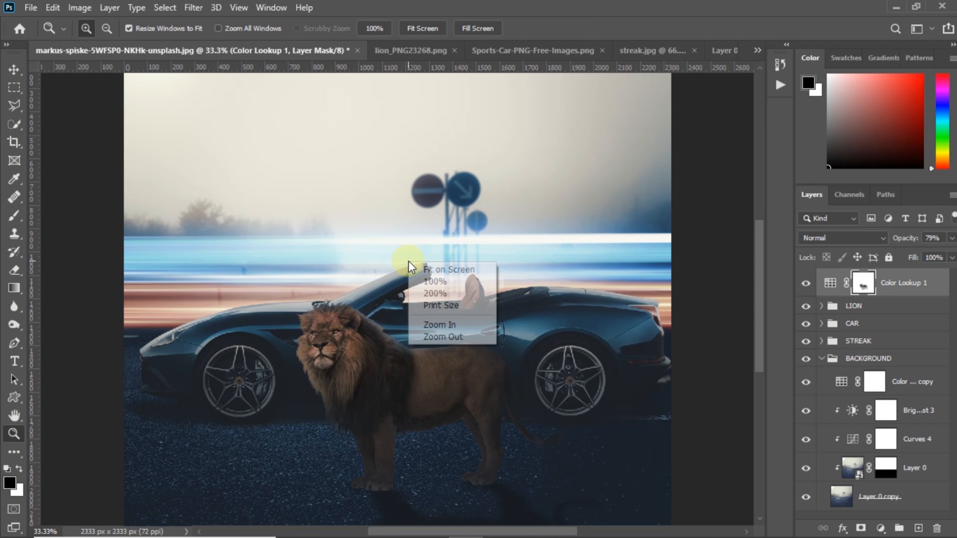
{"action": "left_click", "coordinate": [420, 266]}
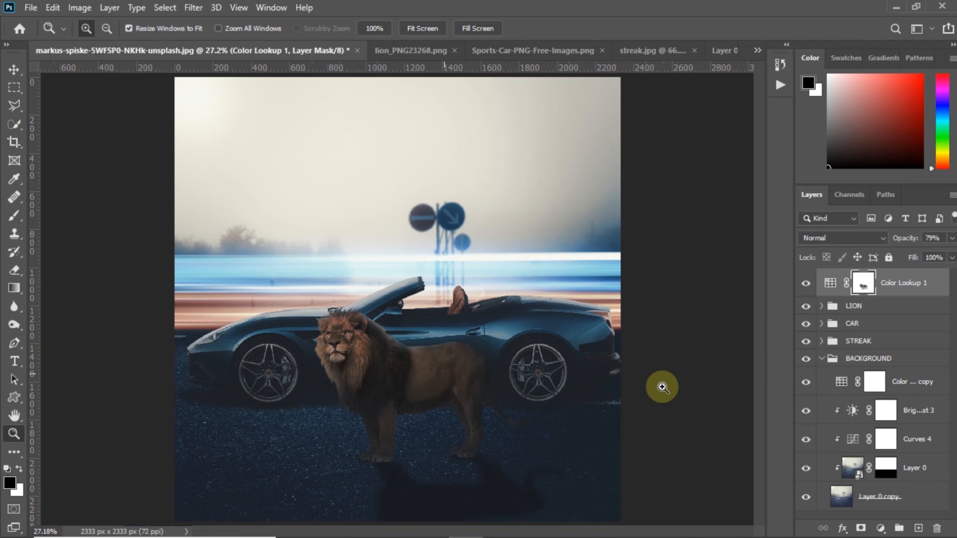
- Add a Selective Color adjustment and set its Reds to cyan +2, magenta +3, yellow +4 and black -27
{"action": "left_click", "coordinate": [880, 528]}
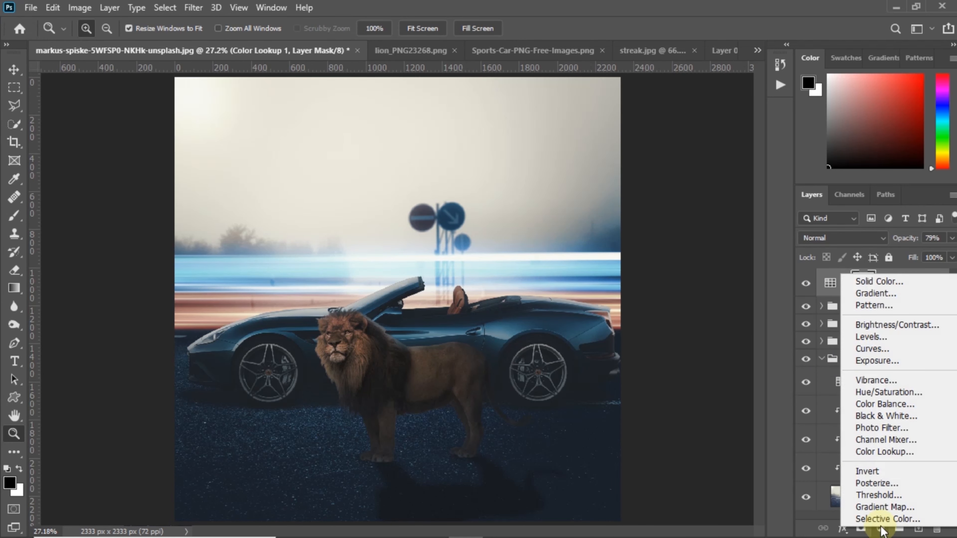
{"action": "left_click", "coordinate": [881, 518]}
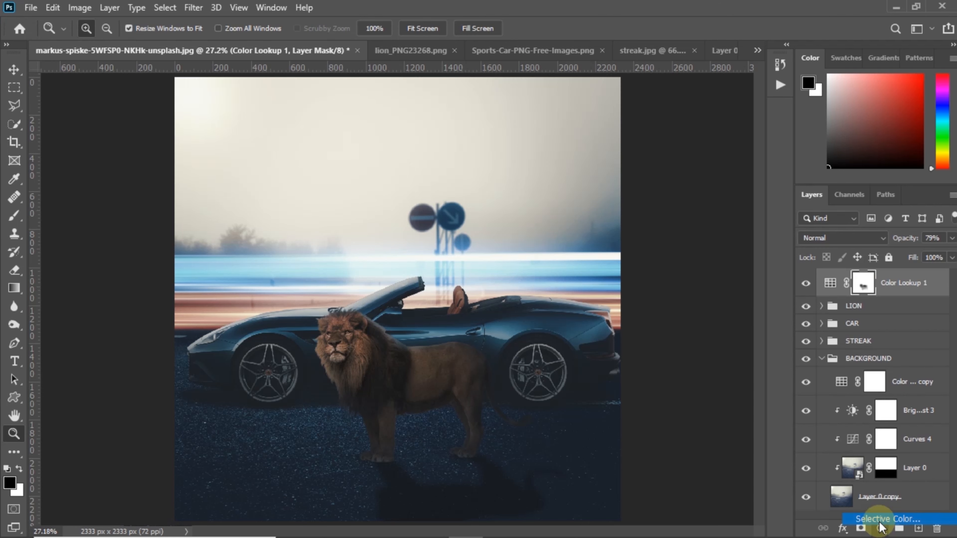
{"action": "mouse_move", "coordinate": [639, 239]}
{"action": "left_mouse_down"}
{"action": "mouse_move", "coordinate": [619, 238]}
{"action": "mouse_move", "coordinate": [630, 240]}
{"action": "left_mouse_up"}
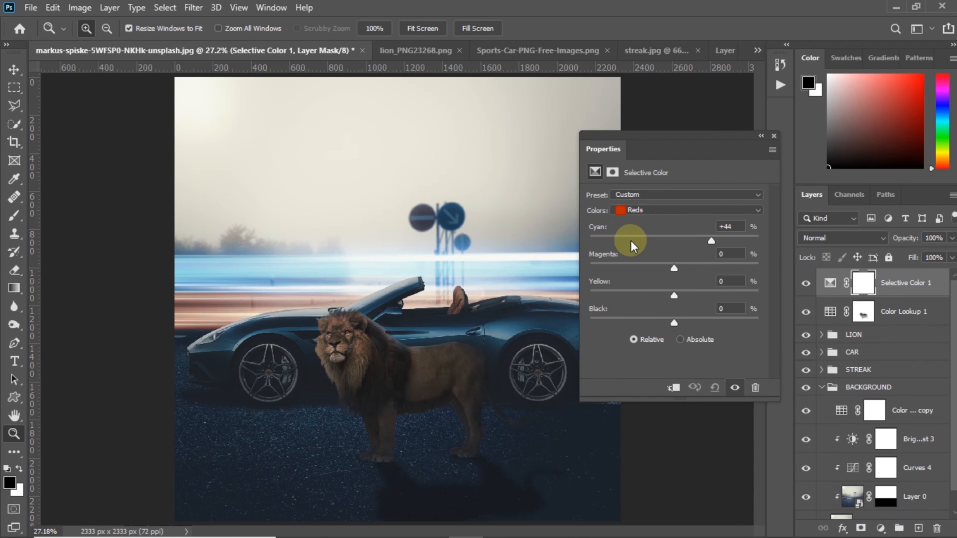
{"action": "left_click_drag", "start_coordinate": [687, 252], "coordinate": [676, 272]}
{"action": "left_click_drag", "start_coordinate": [697, 297], "coordinate": [651, 321]}
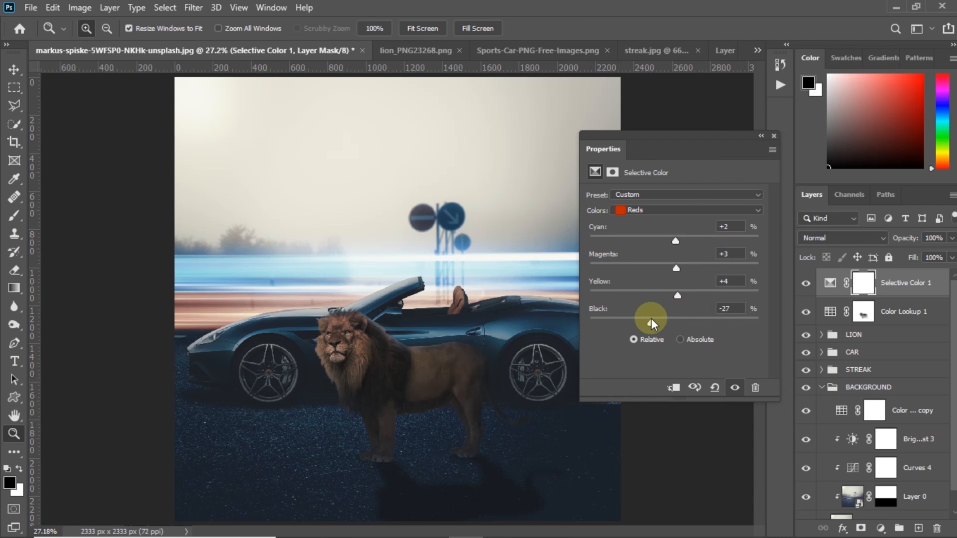
- Fine-tune the Neutrals of the Selective Color adjustment across the cyan, magenta, yellow and black amounts
{"action": "left_click", "coordinate": [663, 210]}
{"action": "left_click", "coordinate": [647, 316]}
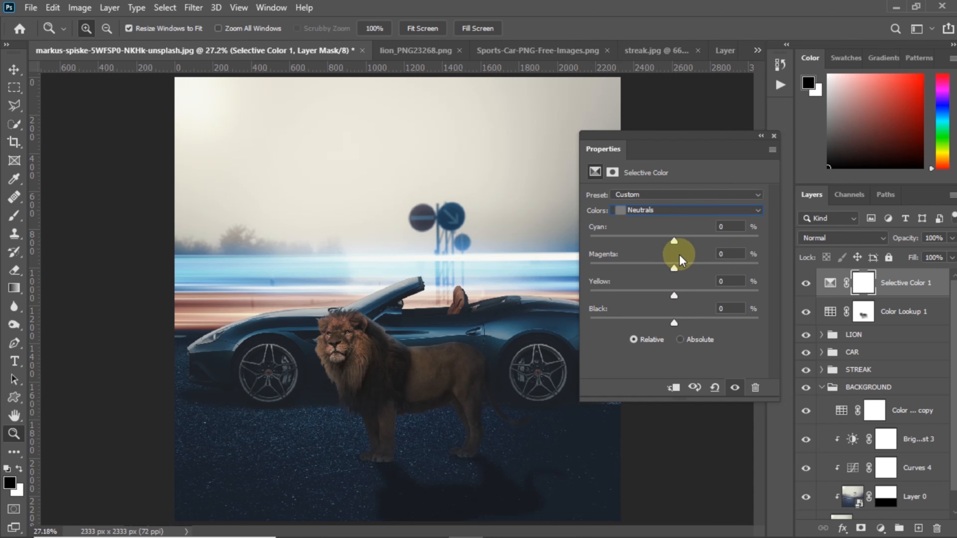
{"action": "left_click_drag", "start_coordinate": [681, 241], "coordinate": [675, 293]}
{"action": "left_click_drag", "start_coordinate": [674, 323], "coordinate": [673, 270]}
- Set the Selective Color Blacks to cyan -1, yellow +3 and black -1, and lower the adjustment layer's opacity to 40%
{"action": "left_click", "coordinate": [673, 210]}
{"action": "left_click", "coordinate": [666, 301]}
{"action": "left_click_drag", "start_coordinate": [673, 240], "coordinate": [673, 244]}
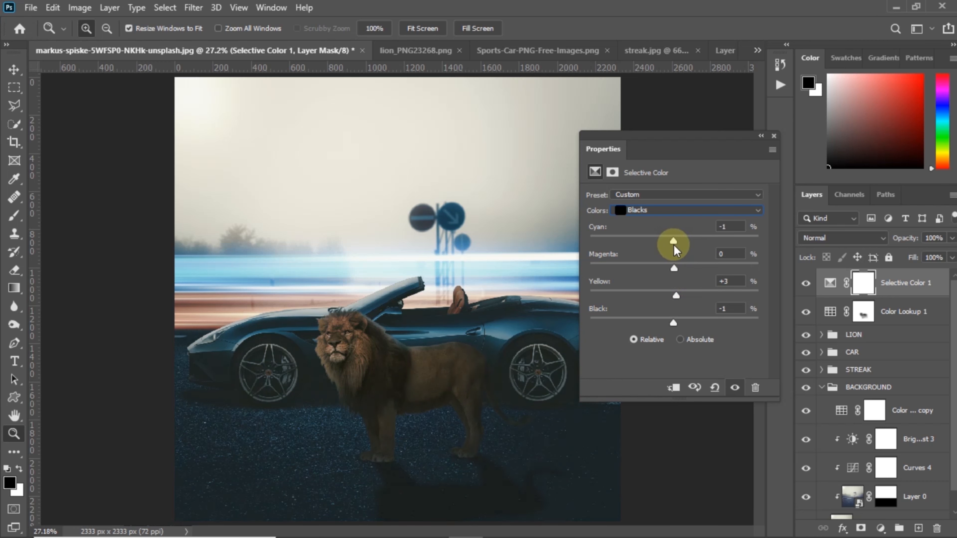
{"action": "left_click_drag", "start_coordinate": [896, 237], "coordinate": [774, 233]}
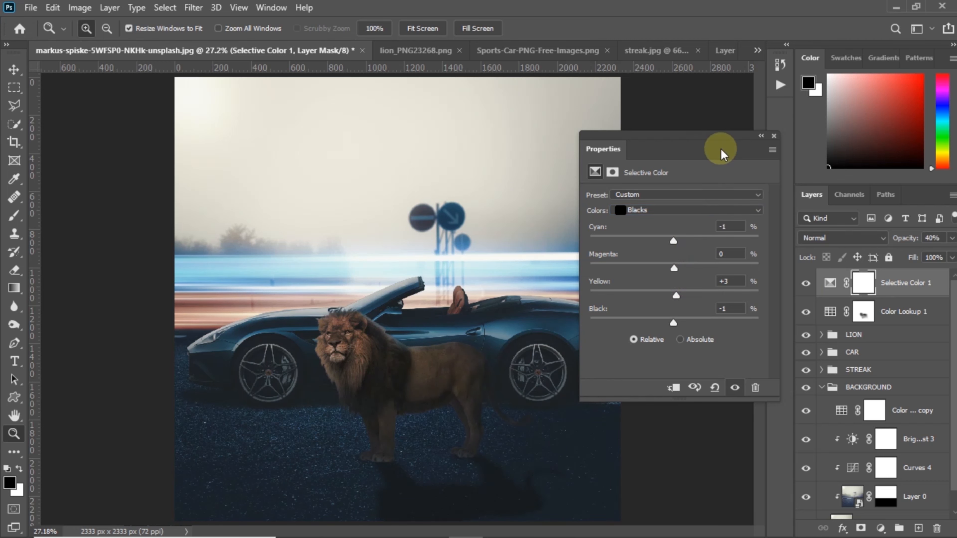
{"action": "left_click", "coordinate": [773, 136]}
{"action": "right_click", "coordinate": [513, 181]}
{"action": "left_click", "coordinate": [524, 188]}
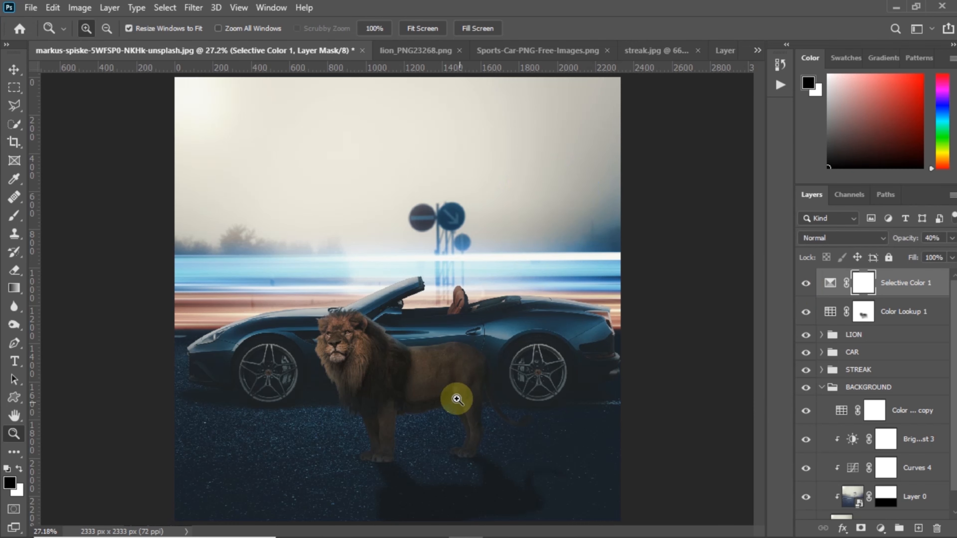
- Expand the LION group to reach the lion's shading and shadow layers
{"action": "key", "text": "v"}
{"action": "left_click", "coordinate": [394, 504]}
{"action": "left_click", "coordinate": [820, 335]}
{"action": "scroll", "coordinate": [842, 388], "scroll_direction": "down", "scroll_amount": 2}
{"action": "scroll", "coordinate": [848, 413], "scroll_direction": "down", "scroll_amount": 3}
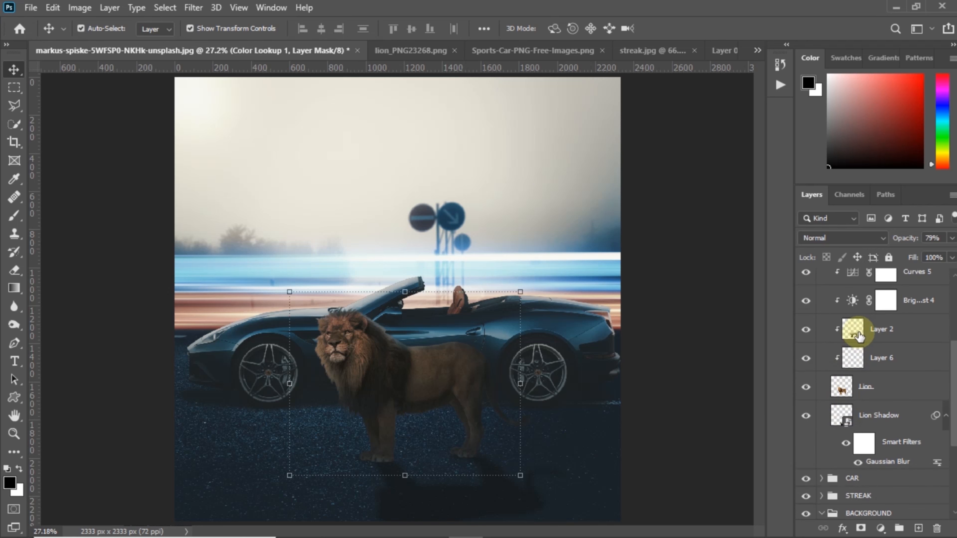
{"action": "left_click", "coordinate": [849, 331]}
{"action": "key", "text": "ctrl+t"}
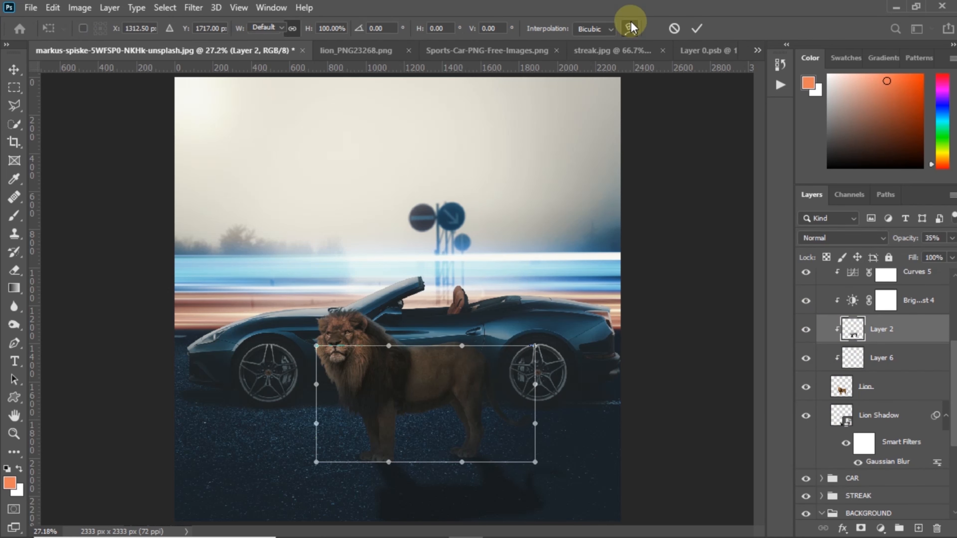
{"action": "left_click", "coordinate": [630, 28]}
{"action": "left_click", "coordinate": [673, 27]}
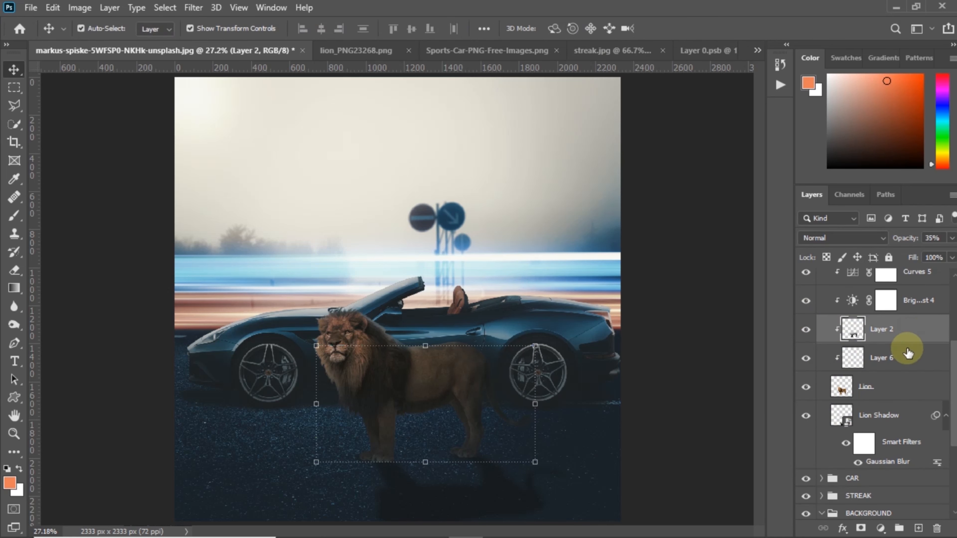
- Start a warp on the Lion Shadow layer and bend the shadow of the front legs inward below the paws
{"action": "left_click", "coordinate": [898, 360]}
{"action": "left_click", "coordinate": [885, 416]}
{"action": "key", "text": "ctrl+t"}
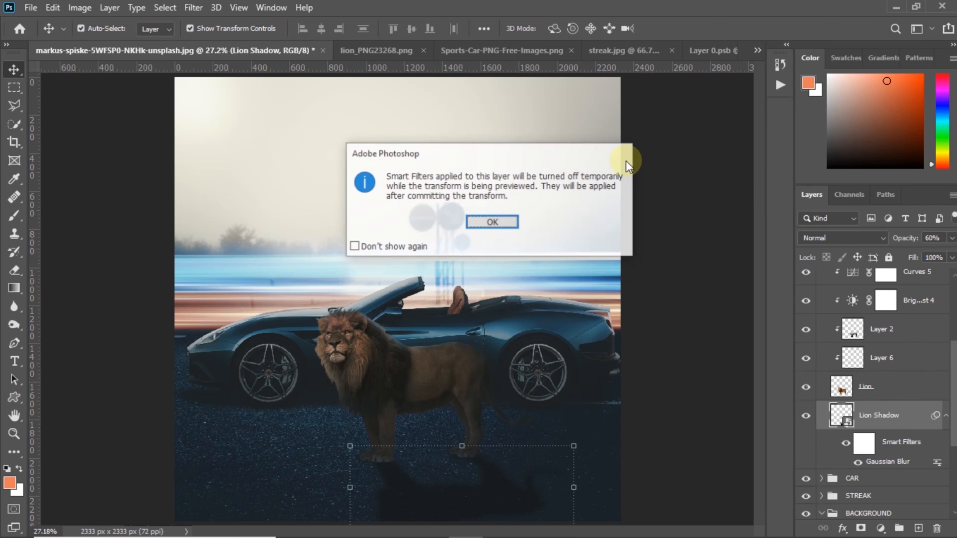
{"action": "left_click", "coordinate": [488, 219]}
{"action": "left_click", "coordinate": [630, 28]}
{"action": "left_click_drag", "start_coordinate": [391, 488], "coordinate": [412, 513]}
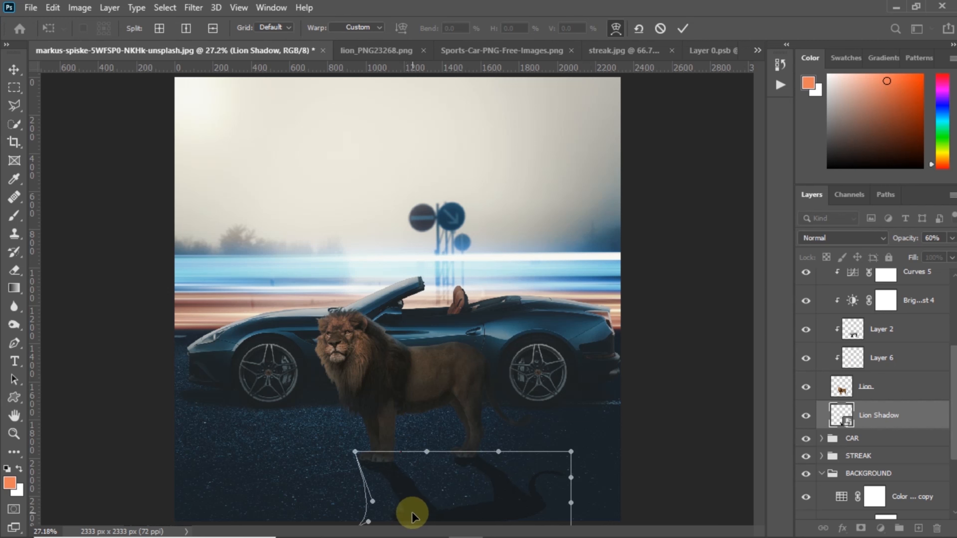
- Refine the shadow warp at the upper edge near the paws and around the hind part, and apply it
{"action": "left_click_drag", "start_coordinate": [458, 461], "coordinate": [455, 459]}
{"action": "left_click_drag", "start_coordinate": [355, 451], "coordinate": [359, 452]}
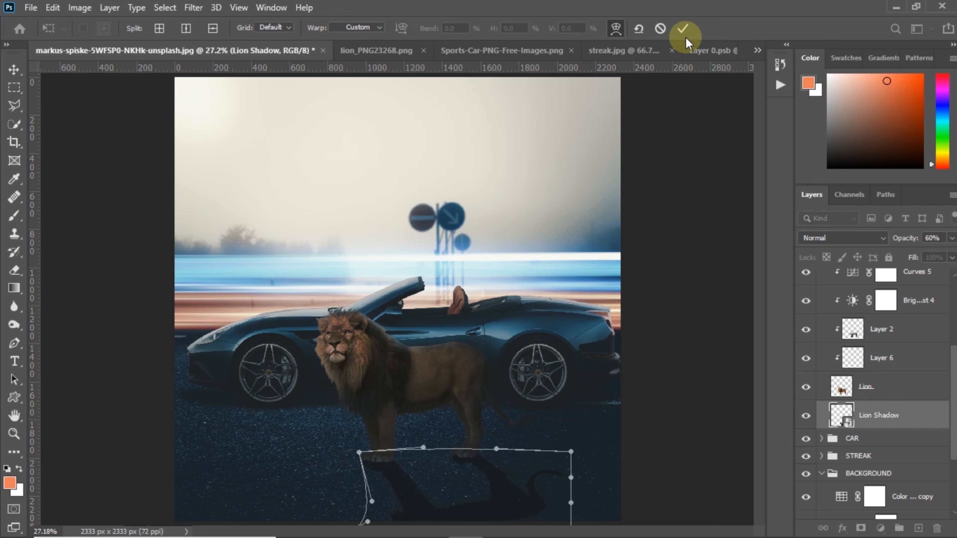
{"action": "left_click_drag", "start_coordinate": [528, 515], "coordinate": [532, 512]}
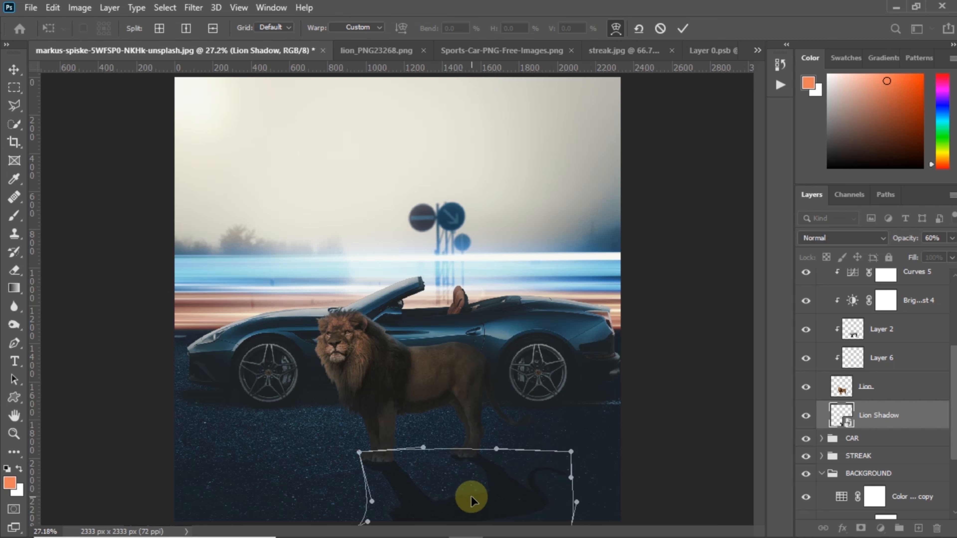
{"action": "left_click", "coordinate": [682, 28]}
{"action": "key", "text": "z"}
{"action": "right_click", "coordinate": [394, 302]}
{"action": "left_click", "coordinate": [427, 310]}
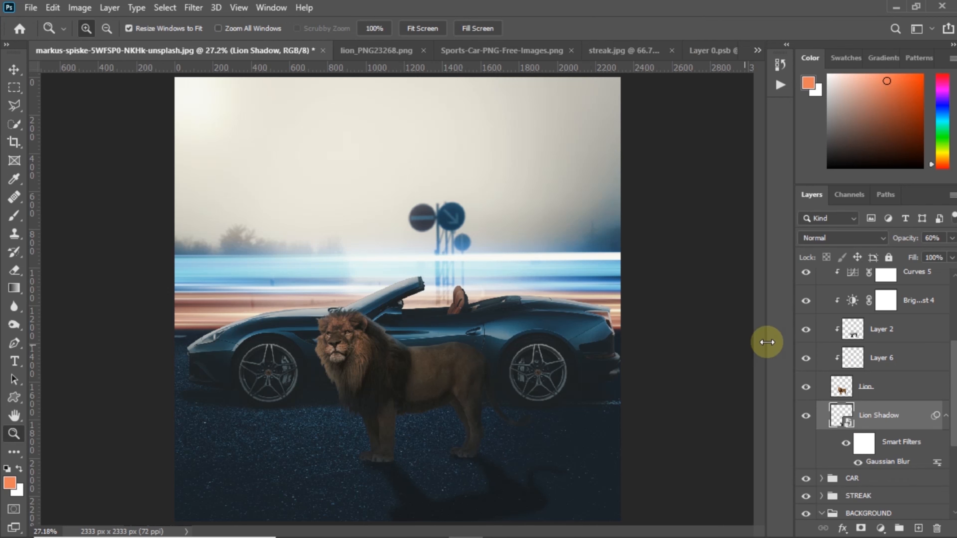
- Examine the lion's head up close against the car with the Selective Color 1 layer selected
{"action": "scroll", "coordinate": [842, 410], "scroll_direction": "up", "scroll_amount": 3}
{"action": "scroll", "coordinate": [842, 410], "scroll_direction": "up", "scroll_amount": 1}
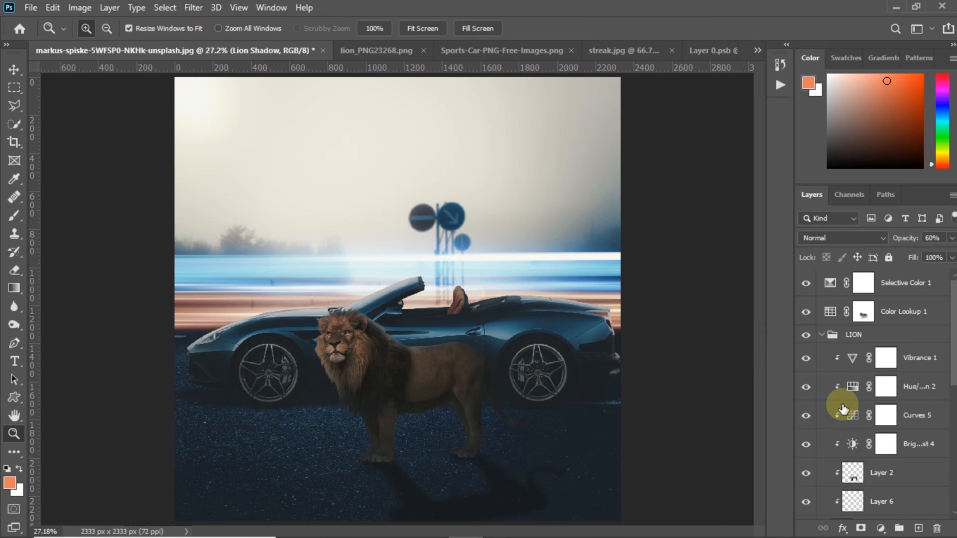
{"action": "left_click", "coordinate": [906, 286]}
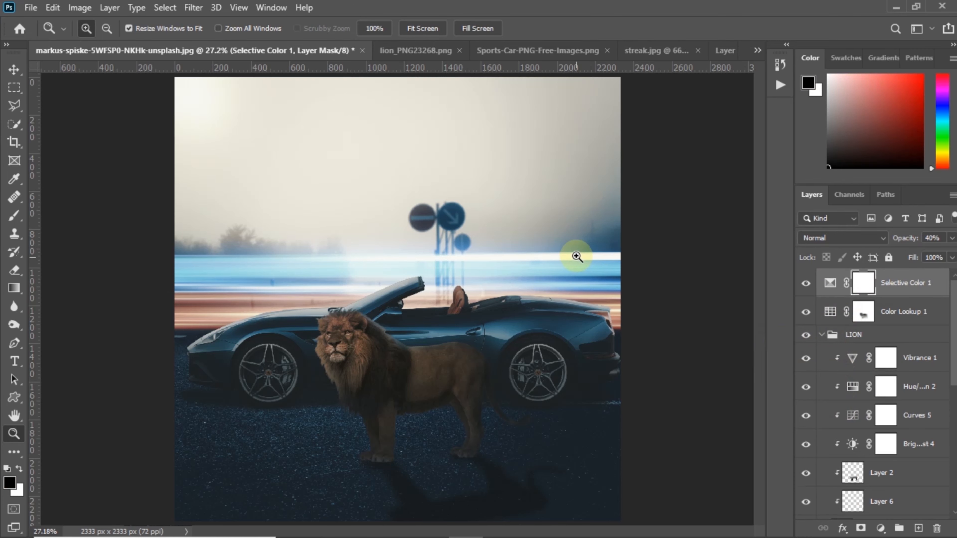
{"action": "left_click", "coordinate": [328, 335]}
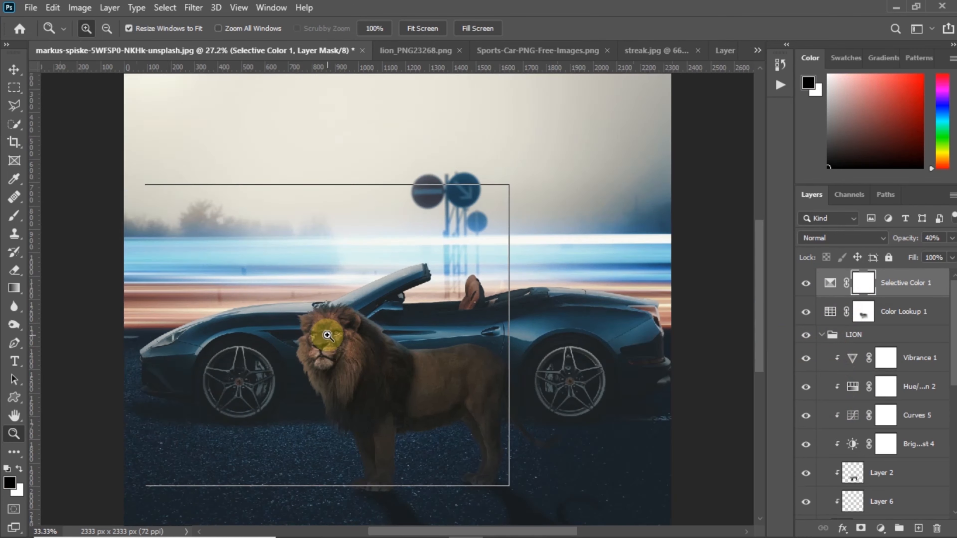
{"action": "left_click", "coordinate": [327, 335]}
{"action": "left_click", "coordinate": [327, 335]}
{"action": "left_click", "coordinate": [299, 301]}
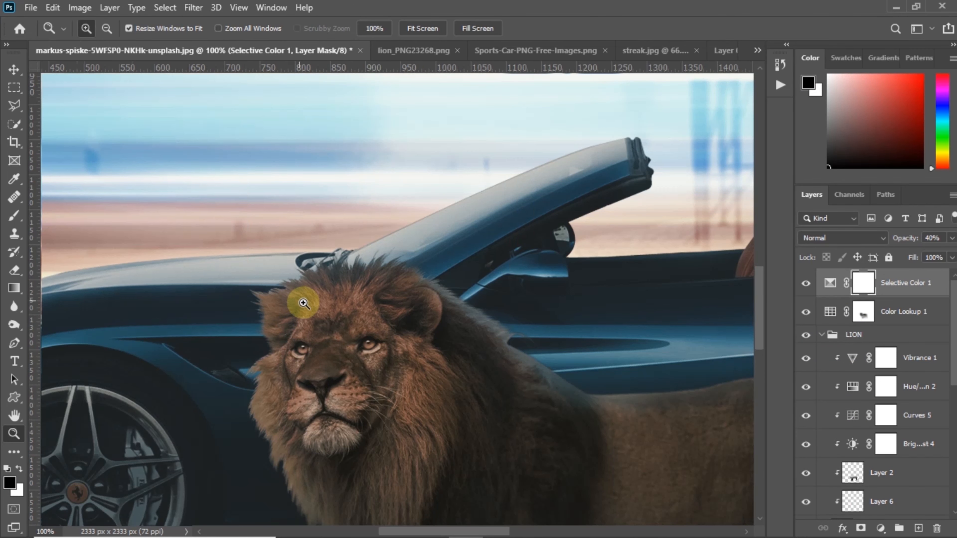
{"action": "right_click", "coordinate": [343, 334]}
{"action": "left_click", "coordinate": [352, 337]}
{"action": "left_click", "coordinate": [911, 284]}
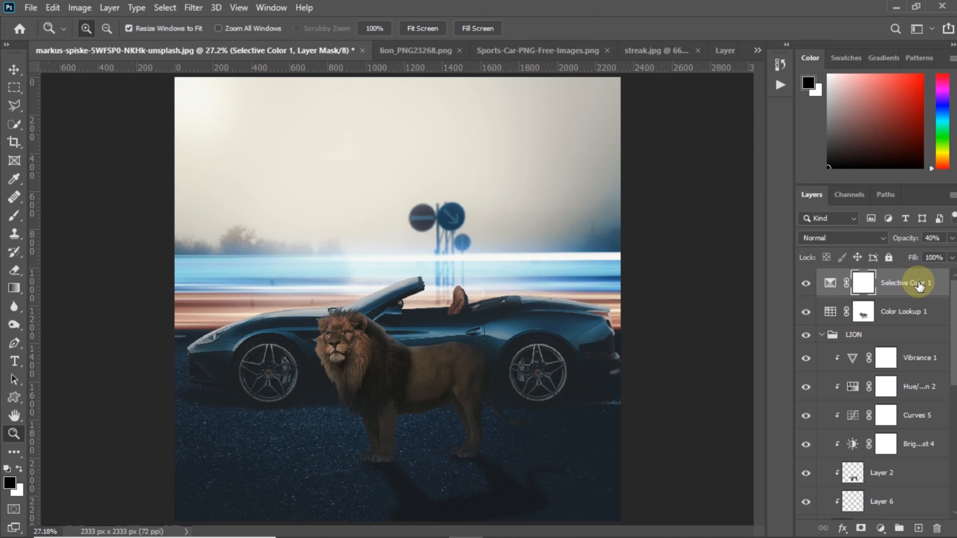
- Set the opacity of the Color Dodge highlight Layer 6 in the LION group to 85%
{"action": "scroll", "coordinate": [897, 412], "scroll_direction": "down", "scroll_amount": 2}
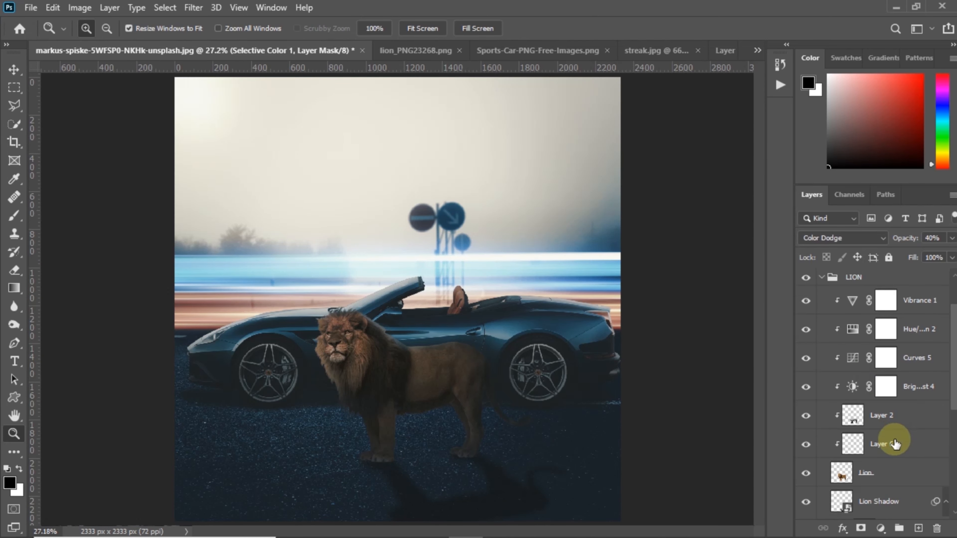
{"action": "left_click", "coordinate": [893, 441]}
{"action": "mouse_move", "coordinate": [906, 238]}
{"action": "left_mouse_down"}
{"action": "mouse_move", "coordinate": [932, 235]}
{"action": "mouse_move", "coordinate": [903, 240]}
{"action": "left_mouse_up"}
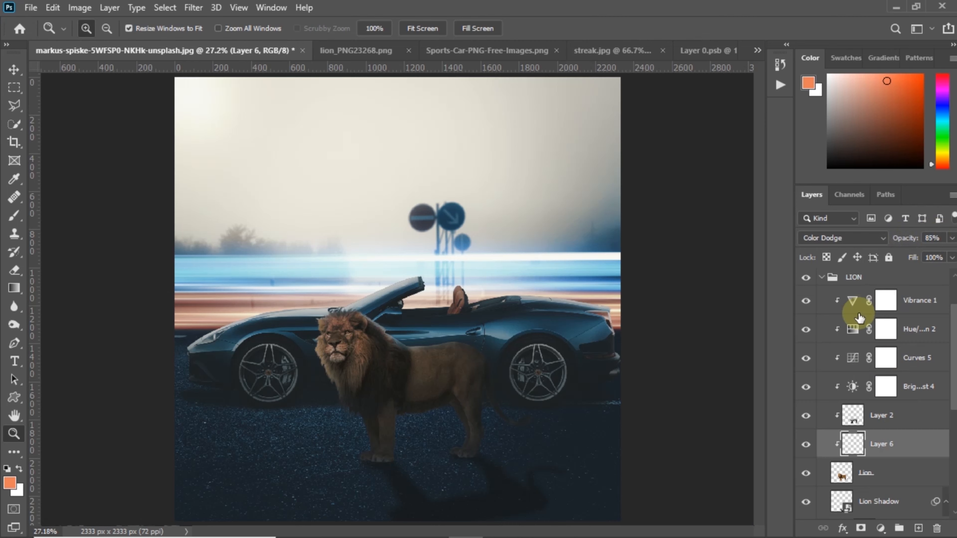
- Expand the CAR group and set the opacity of the Linear Dodge (Add) Layer 5 to 100%
{"action": "scroll", "coordinate": [822, 387], "scroll_direction": "down", "scroll_amount": 8}
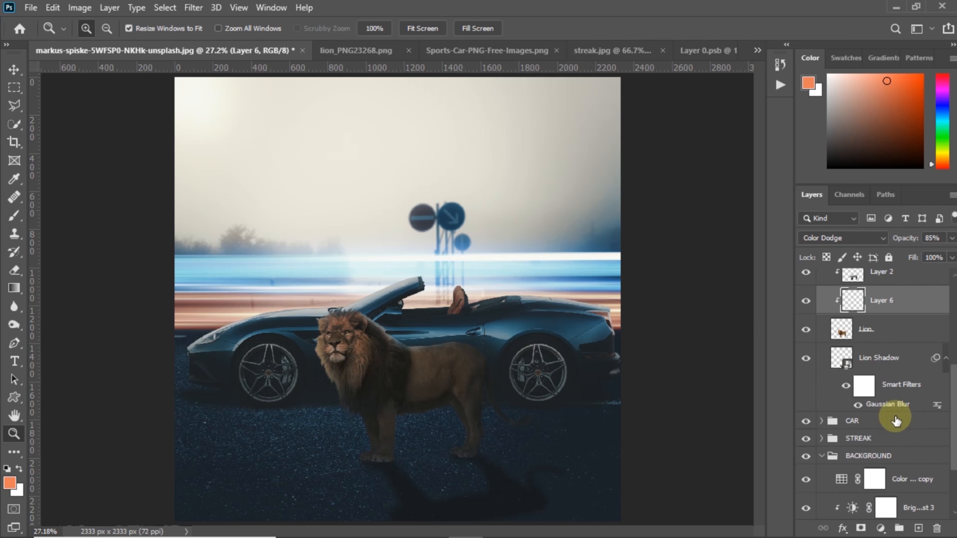
{"action": "left_click", "coordinate": [822, 339]}
{"action": "scroll", "coordinate": [847, 381], "scroll_direction": "down", "scroll_amount": 3}
{"action": "left_click", "coordinate": [915, 418]}
{"action": "left_click", "coordinate": [931, 238]}
{"action": "left_click_drag", "start_coordinate": [929, 238], "coordinate": [953, 235]}
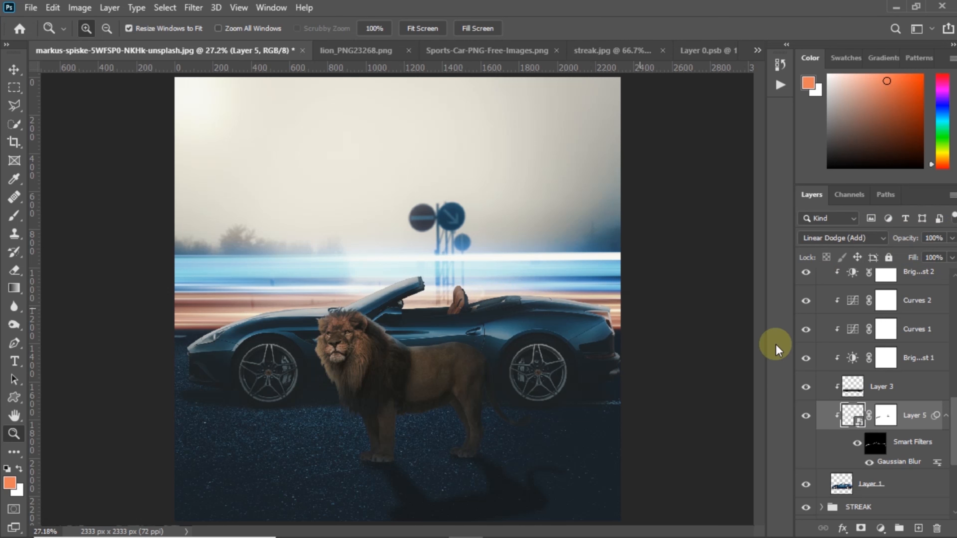
- Expand the STREAK group and enlarge the light-streak Layer 4 slightly beyond the canvas's right and left edges
{"action": "scroll", "coordinate": [865, 385], "scroll_direction": "down", "scroll_amount": 4}
{"action": "scroll", "coordinate": [865, 386], "scroll_direction": "down", "scroll_amount": 2}
{"action": "key", "text": "v"}
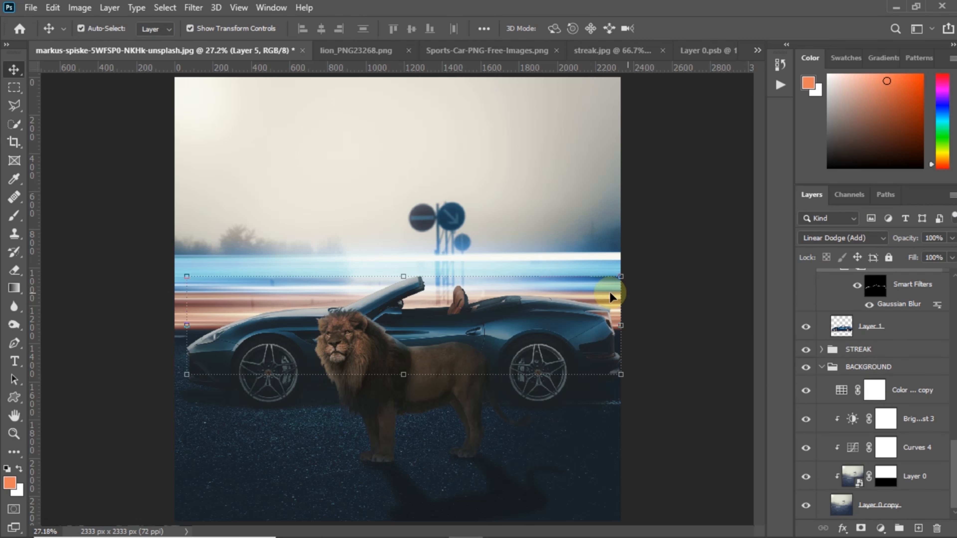
{"action": "left_click", "coordinate": [867, 350]}
{"action": "left_click", "coordinate": [821, 350]}
{"action": "left_click", "coordinate": [867, 398]}
{"action": "mouse_move", "coordinate": [621, 287]}
{"action": "left_mouse_down"}
{"action": "mouse_move", "coordinate": [657, 287]}
{"action": "mouse_move", "coordinate": [637, 285]}
{"action": "mouse_move", "coordinate": [644, 287]}
{"action": "left_mouse_up"}
{"action": "key", "text": "Return"}
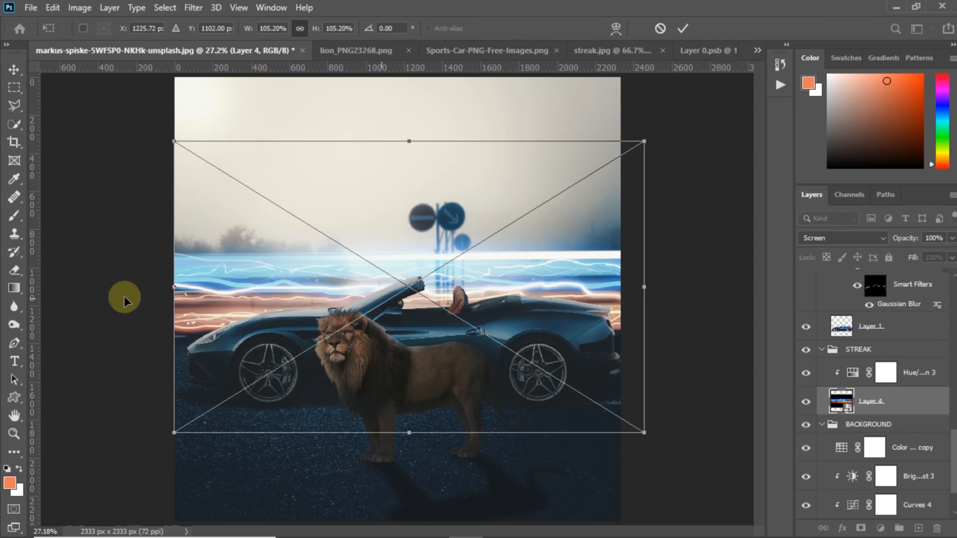
{"action": "left_click_drag", "start_coordinate": [167, 286], "coordinate": [161, 285]}
{"action": "left_click", "coordinate": [689, 27]}
{"action": "key", "text": "z"}
{"action": "right_click", "coordinate": [395, 227]}
{"action": "left_click", "coordinate": [409, 235]}
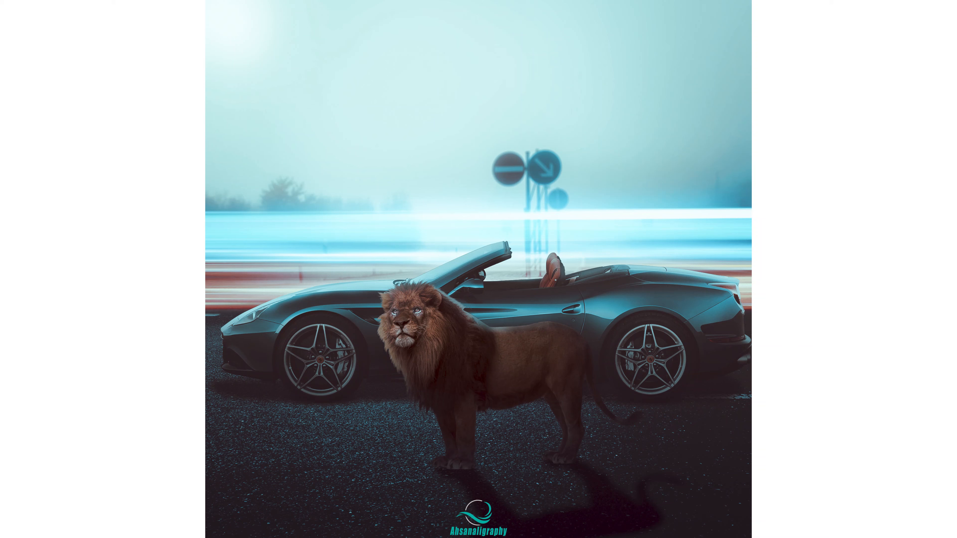